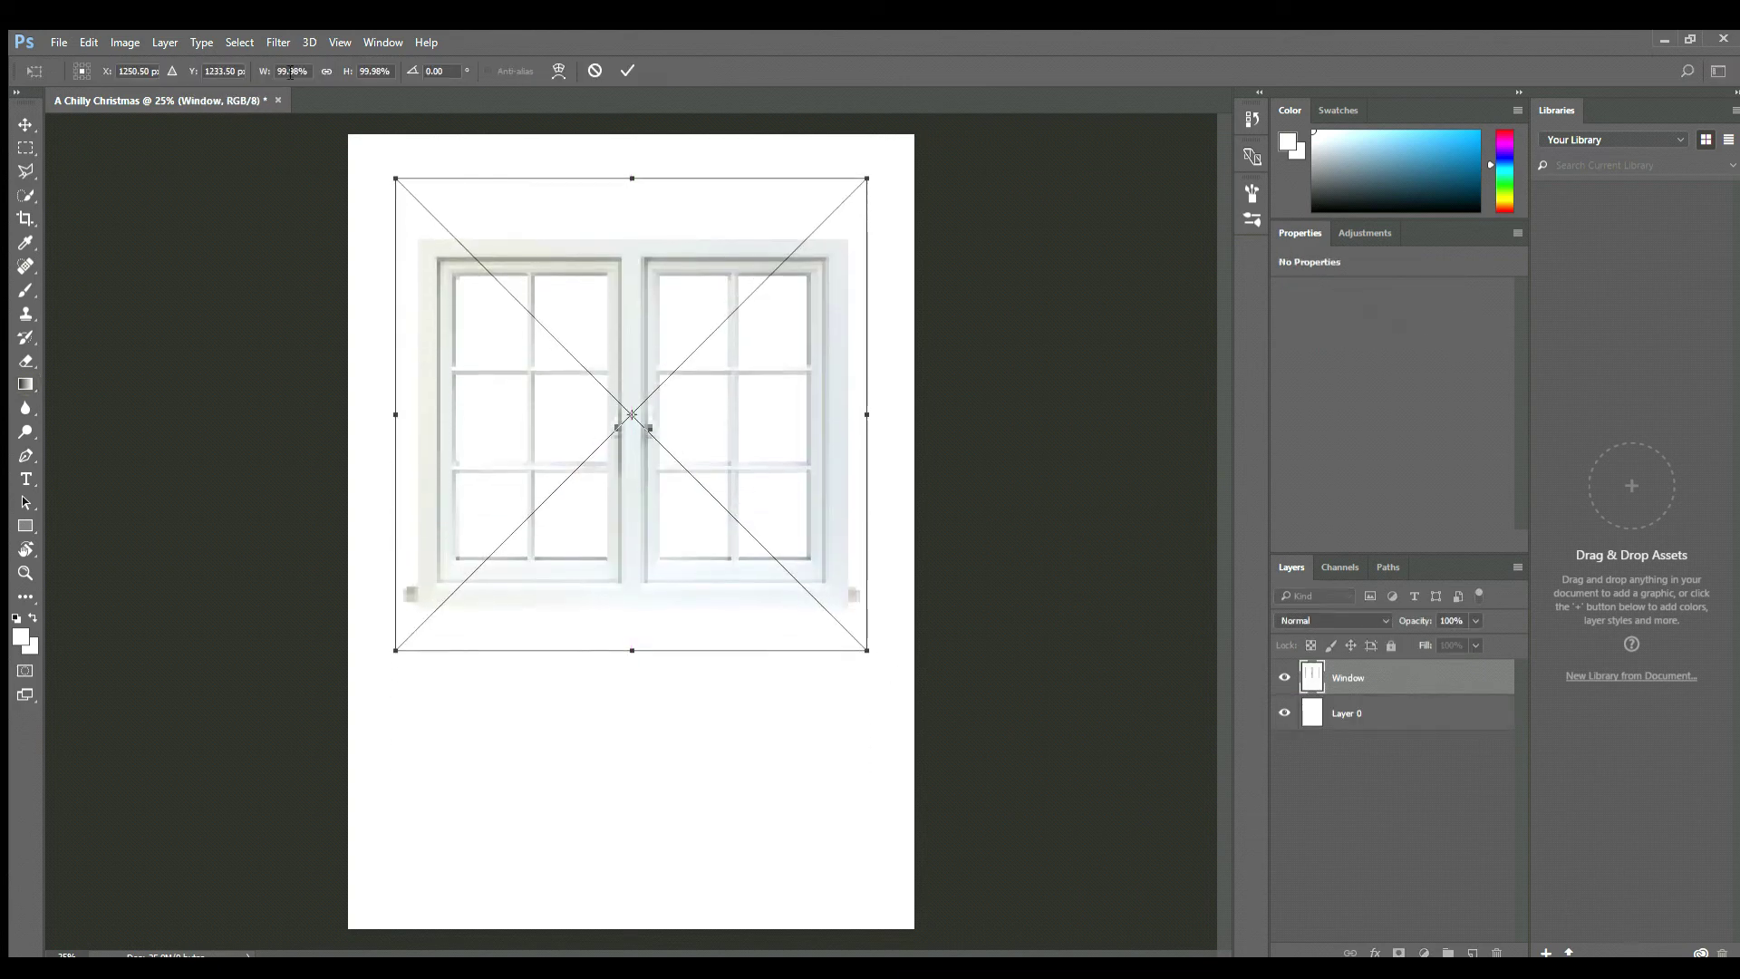
# - Scale the placed Window.jpg to 100% width and 110% height, then commit it
pyautogui.click(294, 71)
pyautogui.write('100')
pyautogui.press('Return')
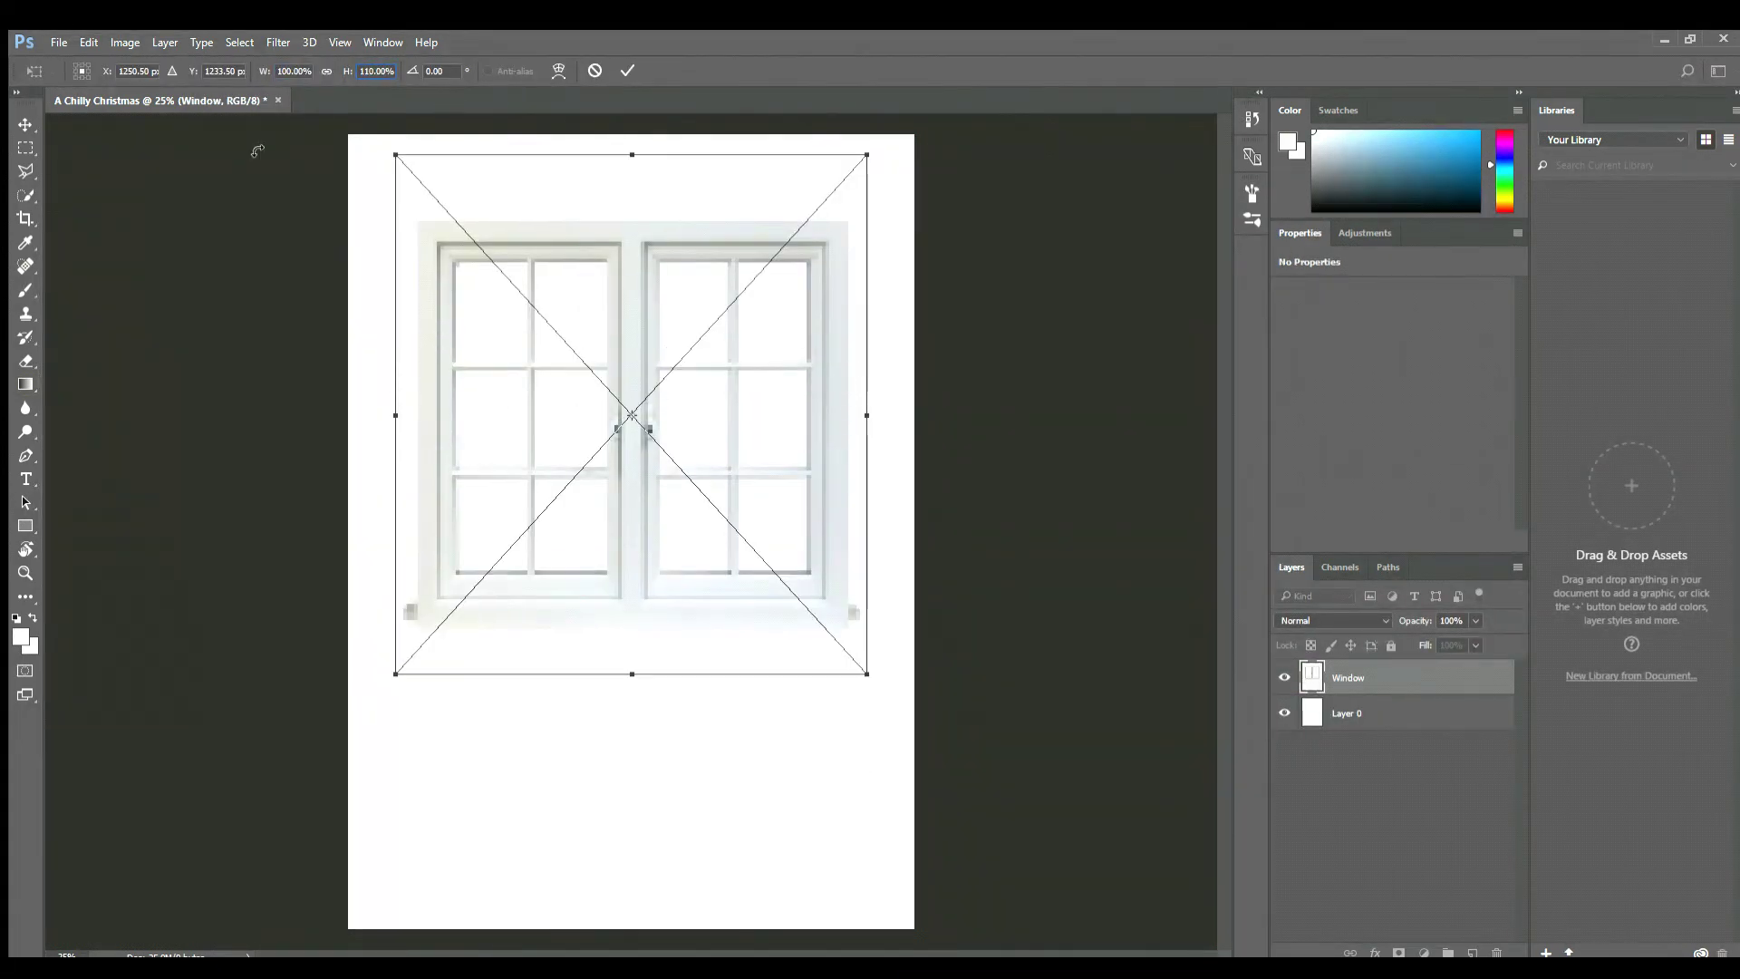
pyautogui.hotkey('ctrl', 'z')
pyautogui.press('Return')
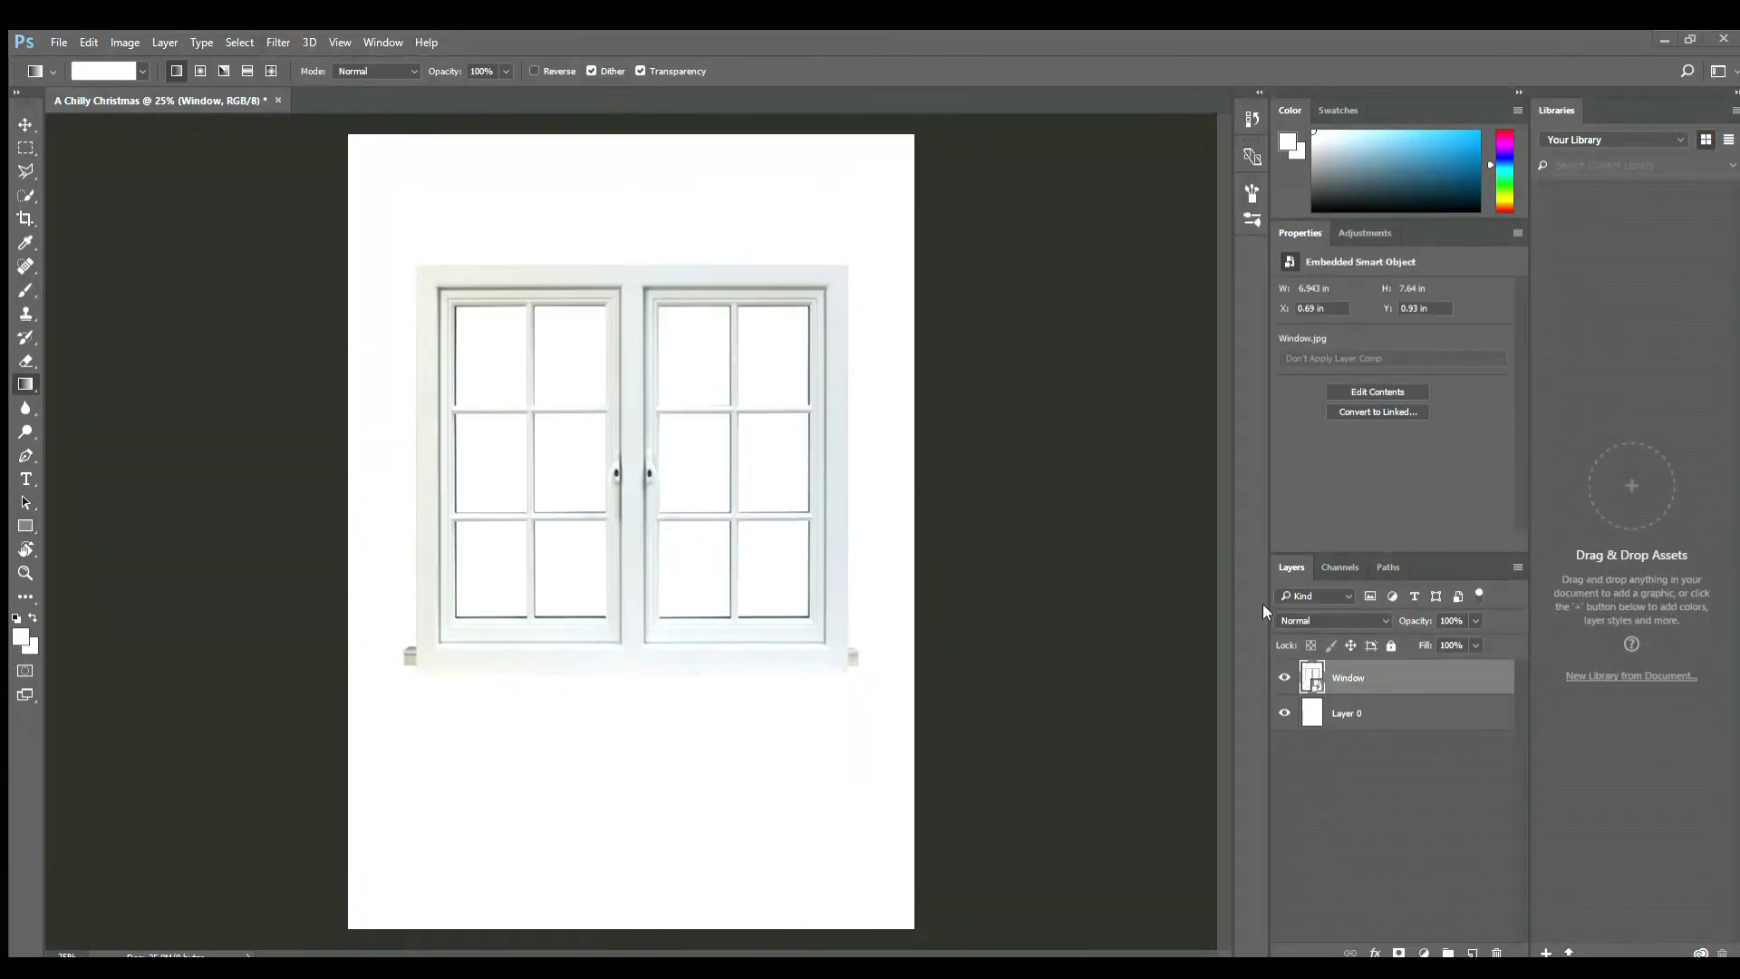
# - Place the WoodPlank image, keep only its top shelf, and move it under the window
pyautogui.moveTo(620, 734); pyautogui.dragTo(622, 734)
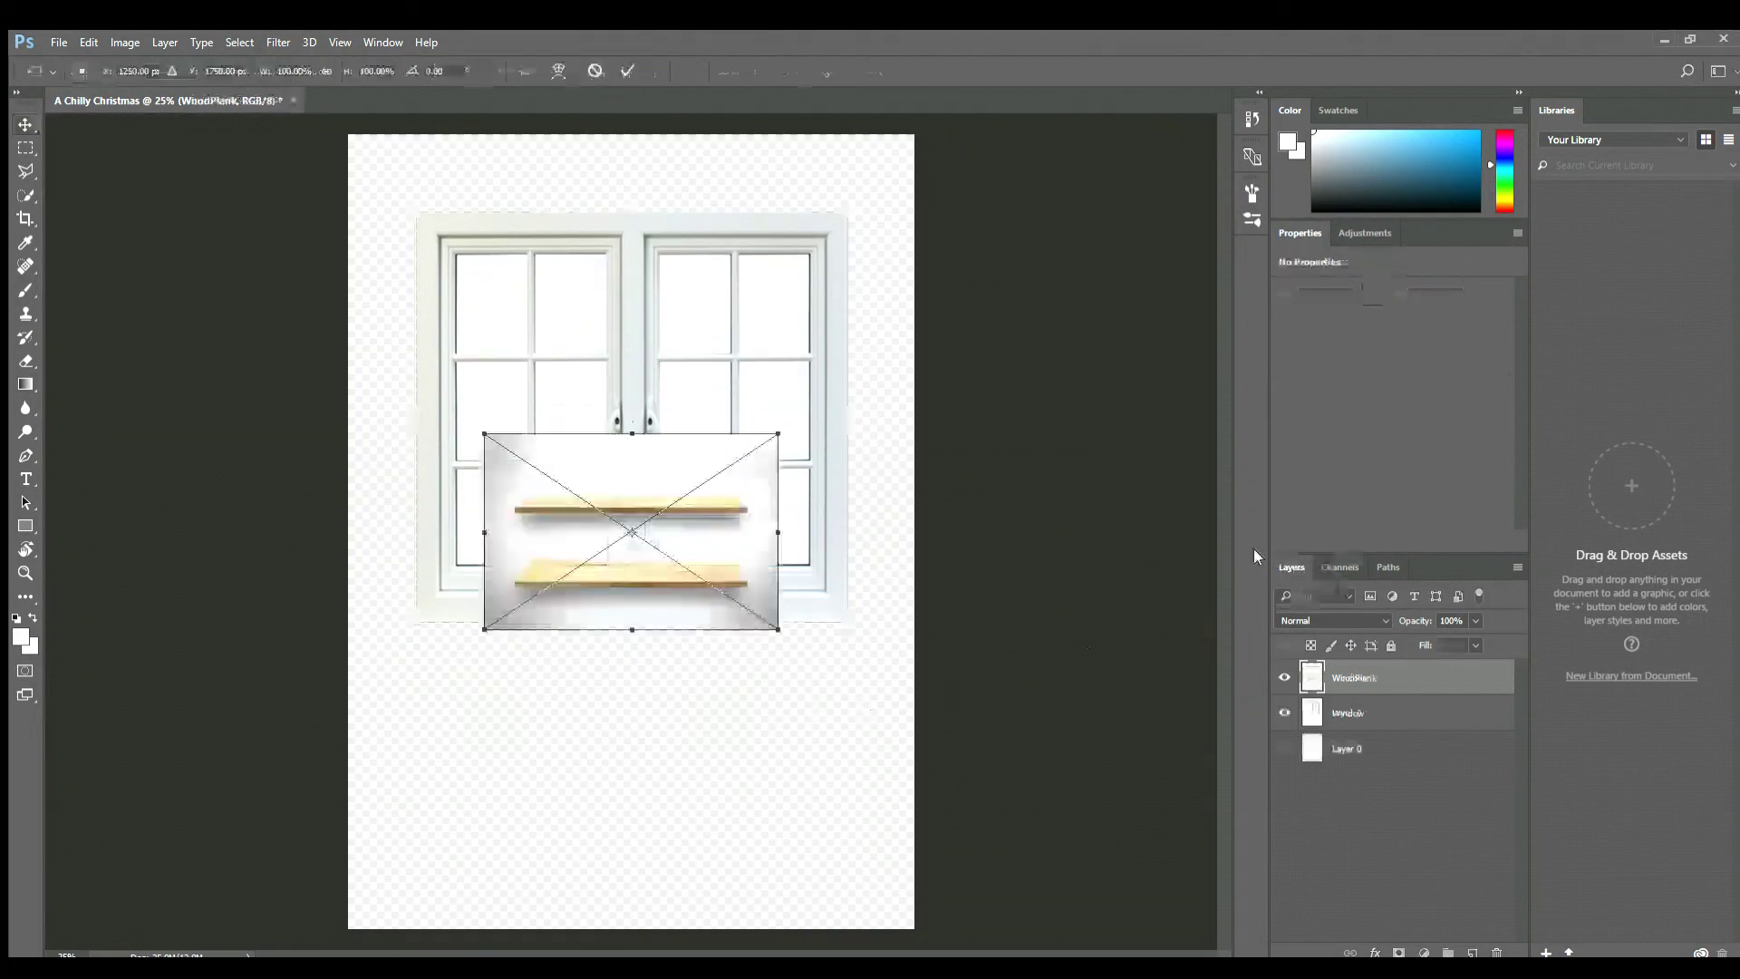
pyautogui.moveTo(672, 582); pyautogui.dragTo(686, 652)
pyautogui.hotkey('ctrl', '+')
pyautogui.hotkey('ctrl', '+')
pyautogui.hotkey('ctrl', '+')
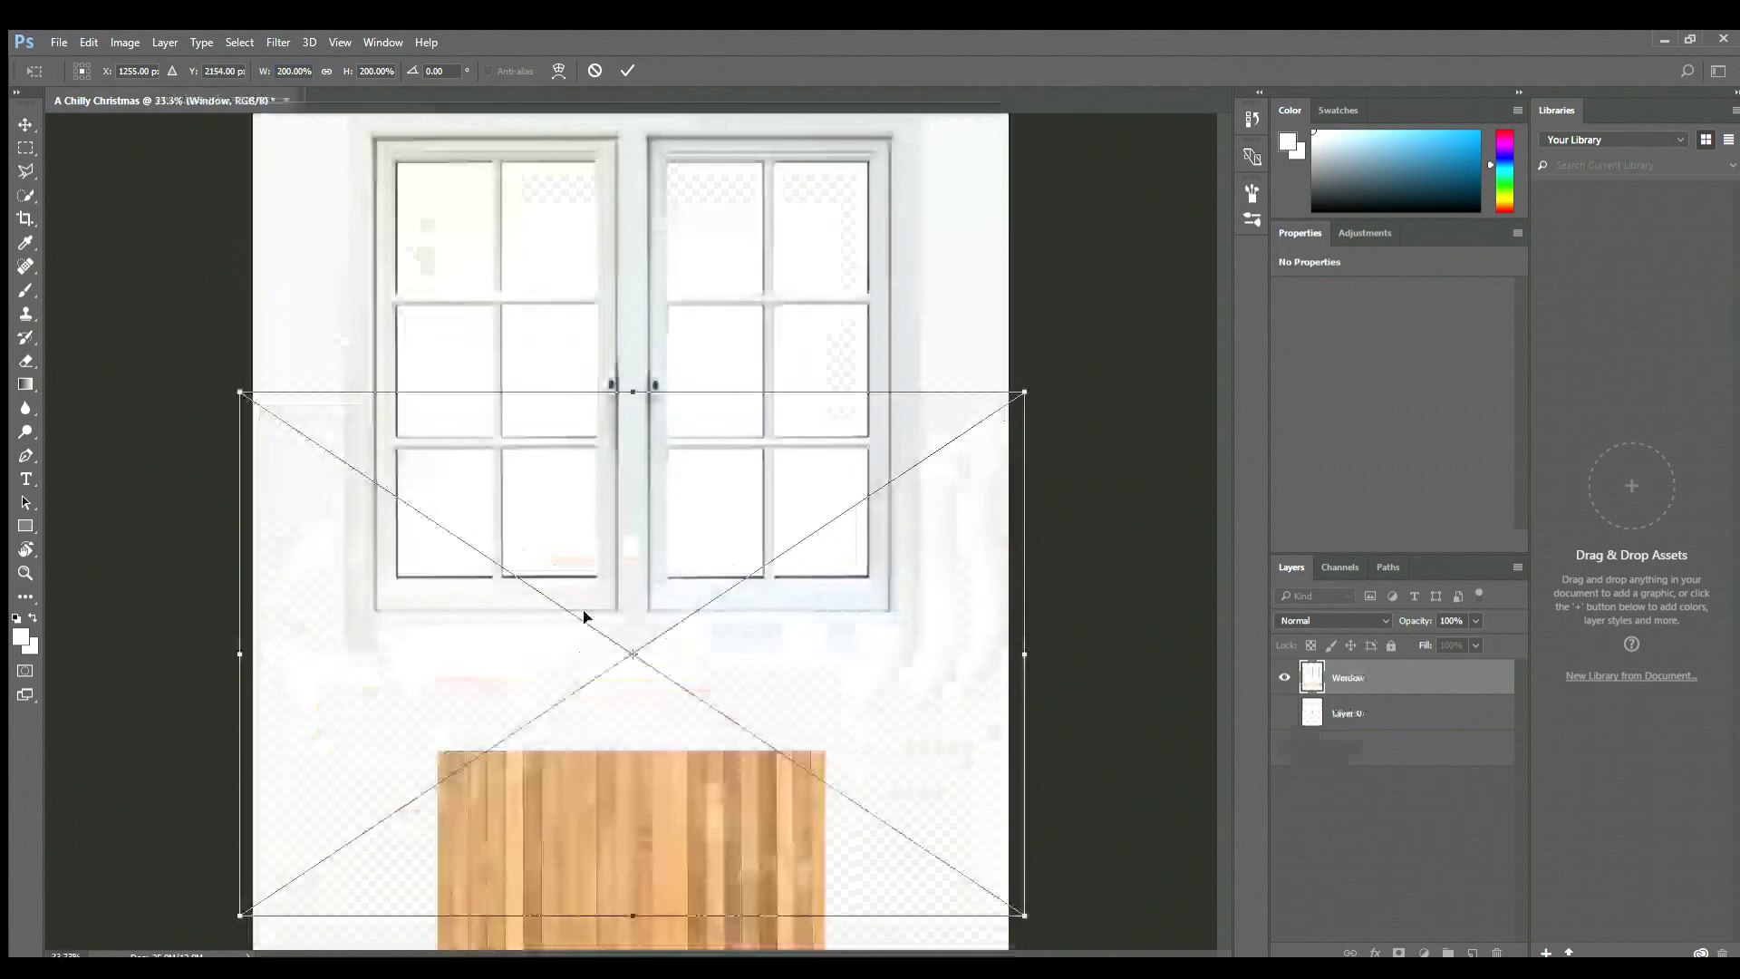
pyautogui.press('Return')
pyautogui.press('l')
pyautogui.hotkey('ctrl', '-')
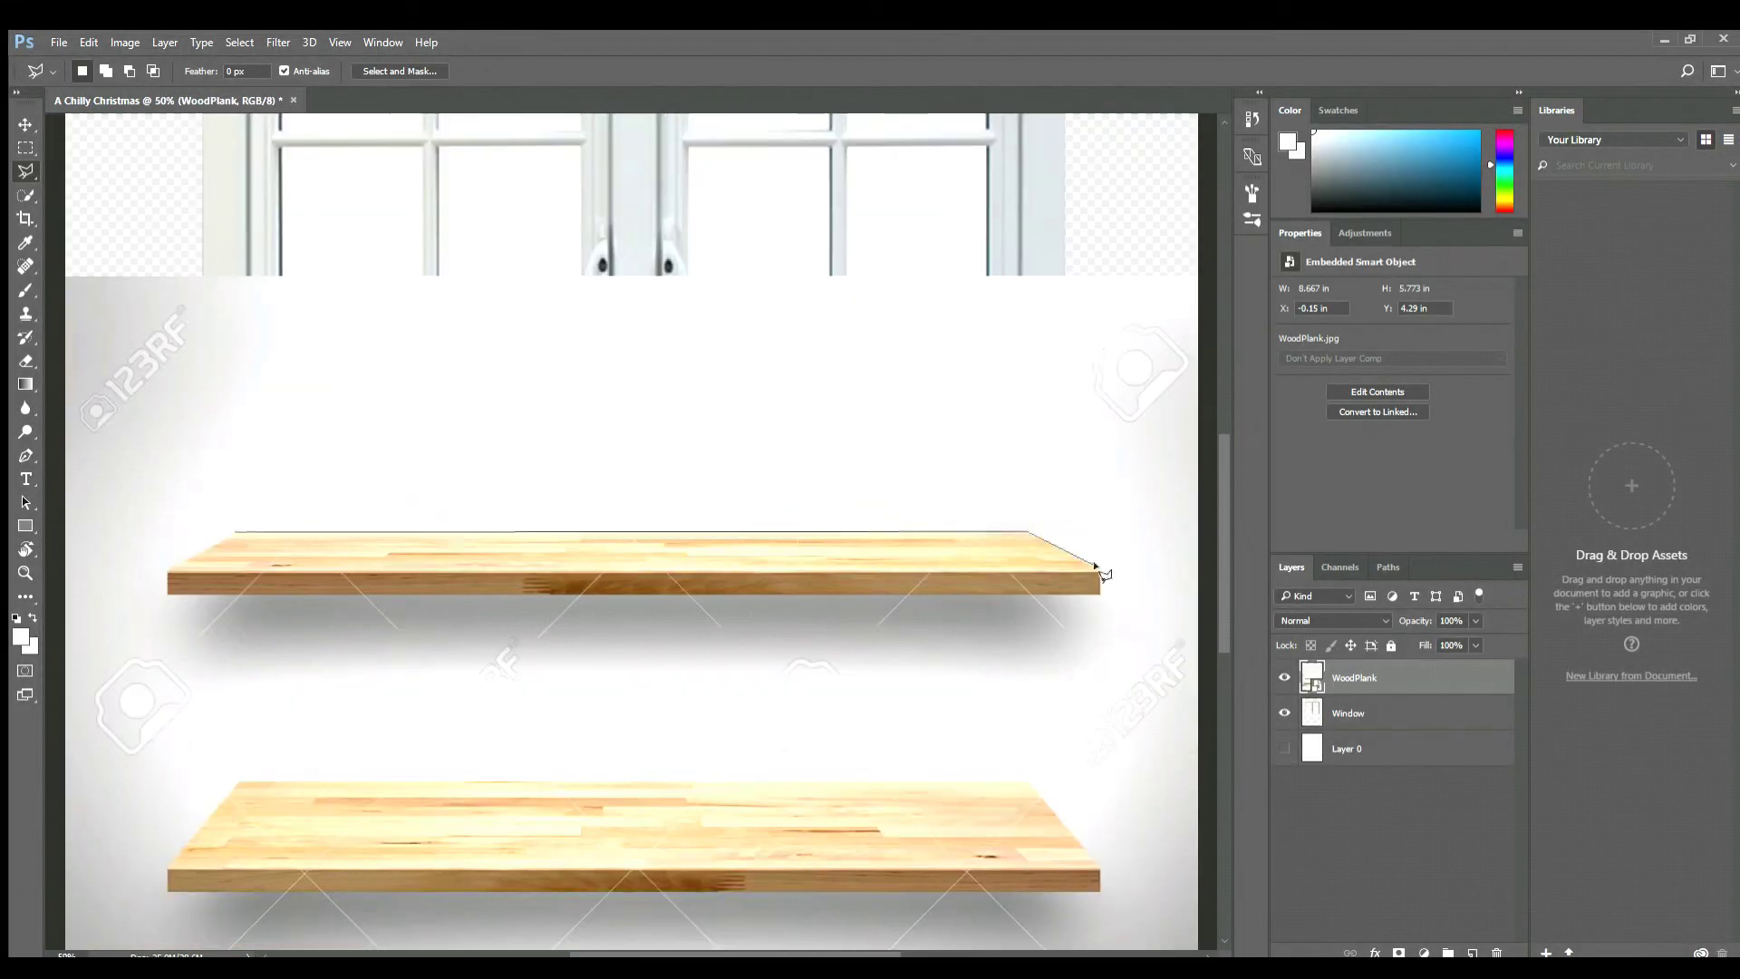
pyautogui.click(163, 580)
pyautogui.hotkey('ctrl', 'shift', 'i')
pyautogui.press('Delete')
pyautogui.hotkey('ctrl', 't')
pyautogui.moveTo(668, 576); pyautogui.dragTo(667, 690)
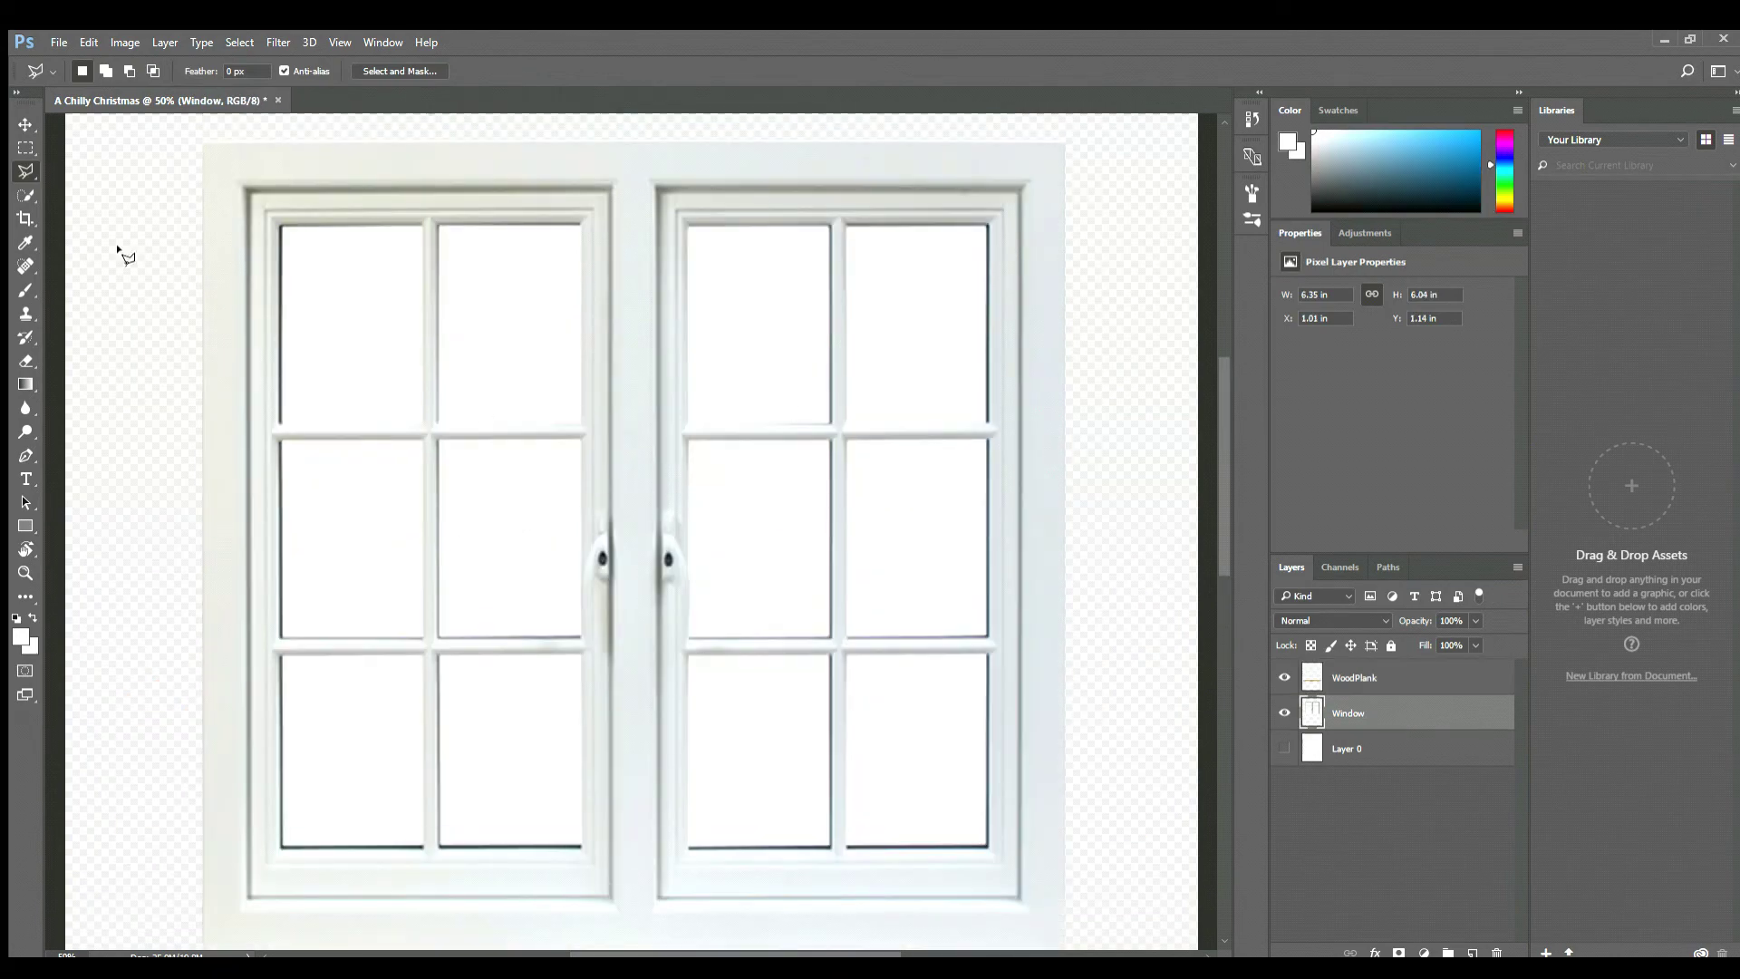
# - Select and delete the window's glass panes one by one, leaving them transparent
pyautogui.press('Delete')
pyautogui.moveTo(440, 226); pyautogui.dragTo(576, 423)
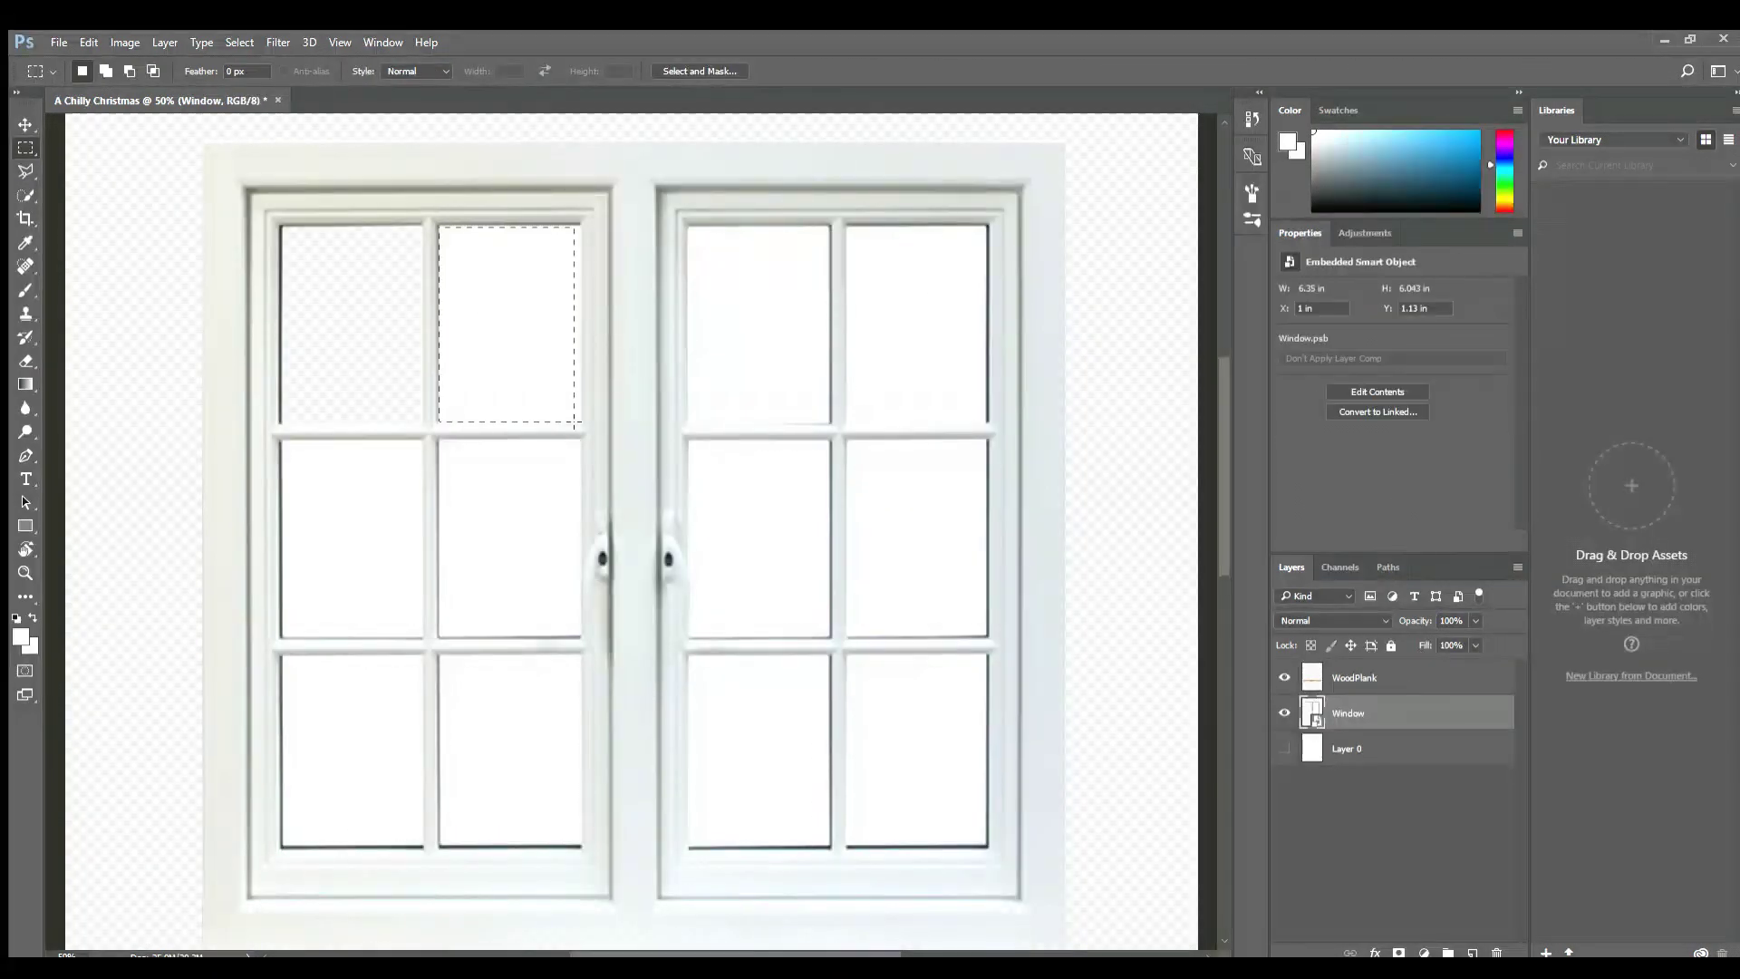
pyautogui.moveTo(345, 507); pyautogui.dragTo(422, 637)
pyautogui.press('Delete')
pyautogui.hotkey('ctrl', 'd')
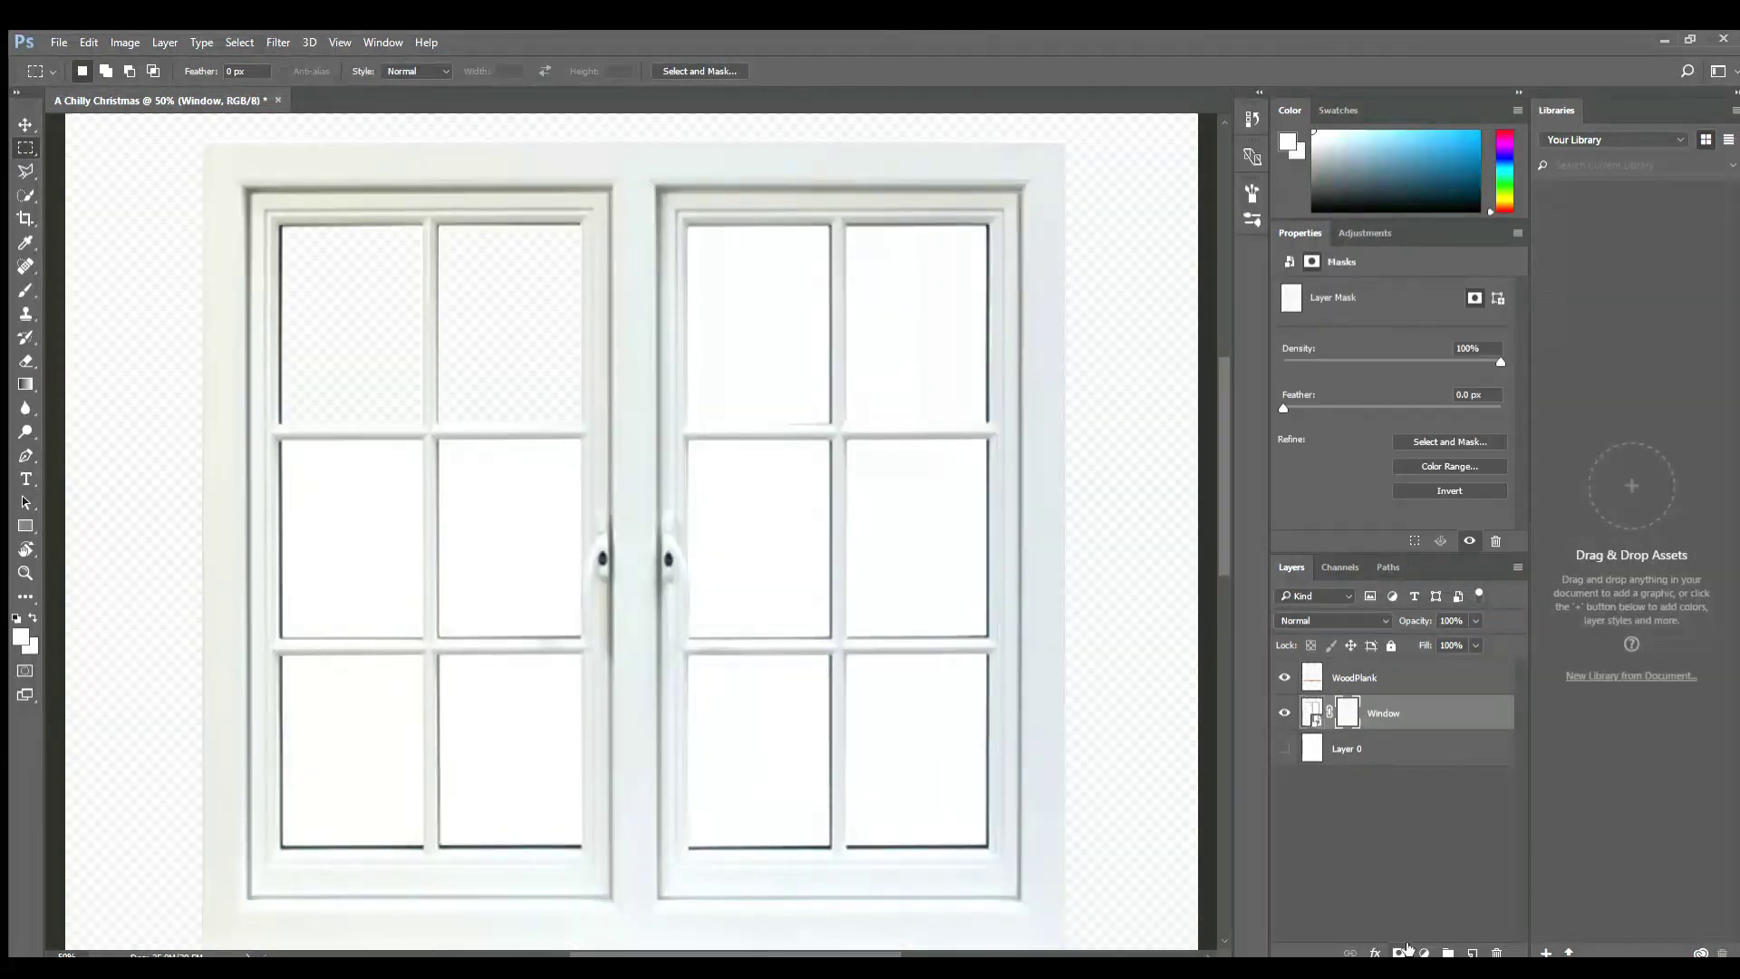
pyautogui.press('Delete')
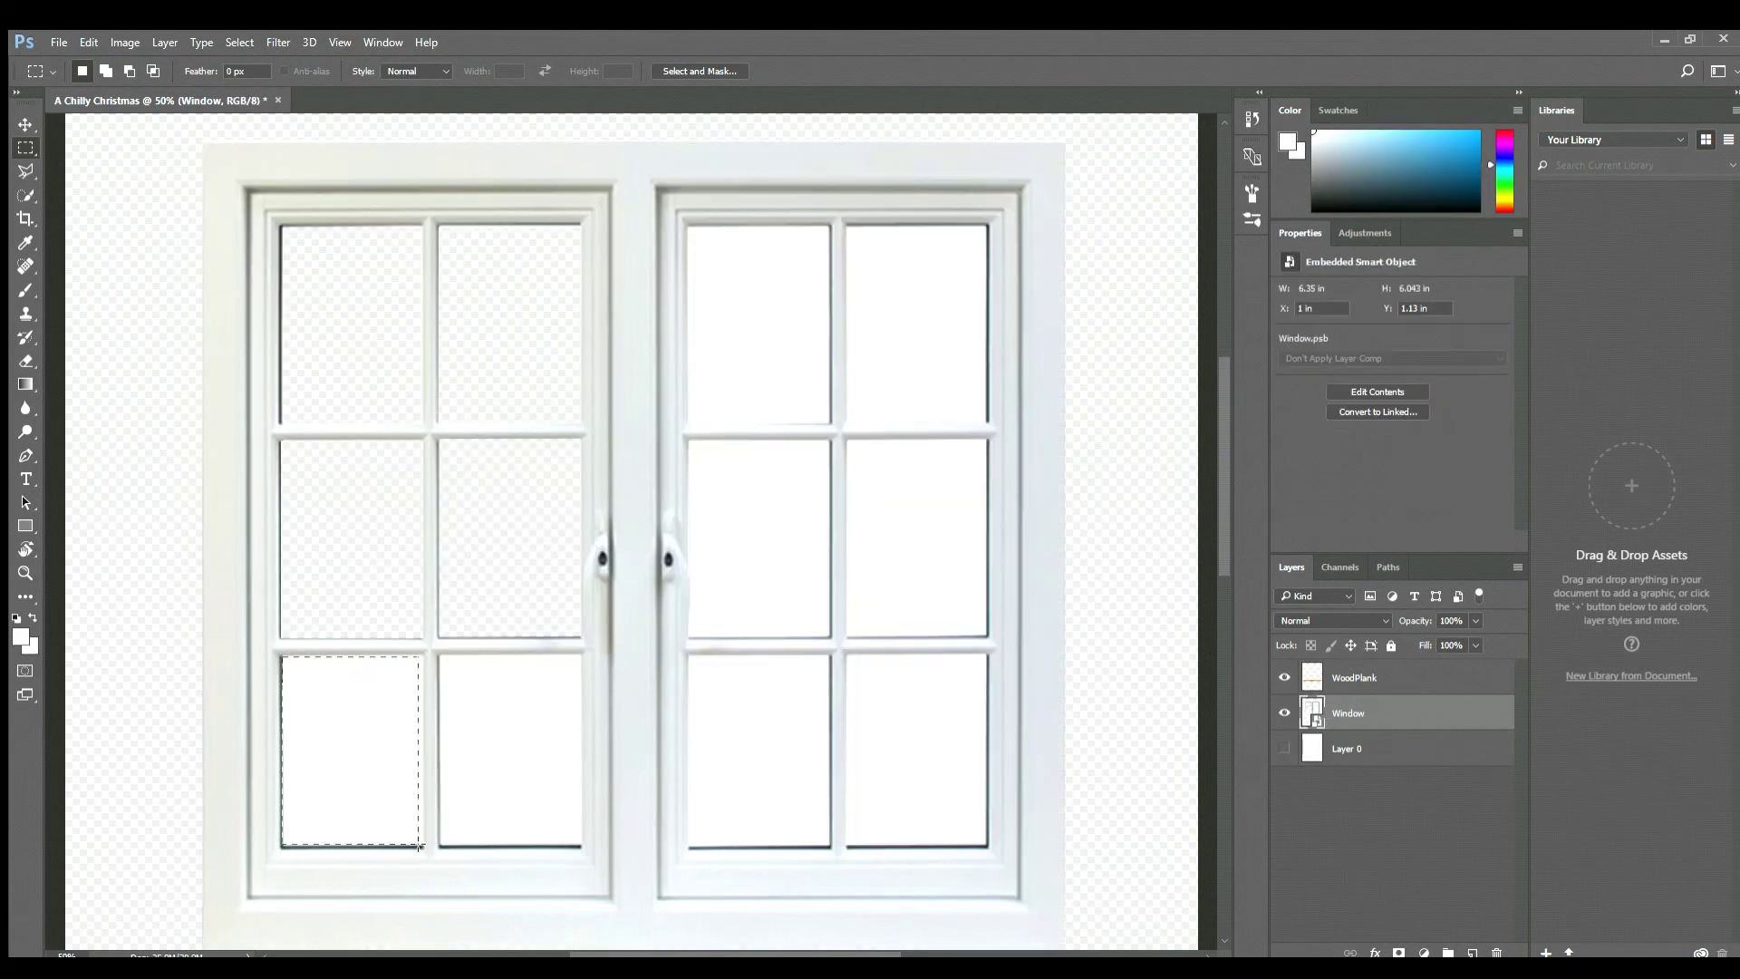
pyautogui.hotkey('ctrl', 'd')
pyautogui.moveTo(440, 654); pyautogui.dragTo(496, 727)
pyautogui.press('Delete')
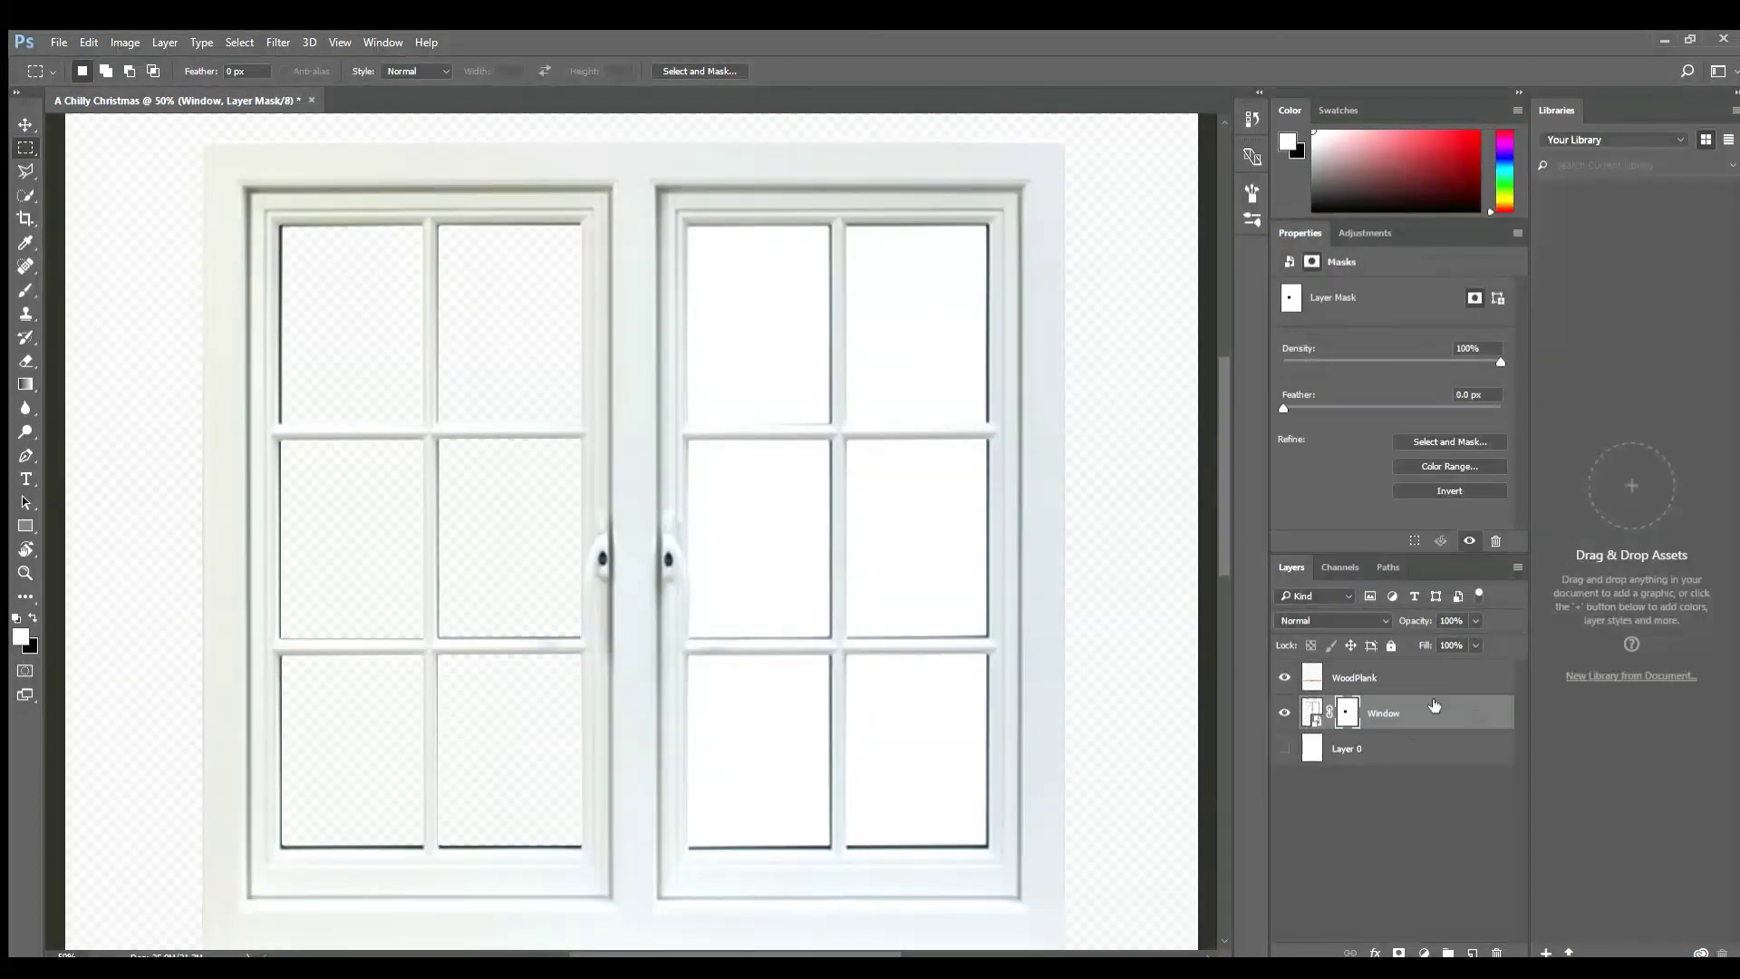
pyautogui.moveTo(688, 225); pyautogui.dragTo(830, 423)
pyautogui.press('Delete')
pyautogui.hotkey('ctrl', 'd')
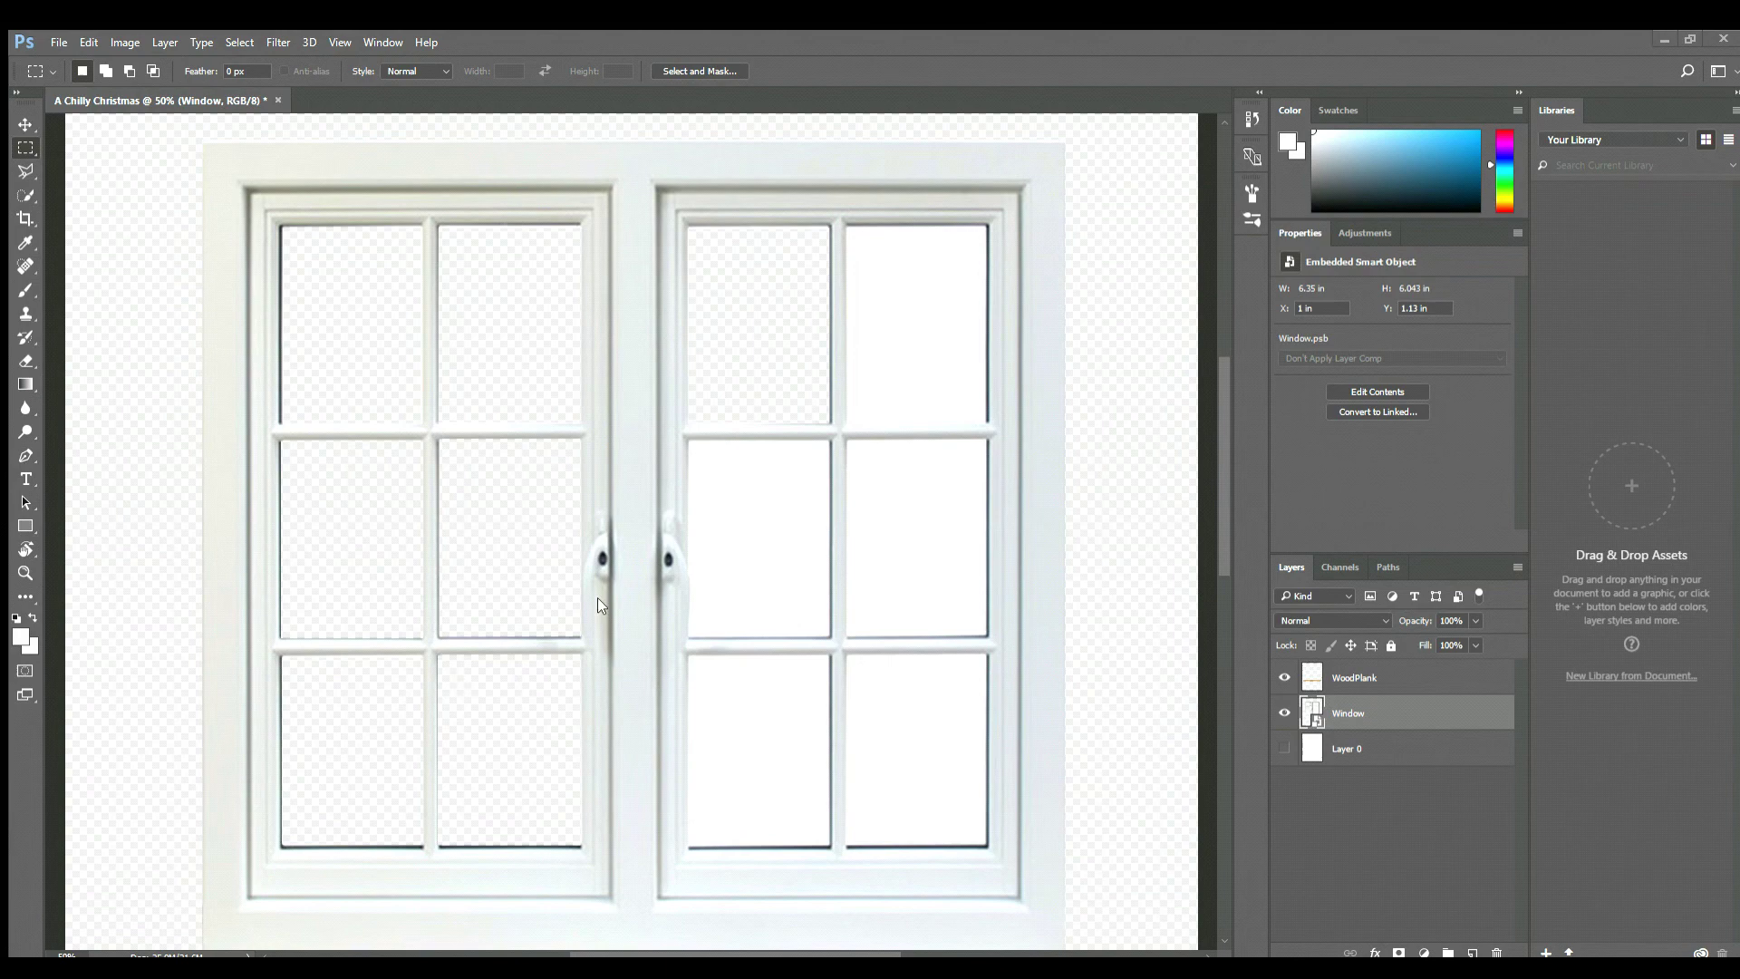
# - Select the right window's top-right pane and add a layer mask to the Window layer
pyautogui.moveTo(843, 225); pyautogui.dragTo(982, 418)
pyautogui.click(1398, 952)
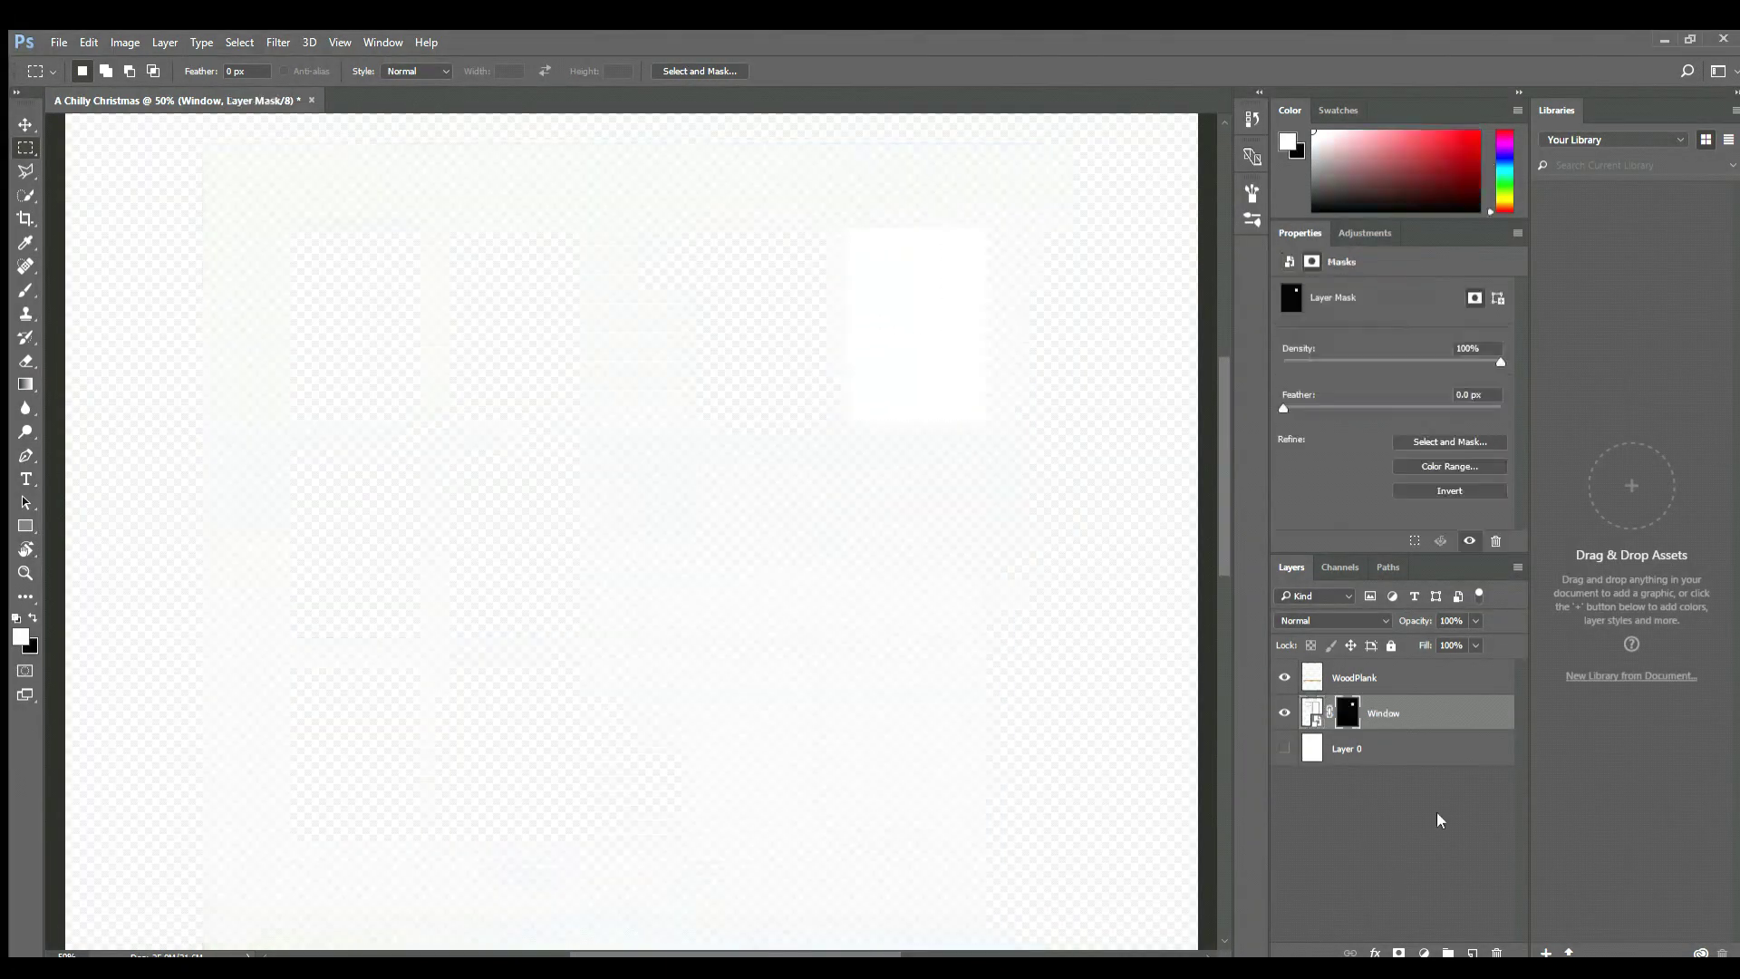
pyautogui.hotkey('ctrl', 'i')
pyautogui.hotkey('ctrl', 'z')
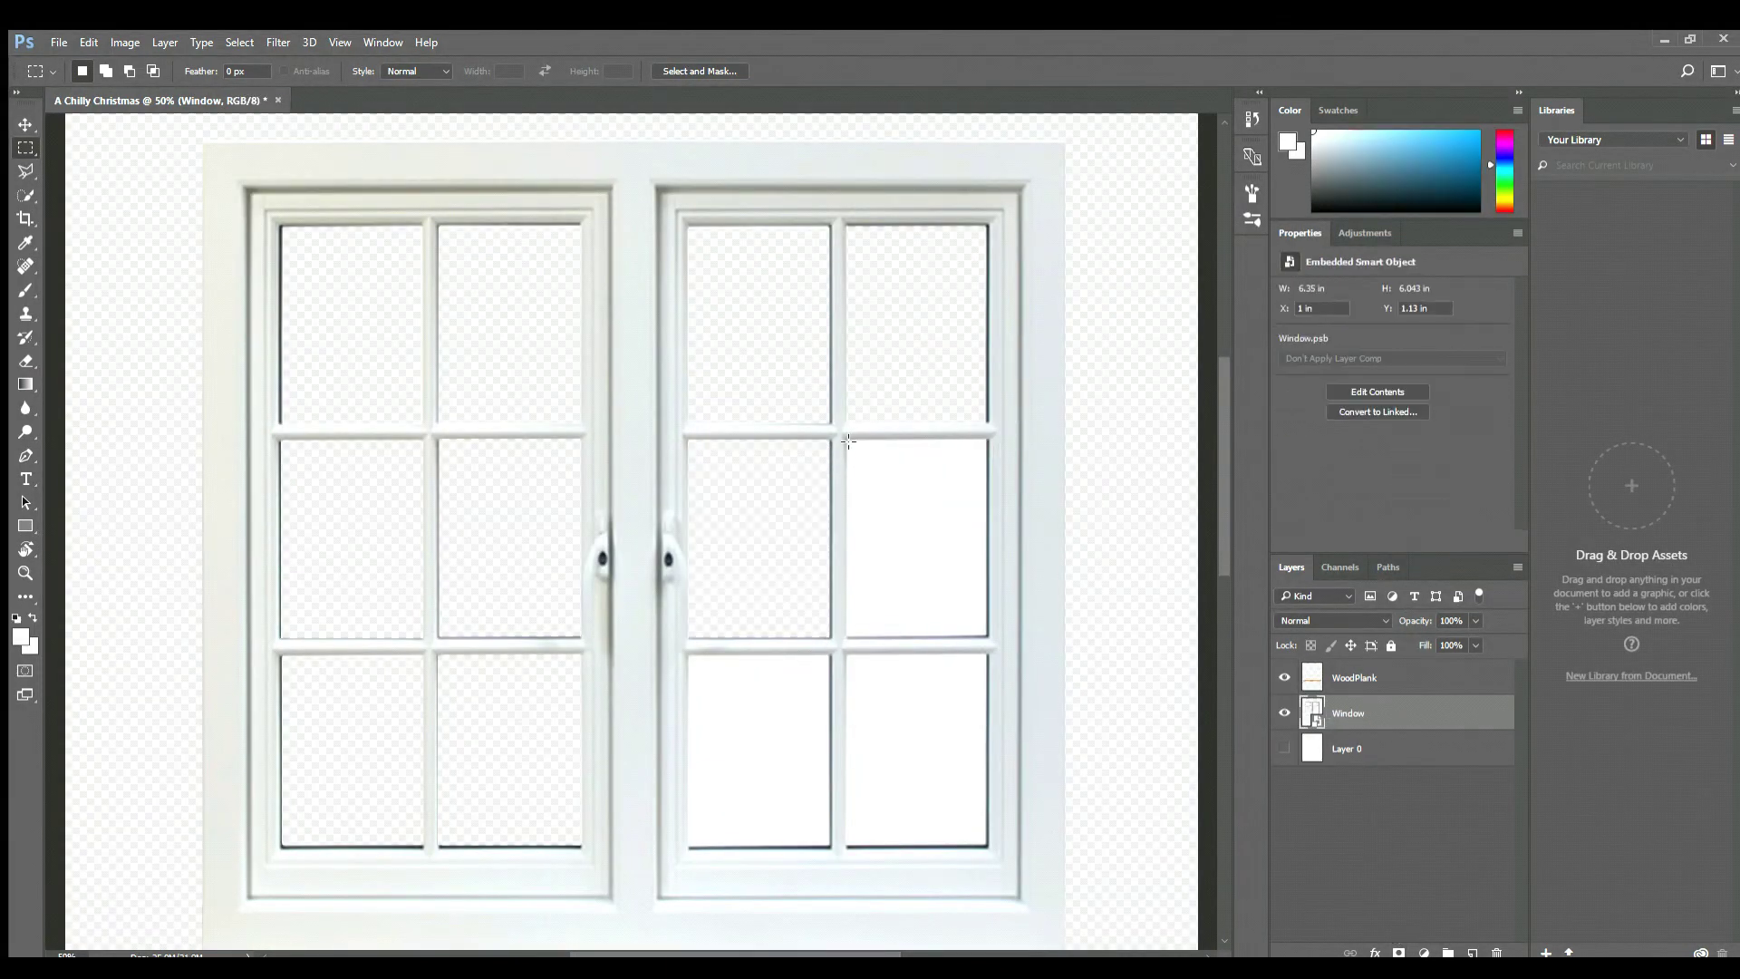
pyautogui.hotkey('ctrl', '1')
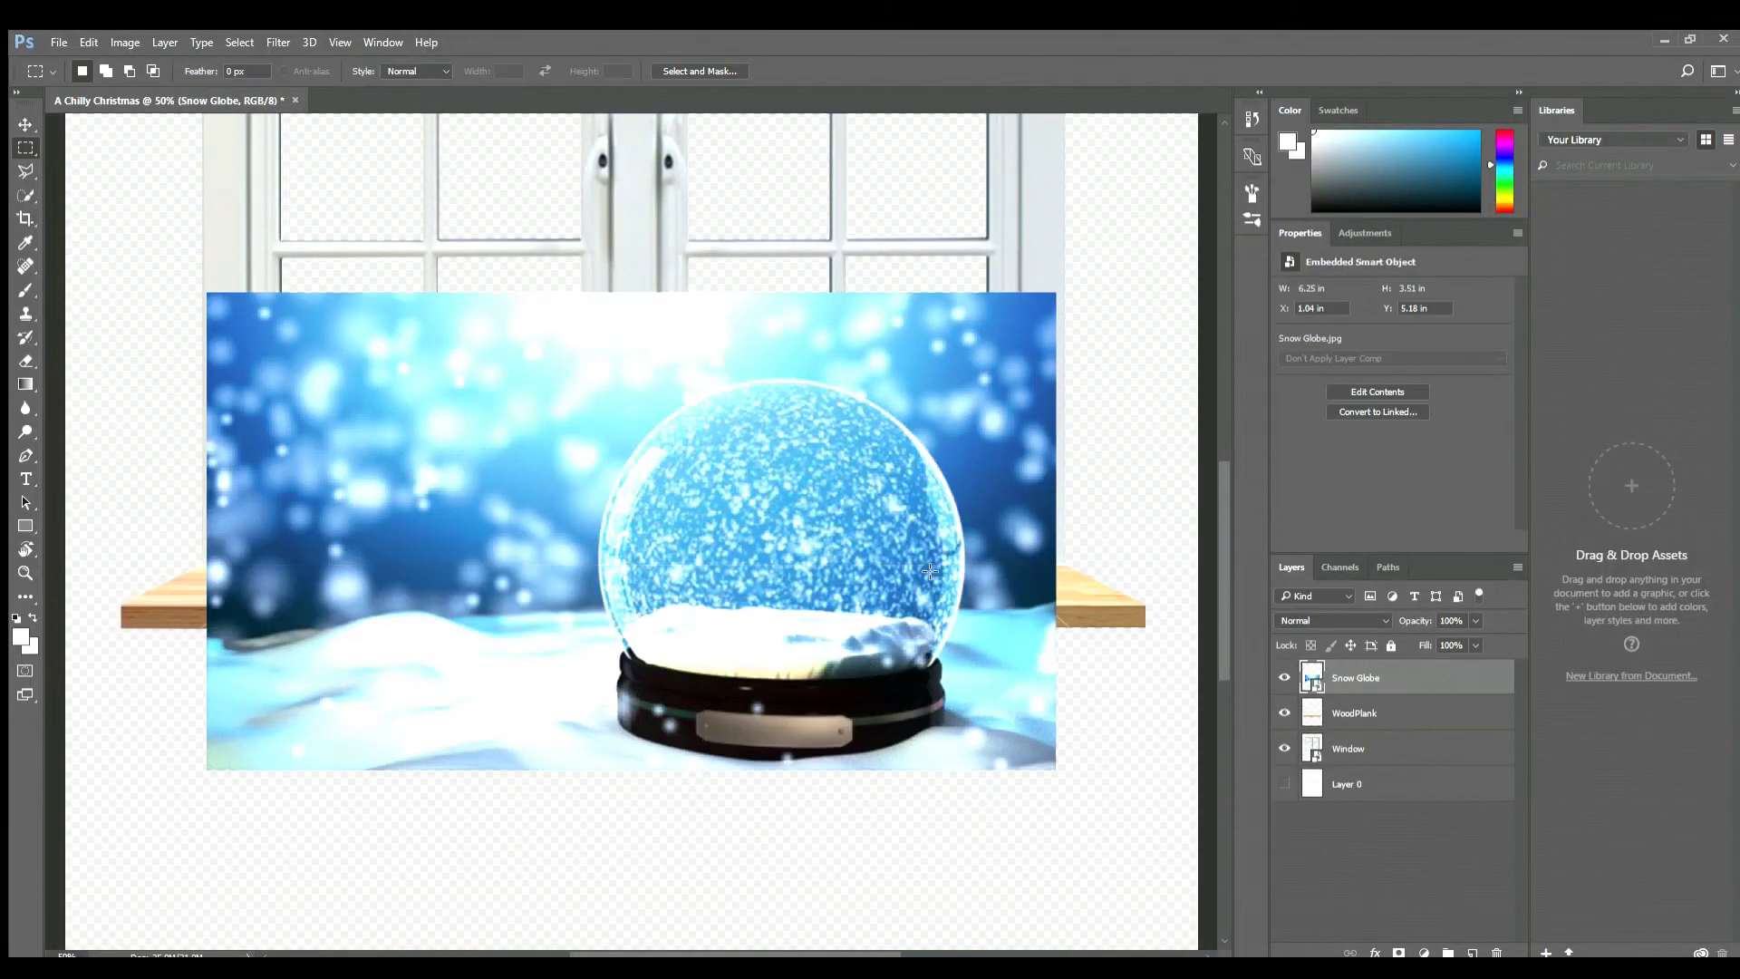
# - Cut the snow globe from its blue backdrop with the Magnetic Lasso and Eraser, then shrink it onto the sill
pyautogui.hotkey('ctrl', '1')
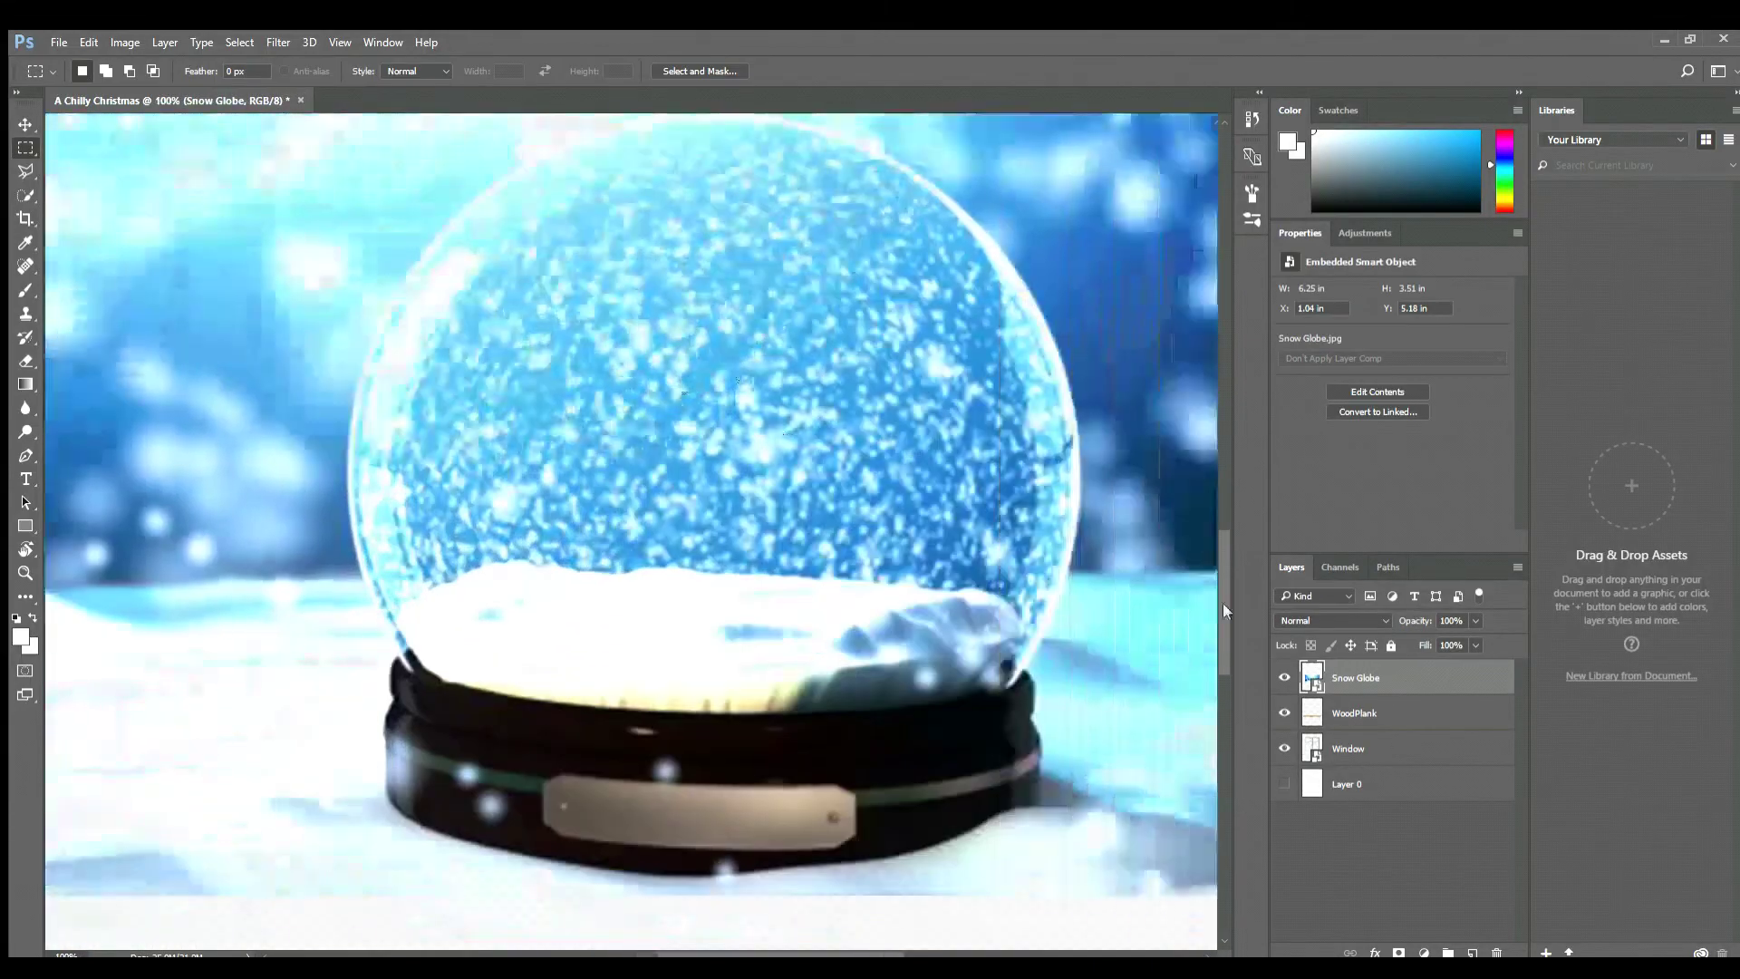
pyautogui.press('l')
pyautogui.moveTo(1070, 591)
pyautogui.mouseDown()
pyautogui.moveTo(985, 232)
pyautogui.moveTo(581, 147)
pyautogui.mouseUp()
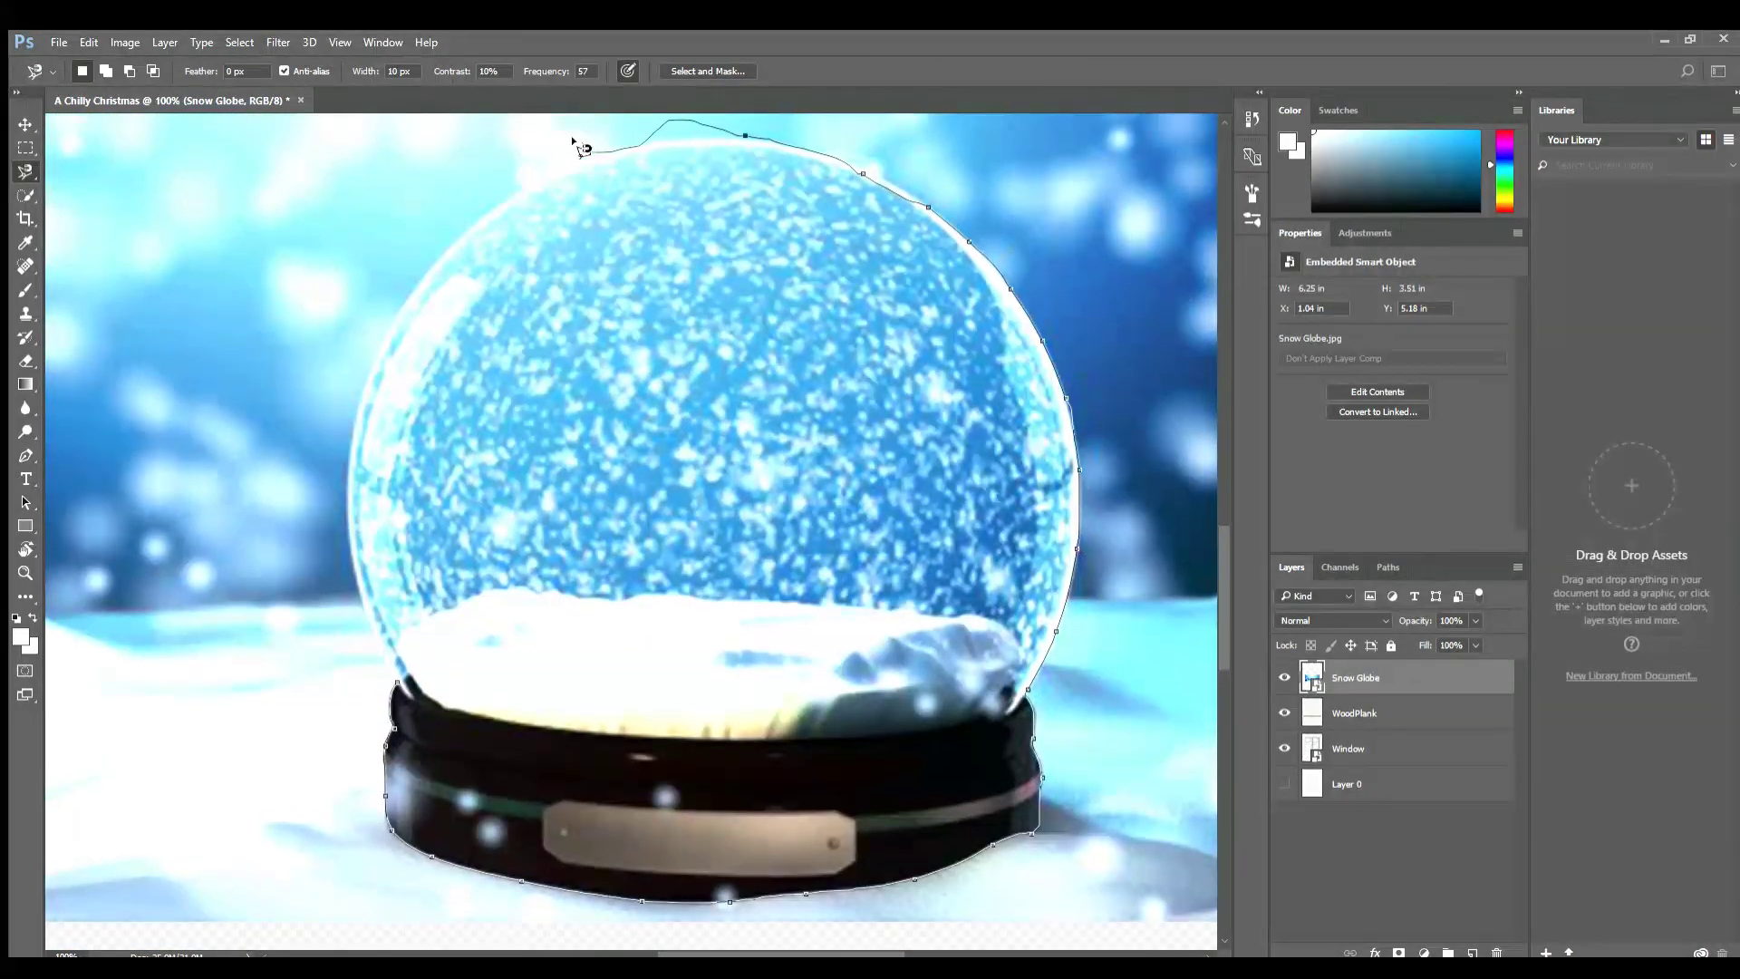
pyautogui.press('Escape')
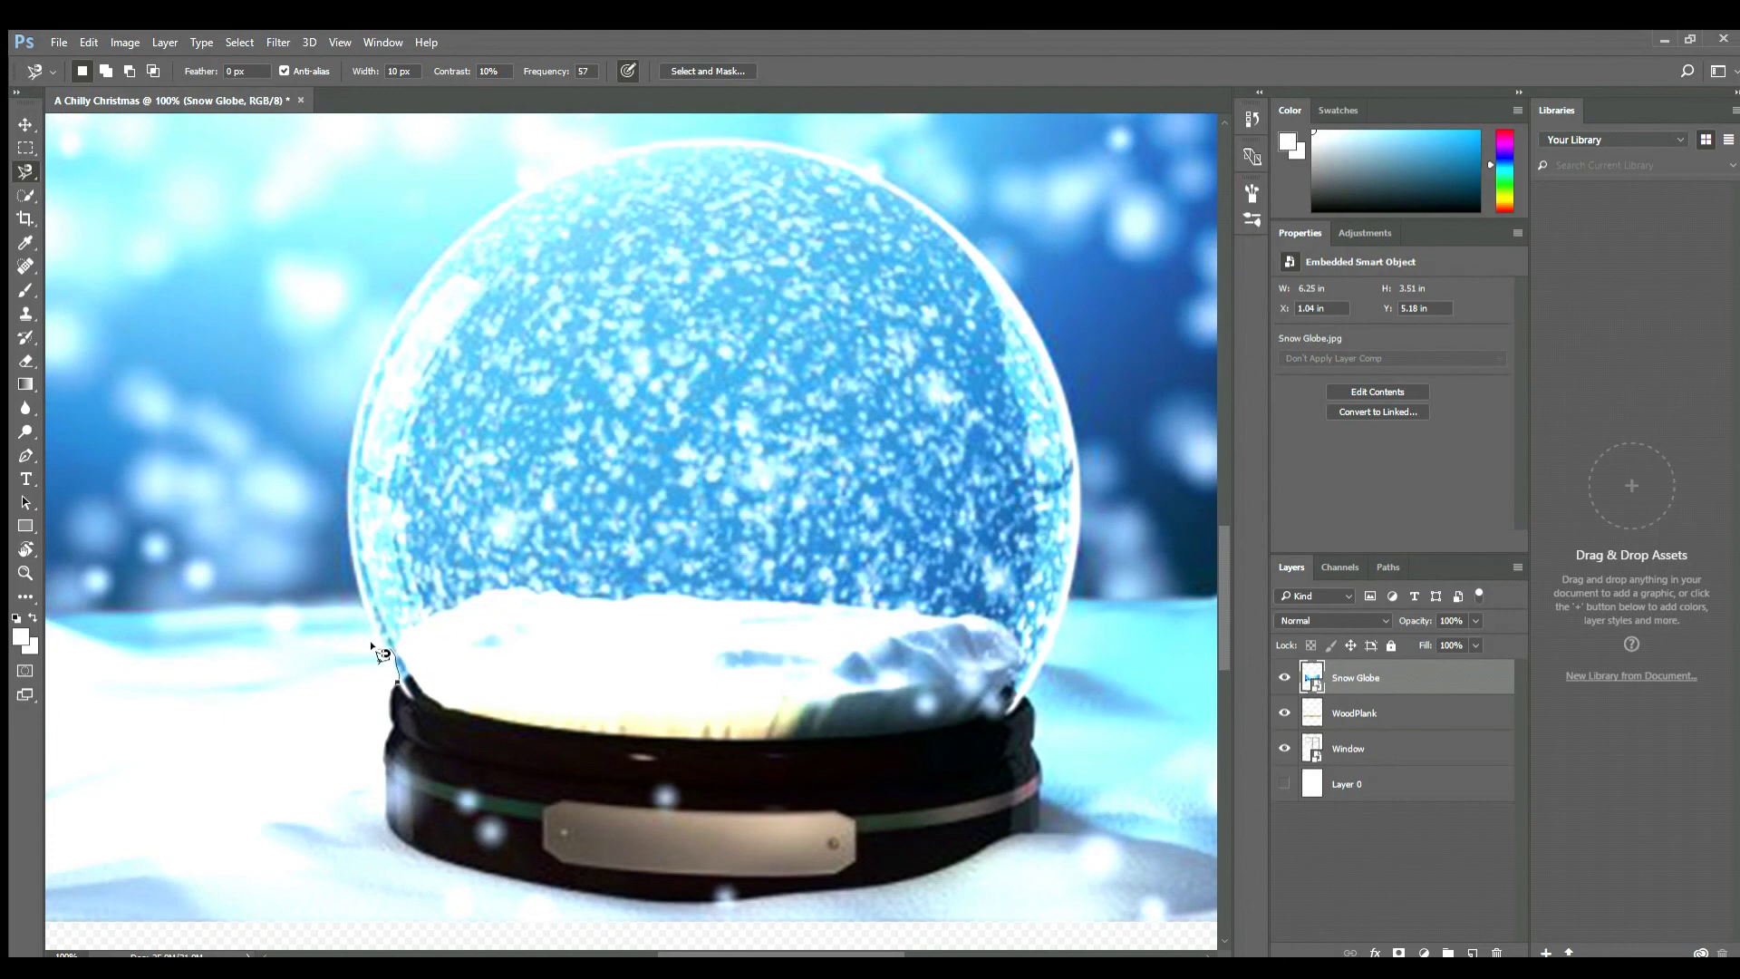
pyautogui.moveTo(395, 222)
pyautogui.mouseDown()
pyautogui.moveTo(912, 198)
pyautogui.moveTo(1037, 696)
pyautogui.mouseUp()
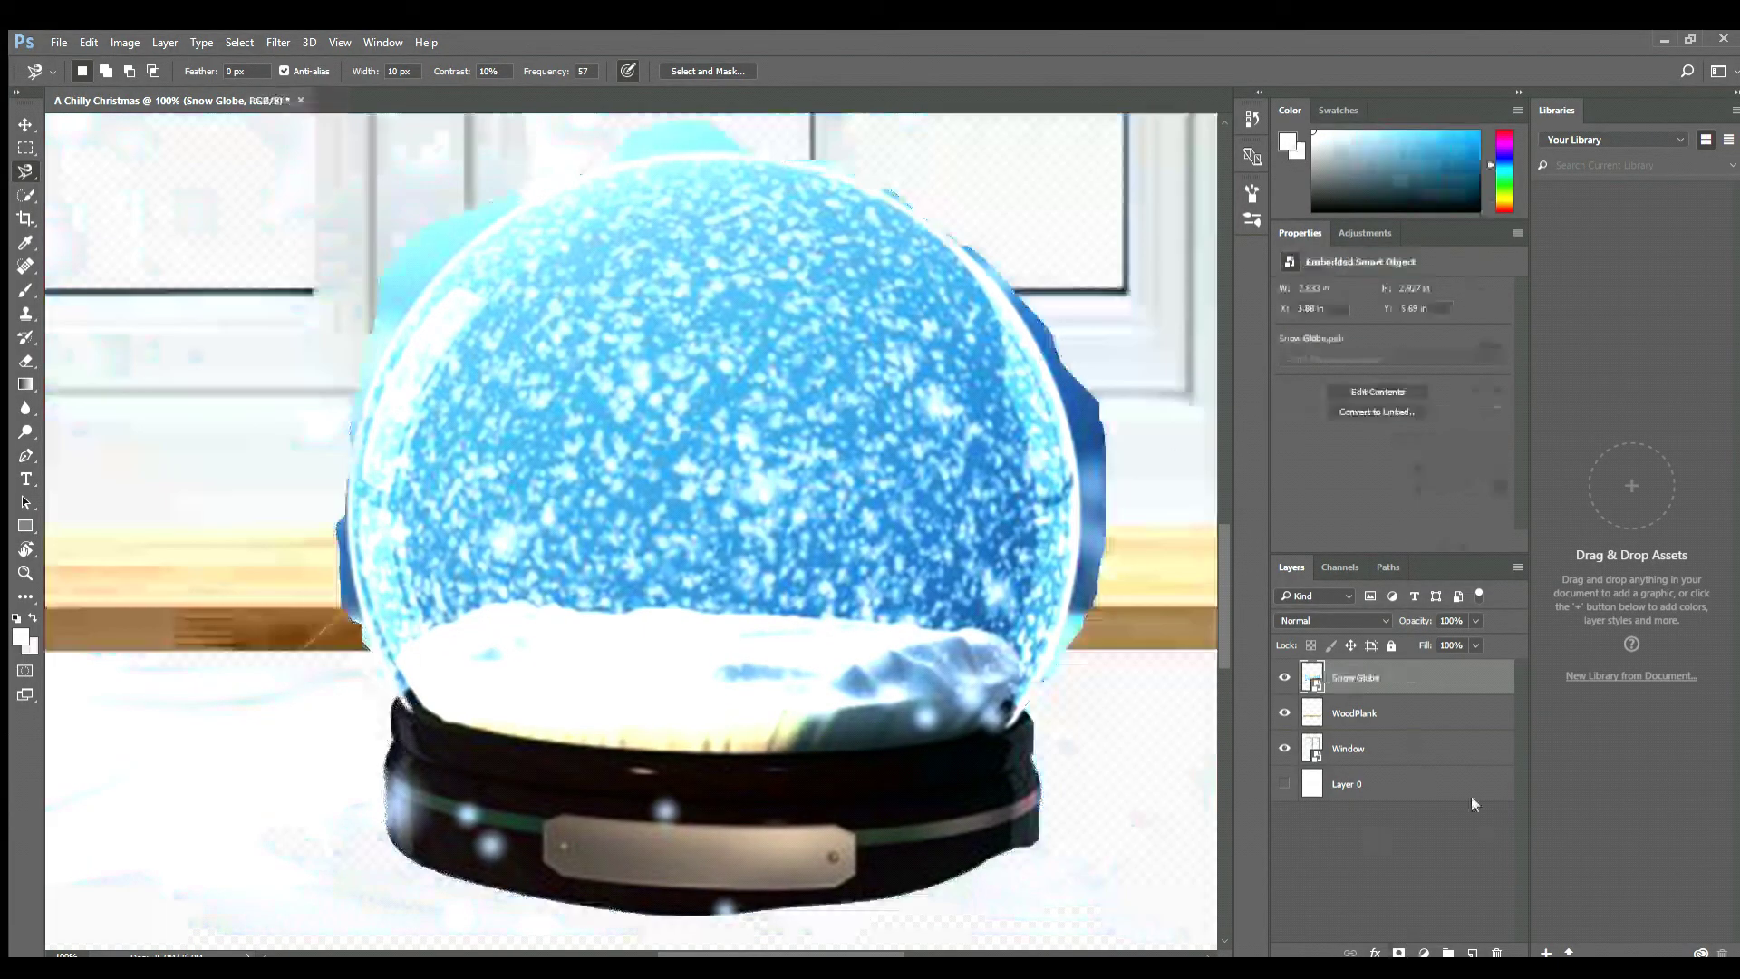
pyautogui.press('e')
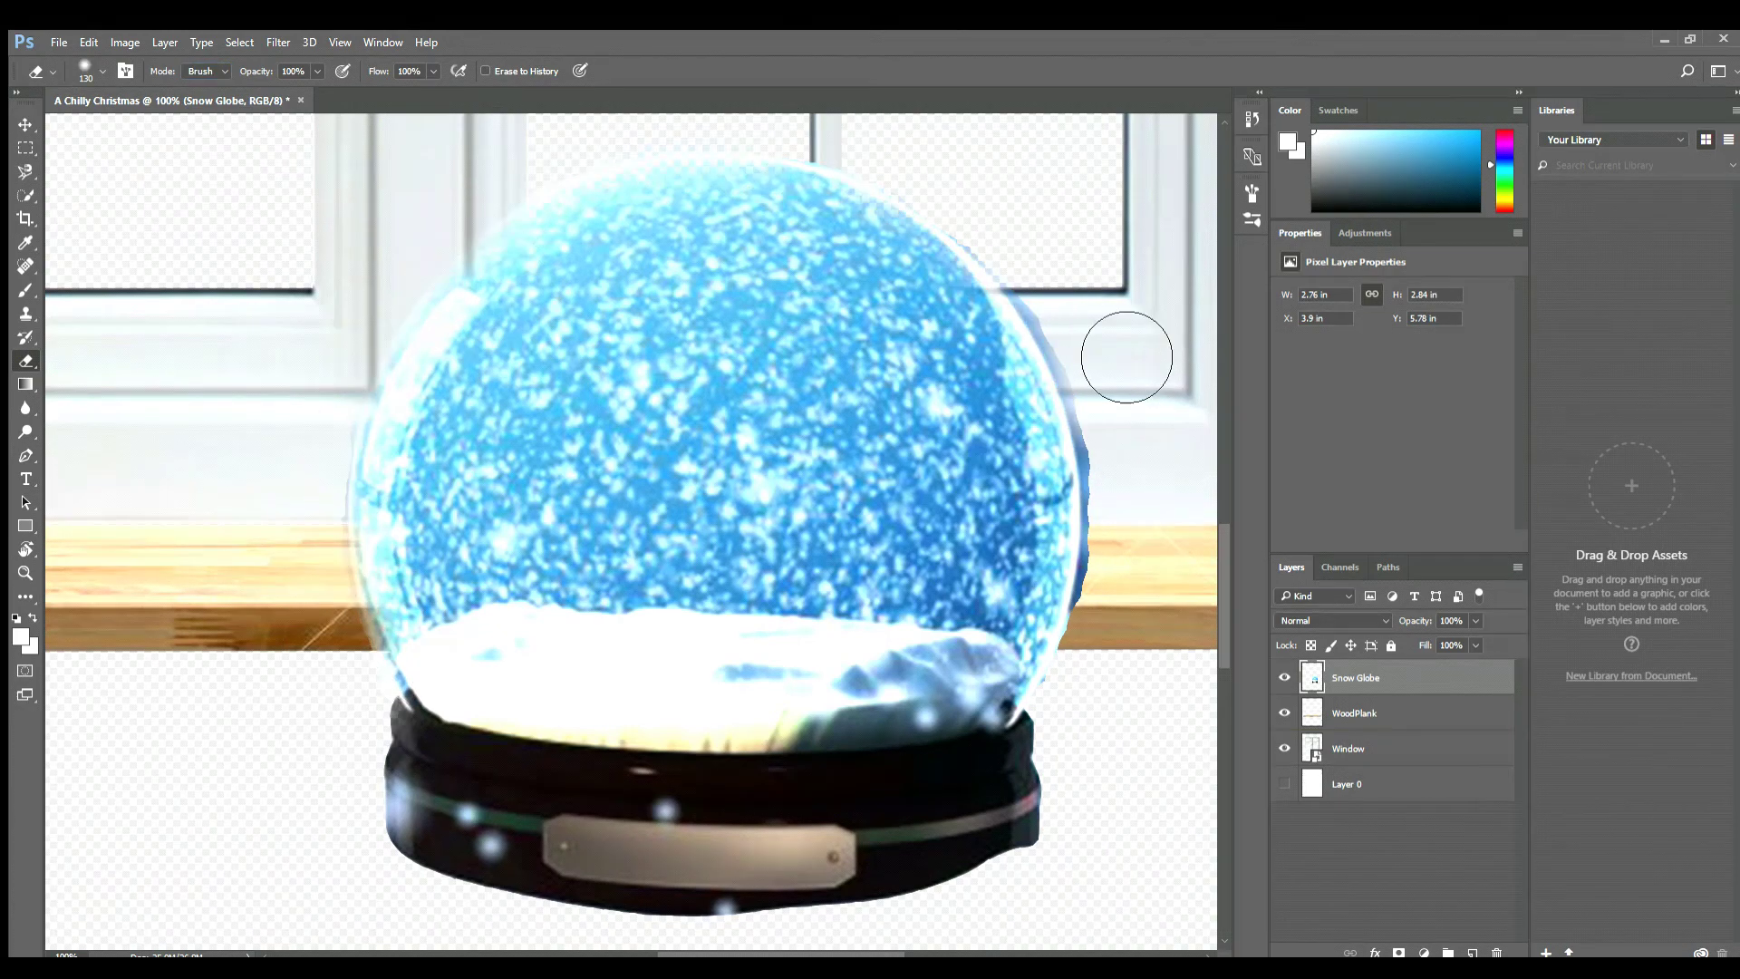
pyautogui.hotkey('ctrl', 't')
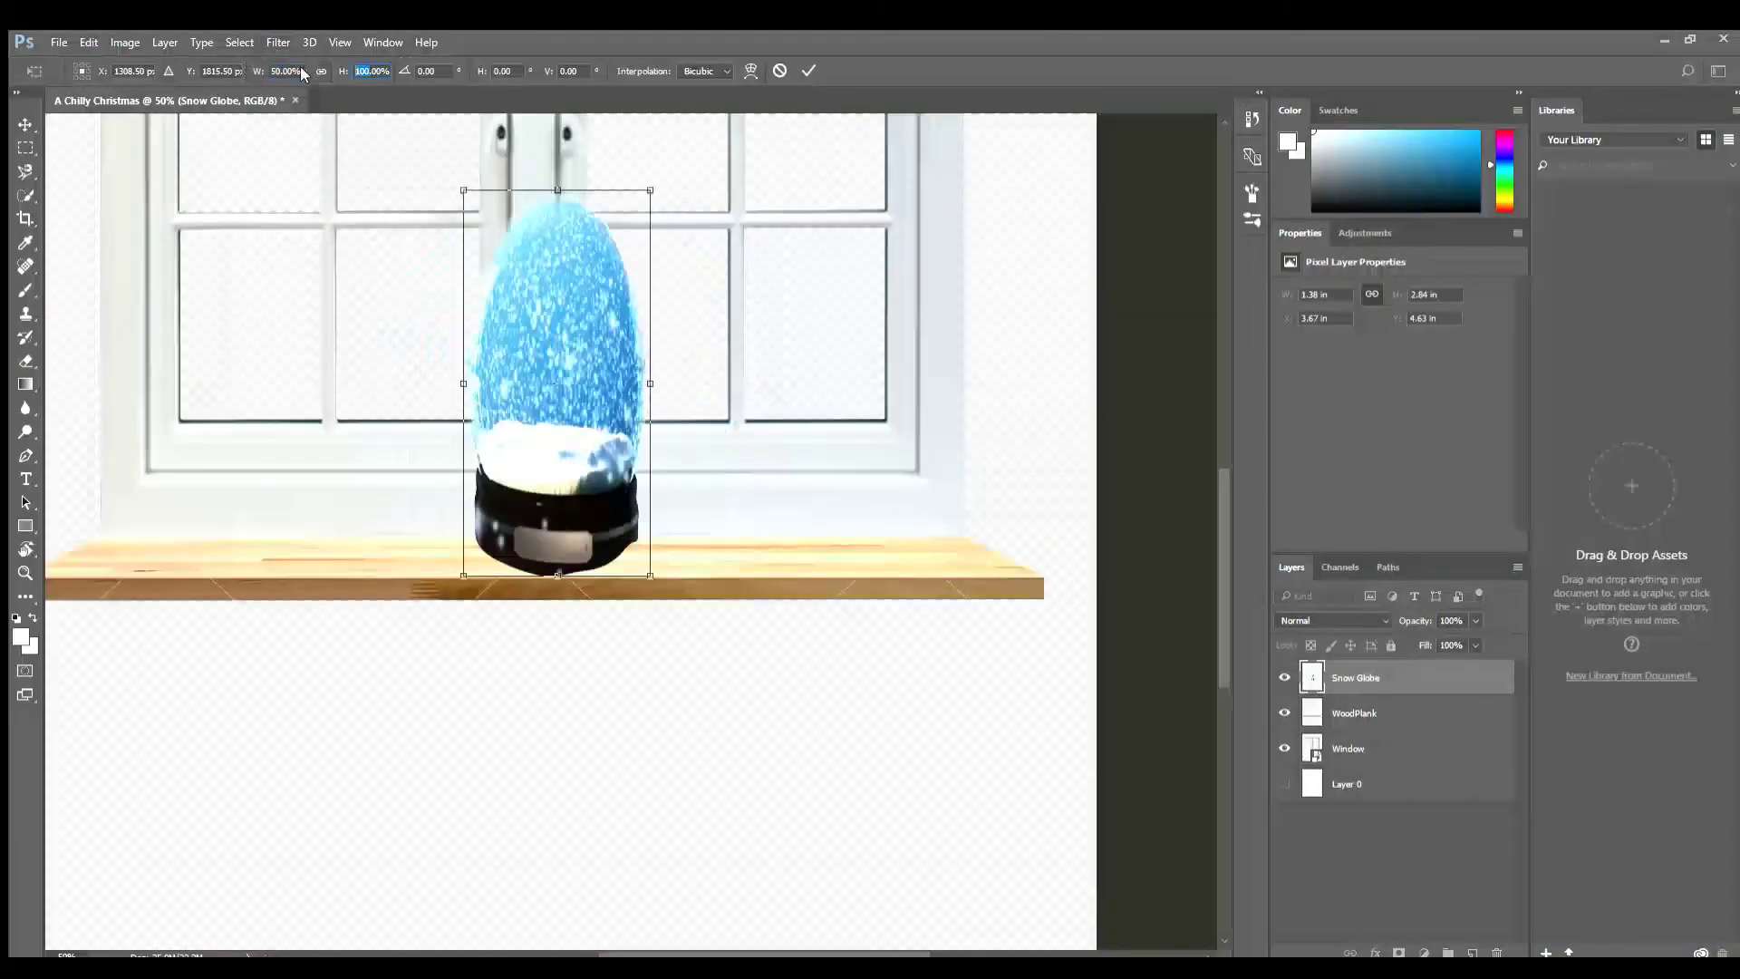
pyautogui.moveTo(342, 71); pyautogui.dragTo(322, 104)
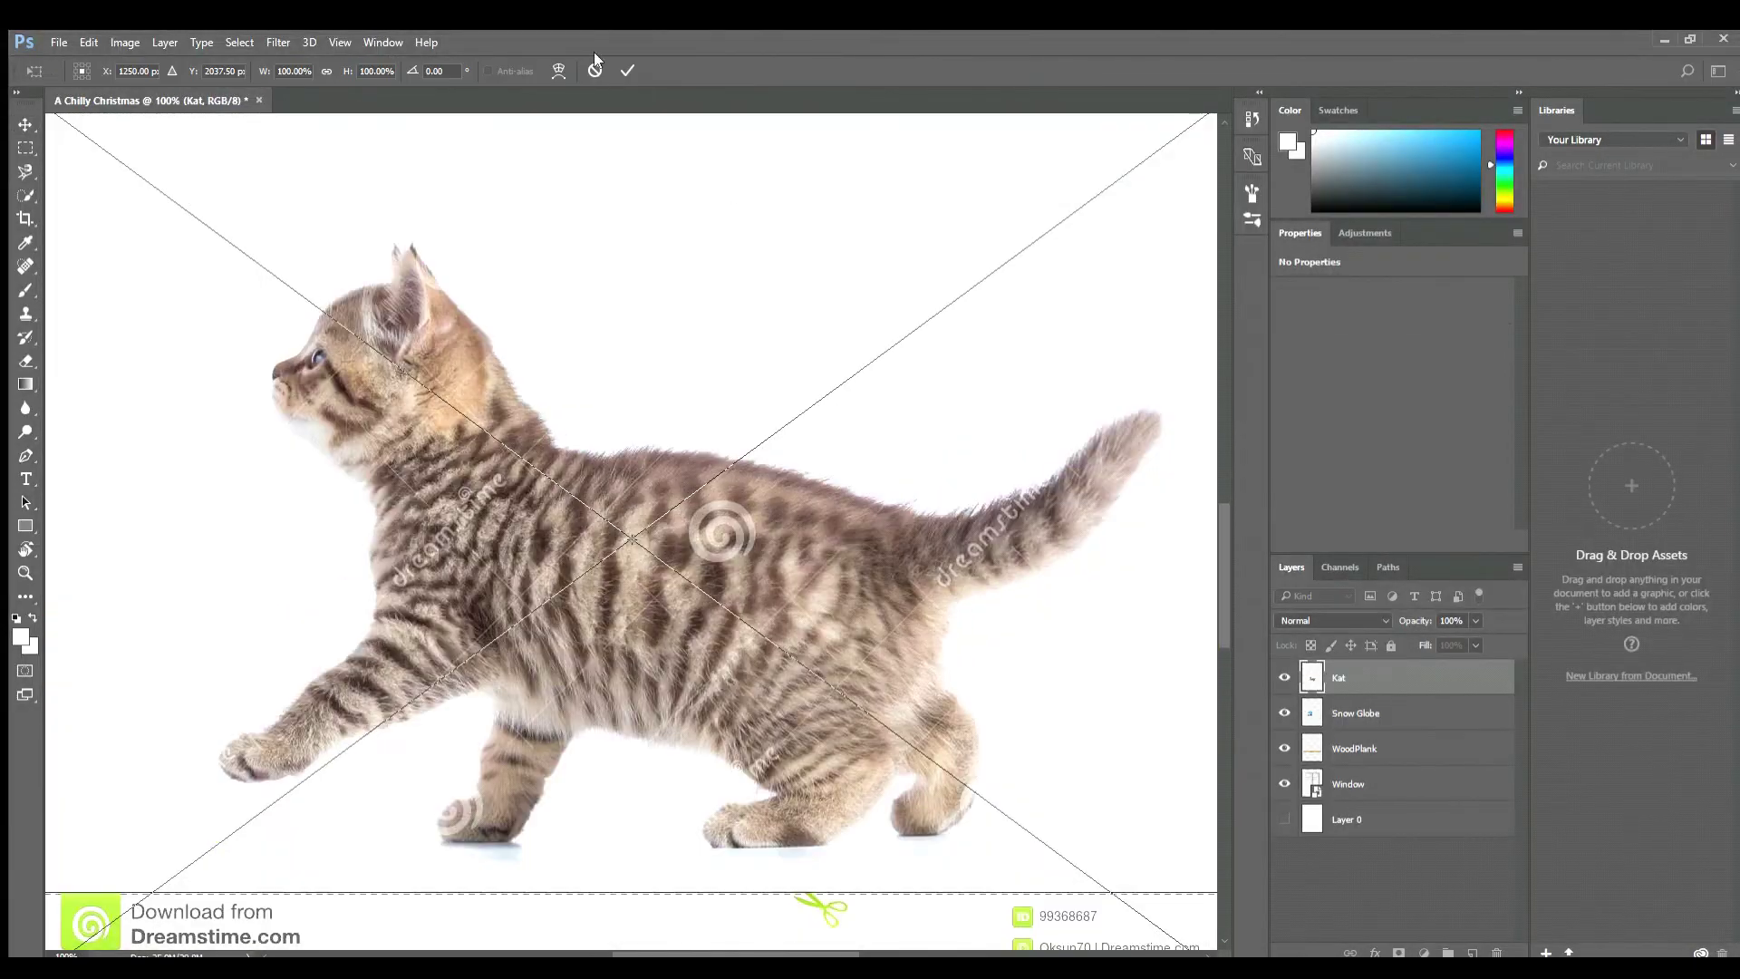
# - Outline the kitten with the Magnetic Lasso and scale it onto the sill beside the globe
pyautogui.press('Return')
pyautogui.press('l')
pyautogui.click(275, 367)
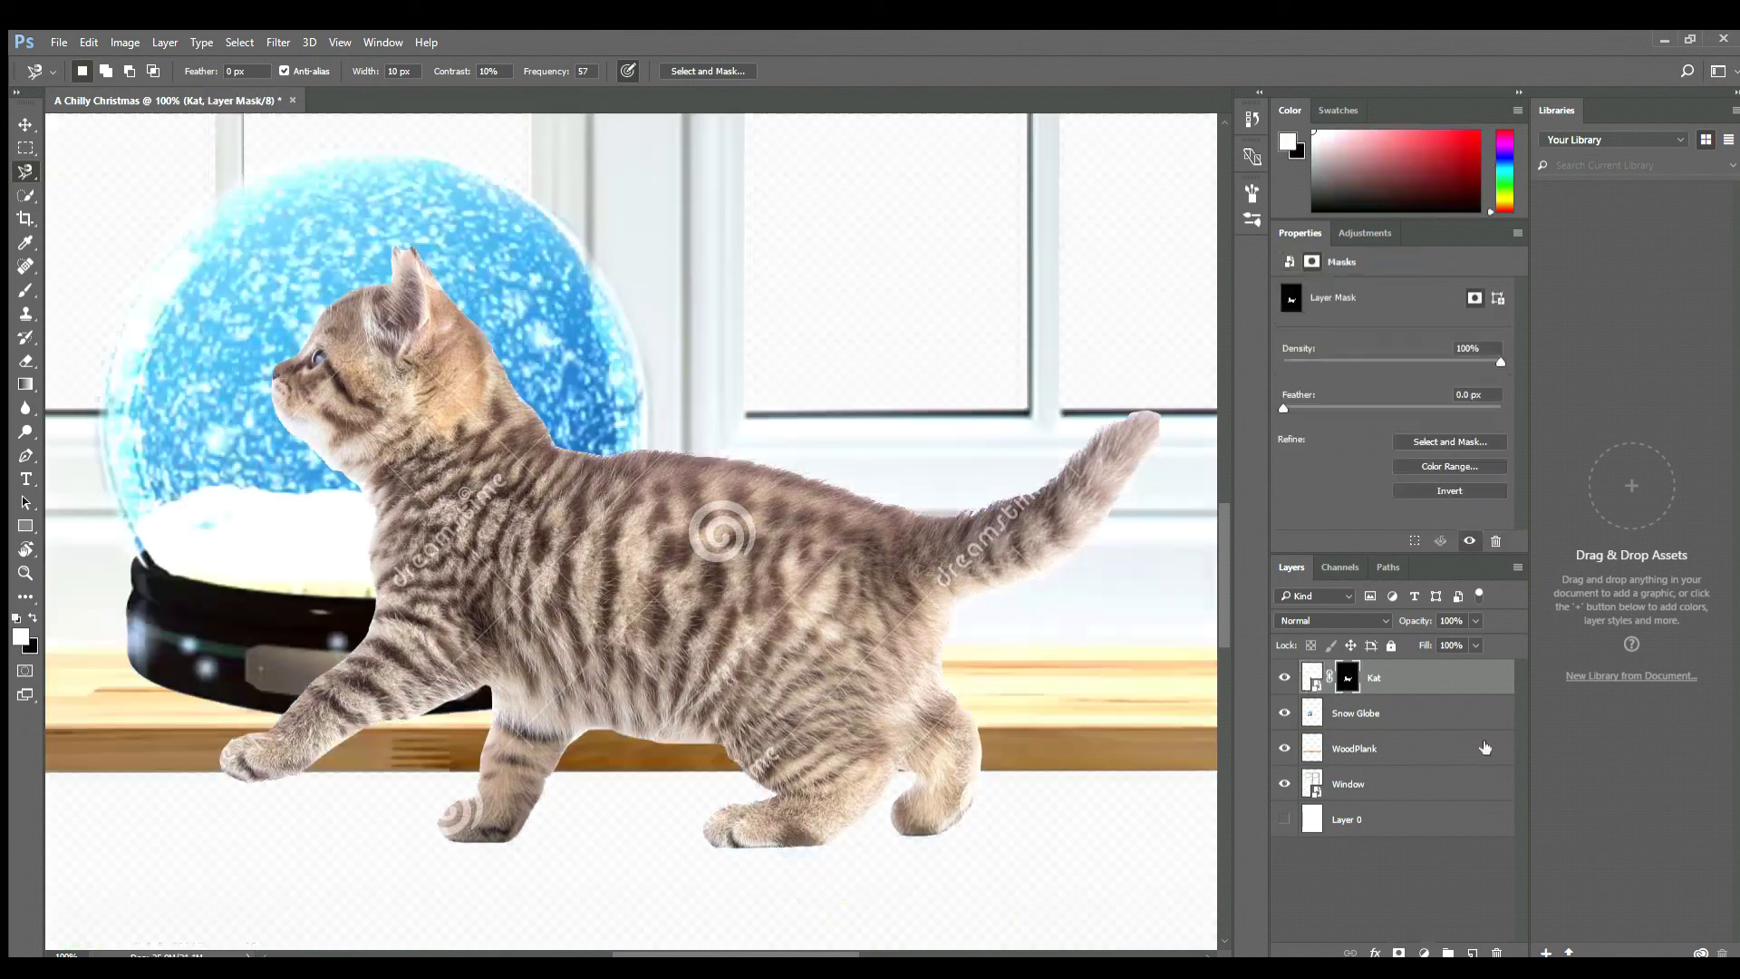
pyautogui.hotkey('ctrl', 't')
pyautogui.moveTo(961, 480); pyautogui.dragTo(940, 547)
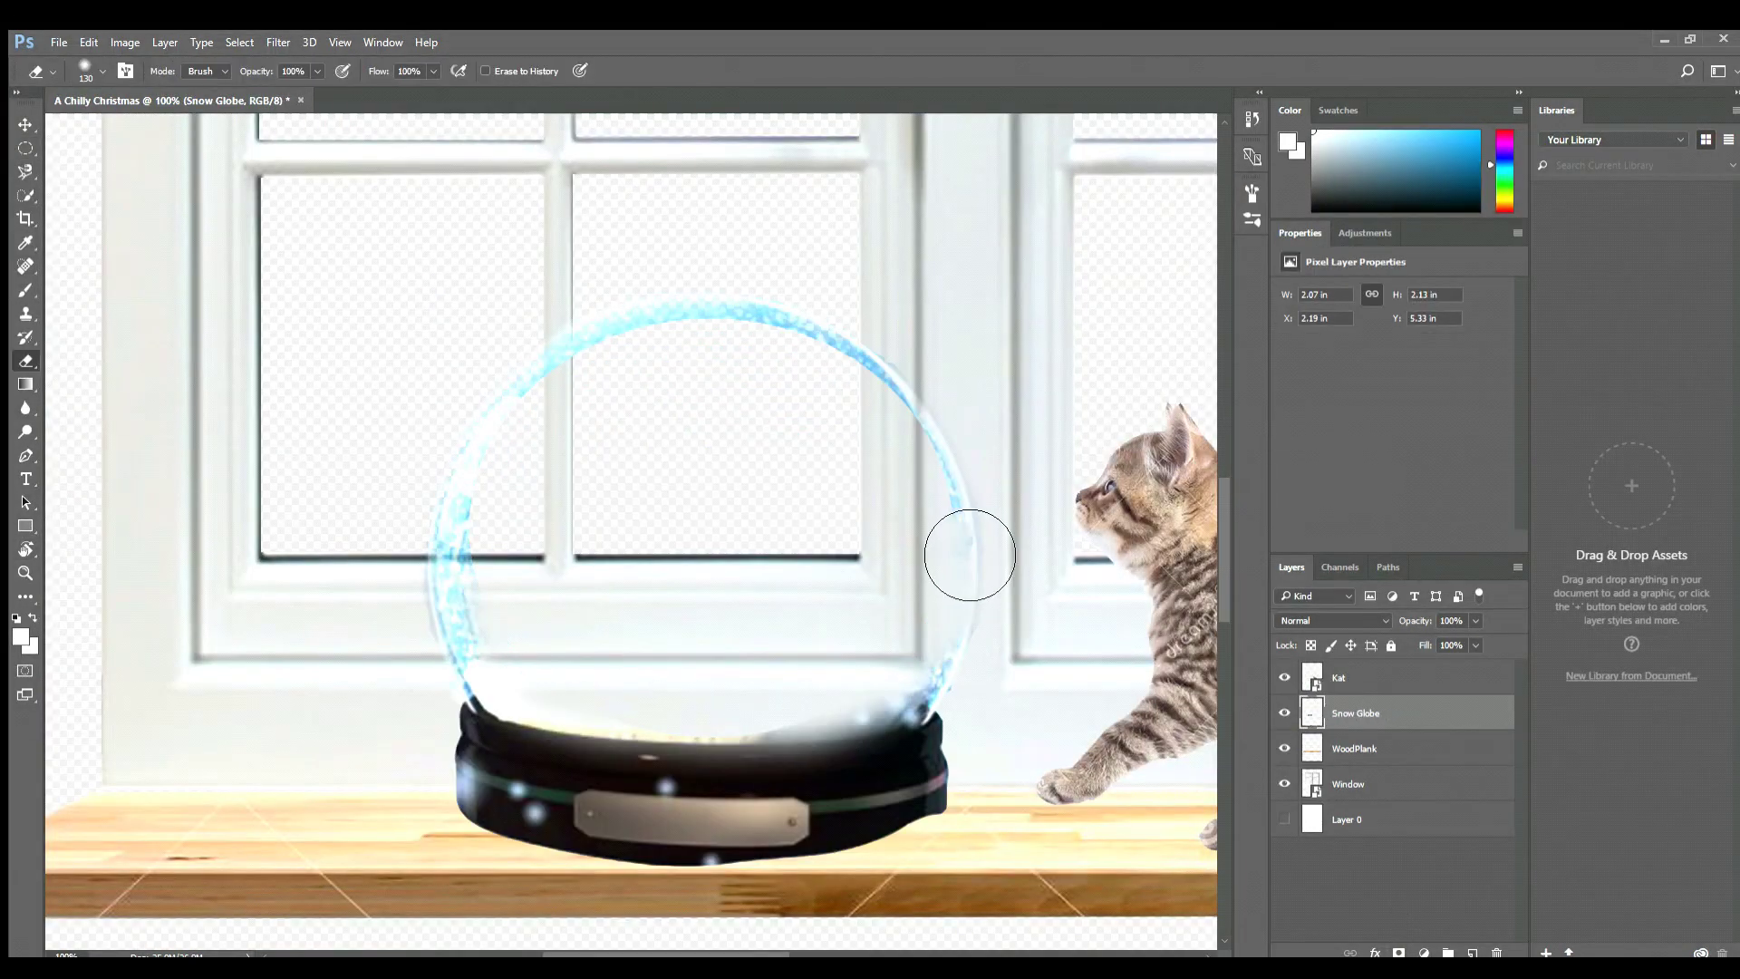
# - Erase the globe's blue glass down to a clear rim, then select the WoodPlank layer
pyautogui.hotkey('ctrl', 'z')
pyautogui.moveTo(946, 613)
pyautogui.mouseDown()
pyautogui.moveTo(823, 582)
pyautogui.moveTo(920, 699)
pyautogui.mouseUp()
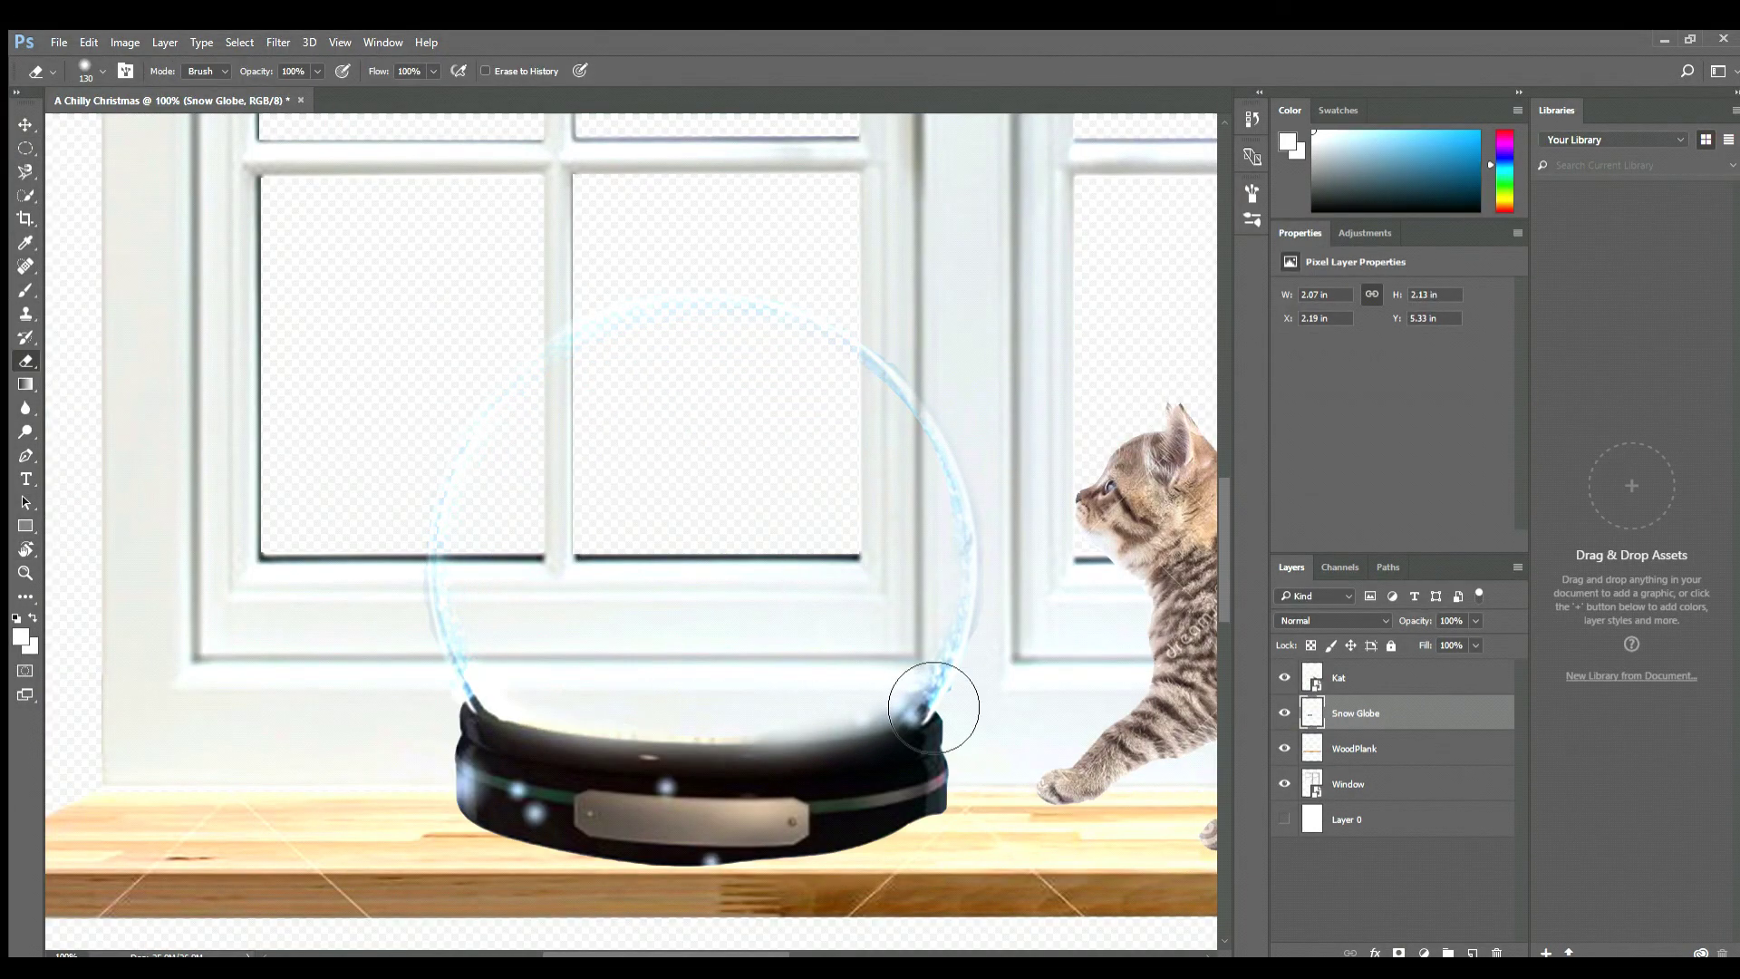
pyautogui.press('v')
pyautogui.click(332, 625)
pyautogui.click(965, 855)
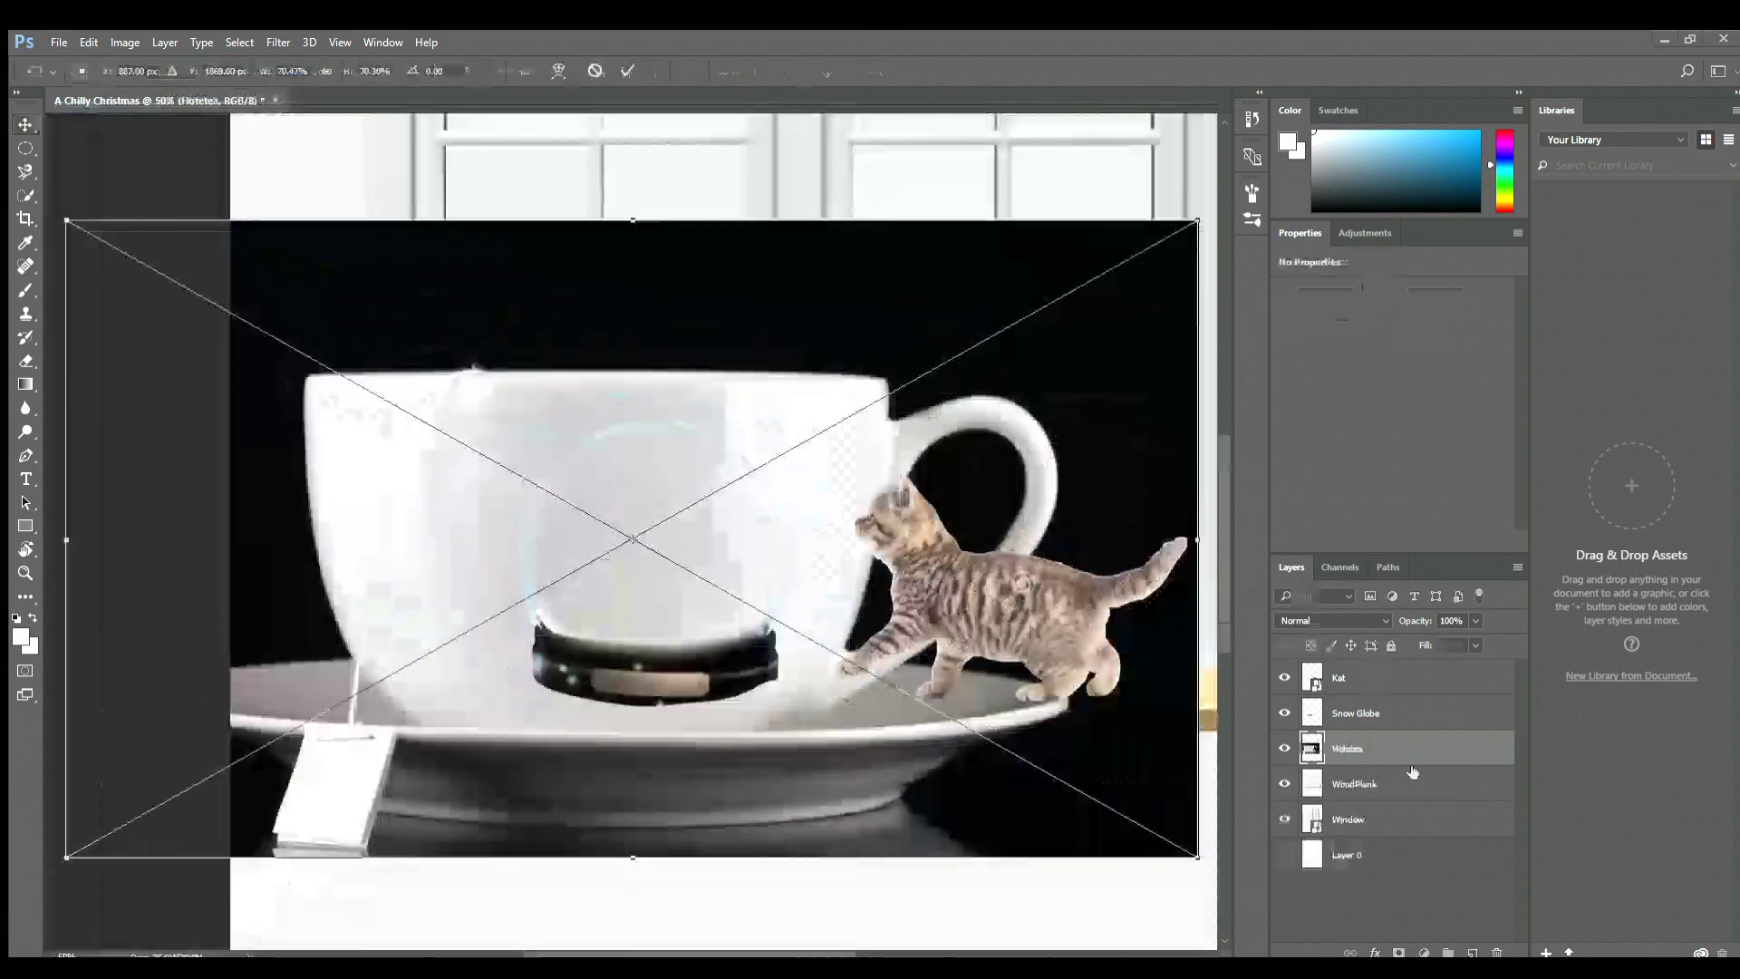
# - Outline the placed teacup and mask away its black background
pyautogui.press('Return')
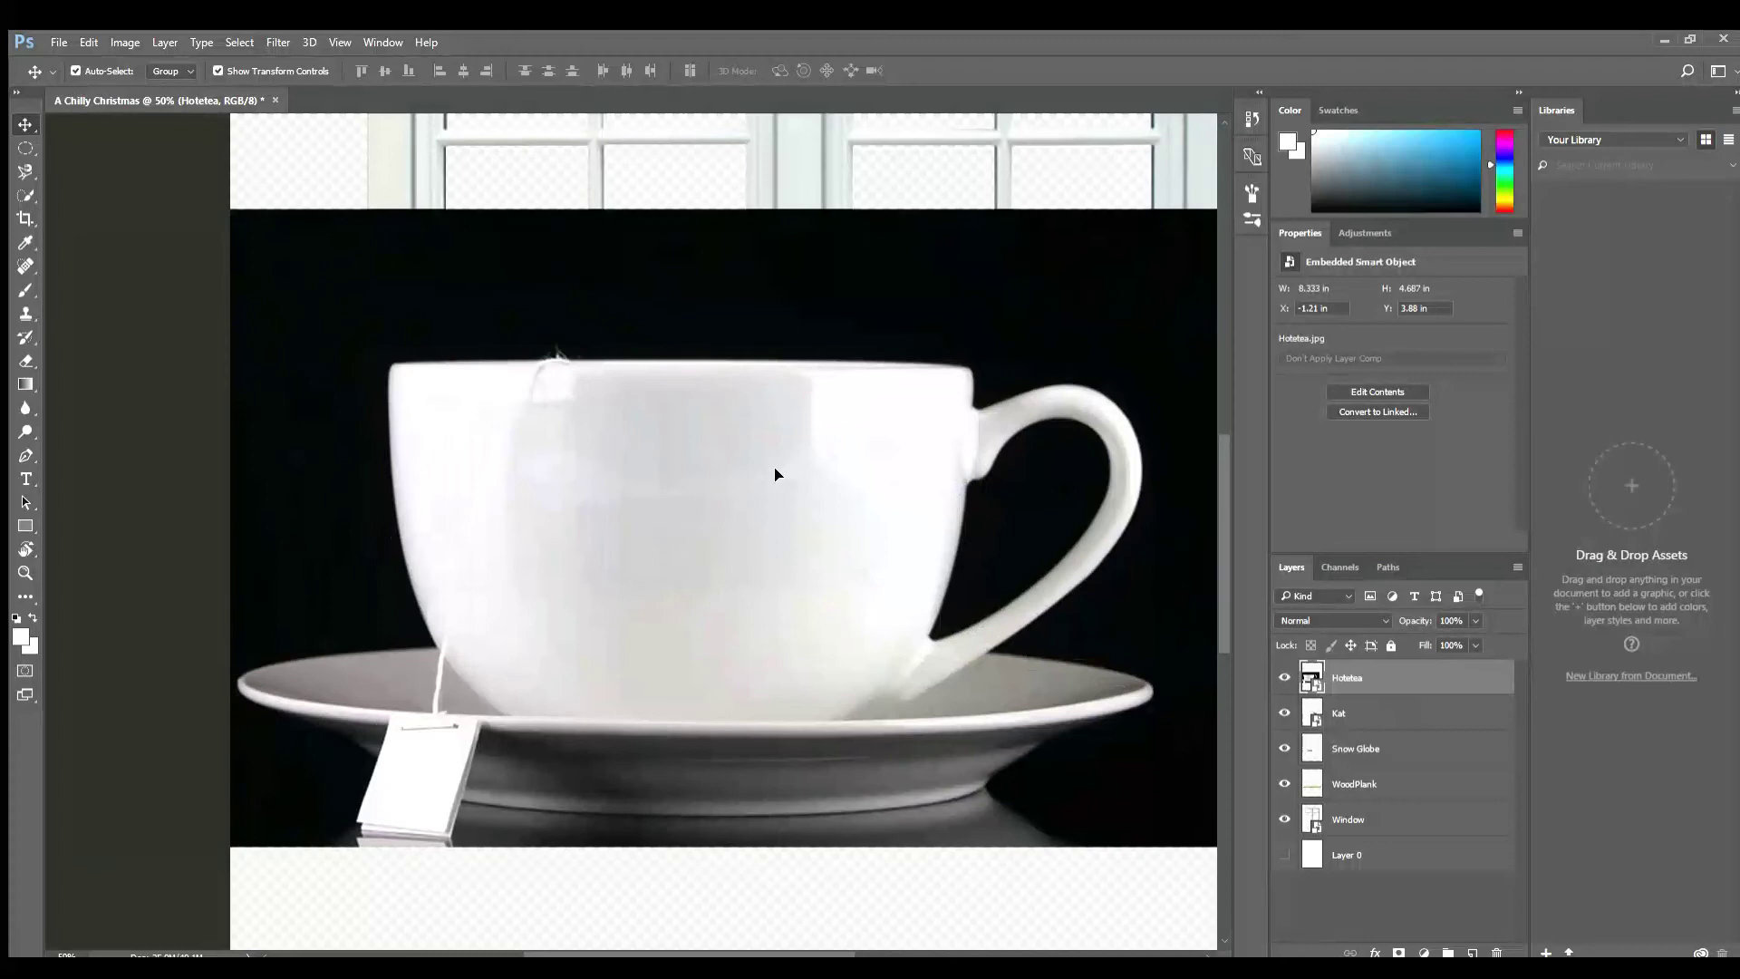
pyautogui.press('l')
pyautogui.click(408, 381)
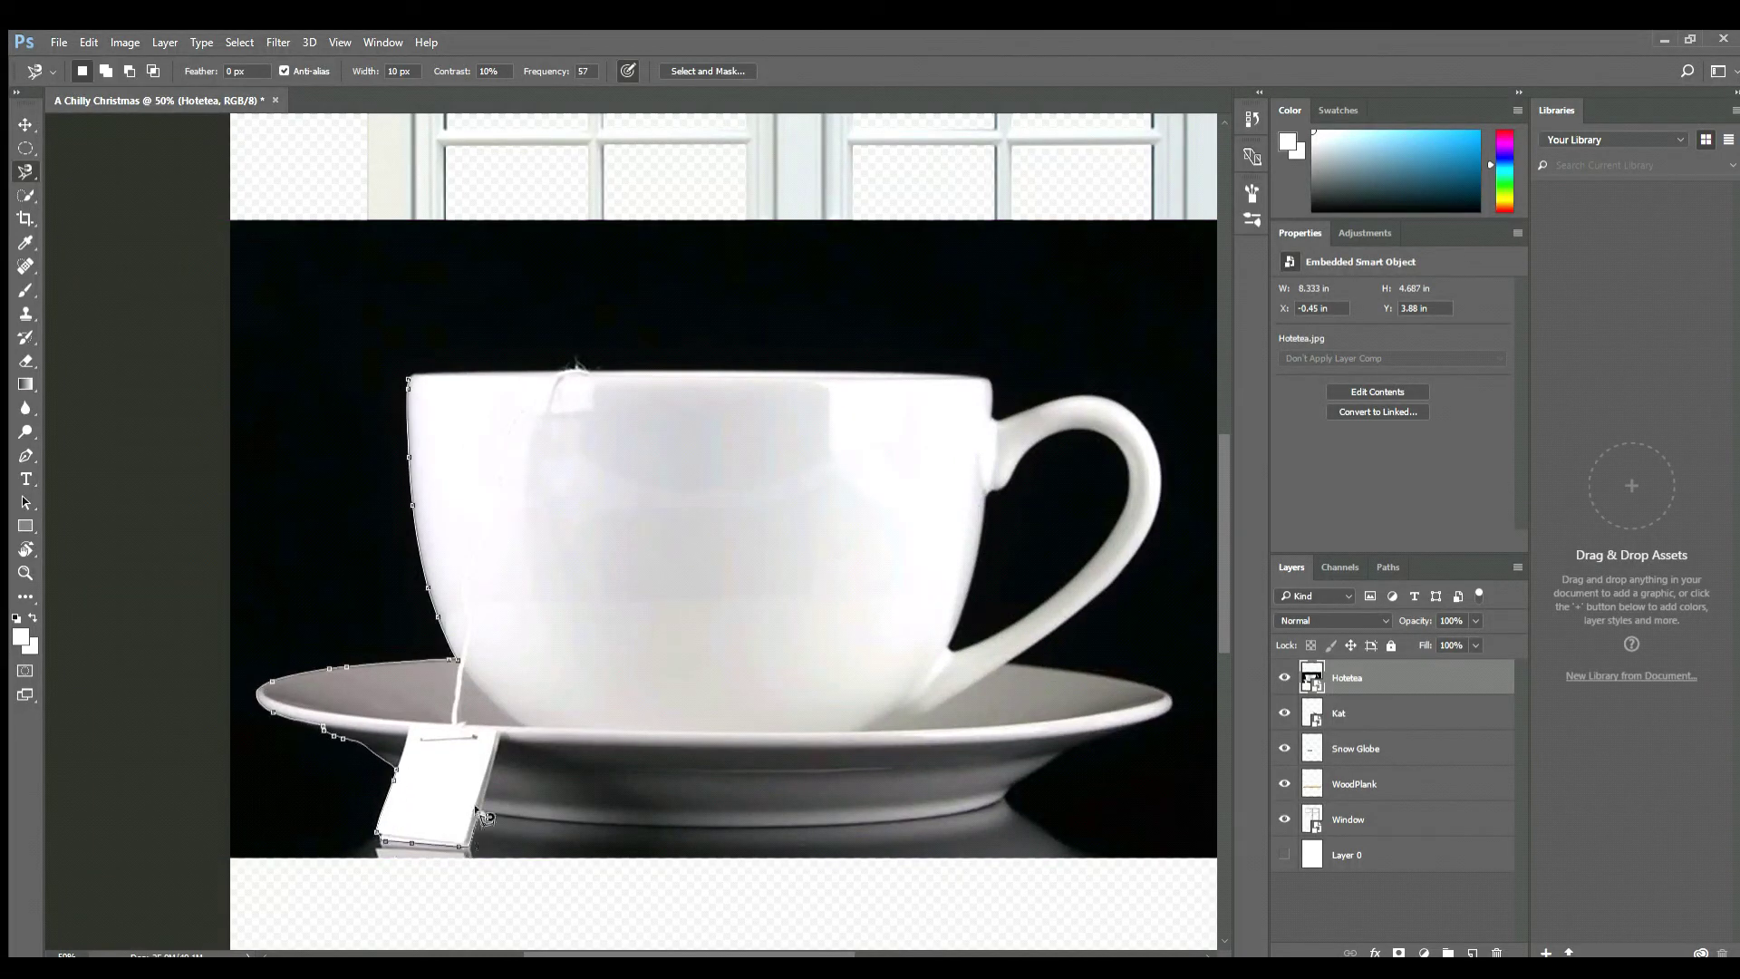
pyautogui.click(589, 366)
pyautogui.click(1399, 953)
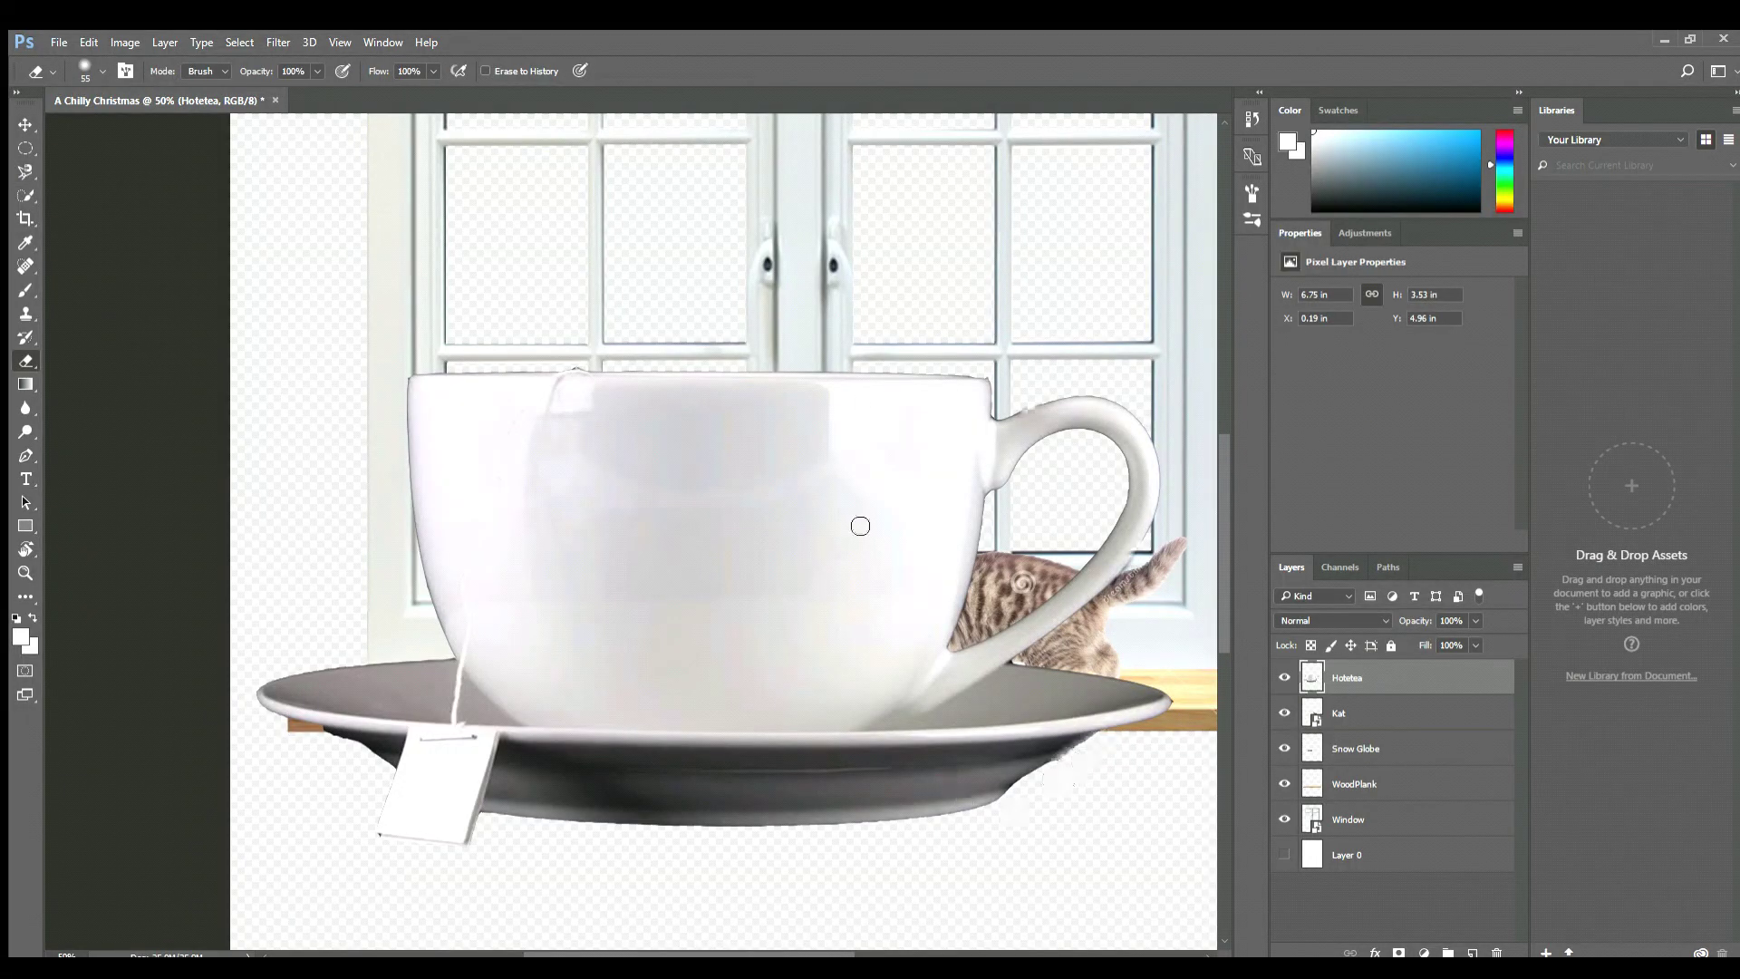
# - Shrink the teacup to 50% width
pyautogui.press('v')
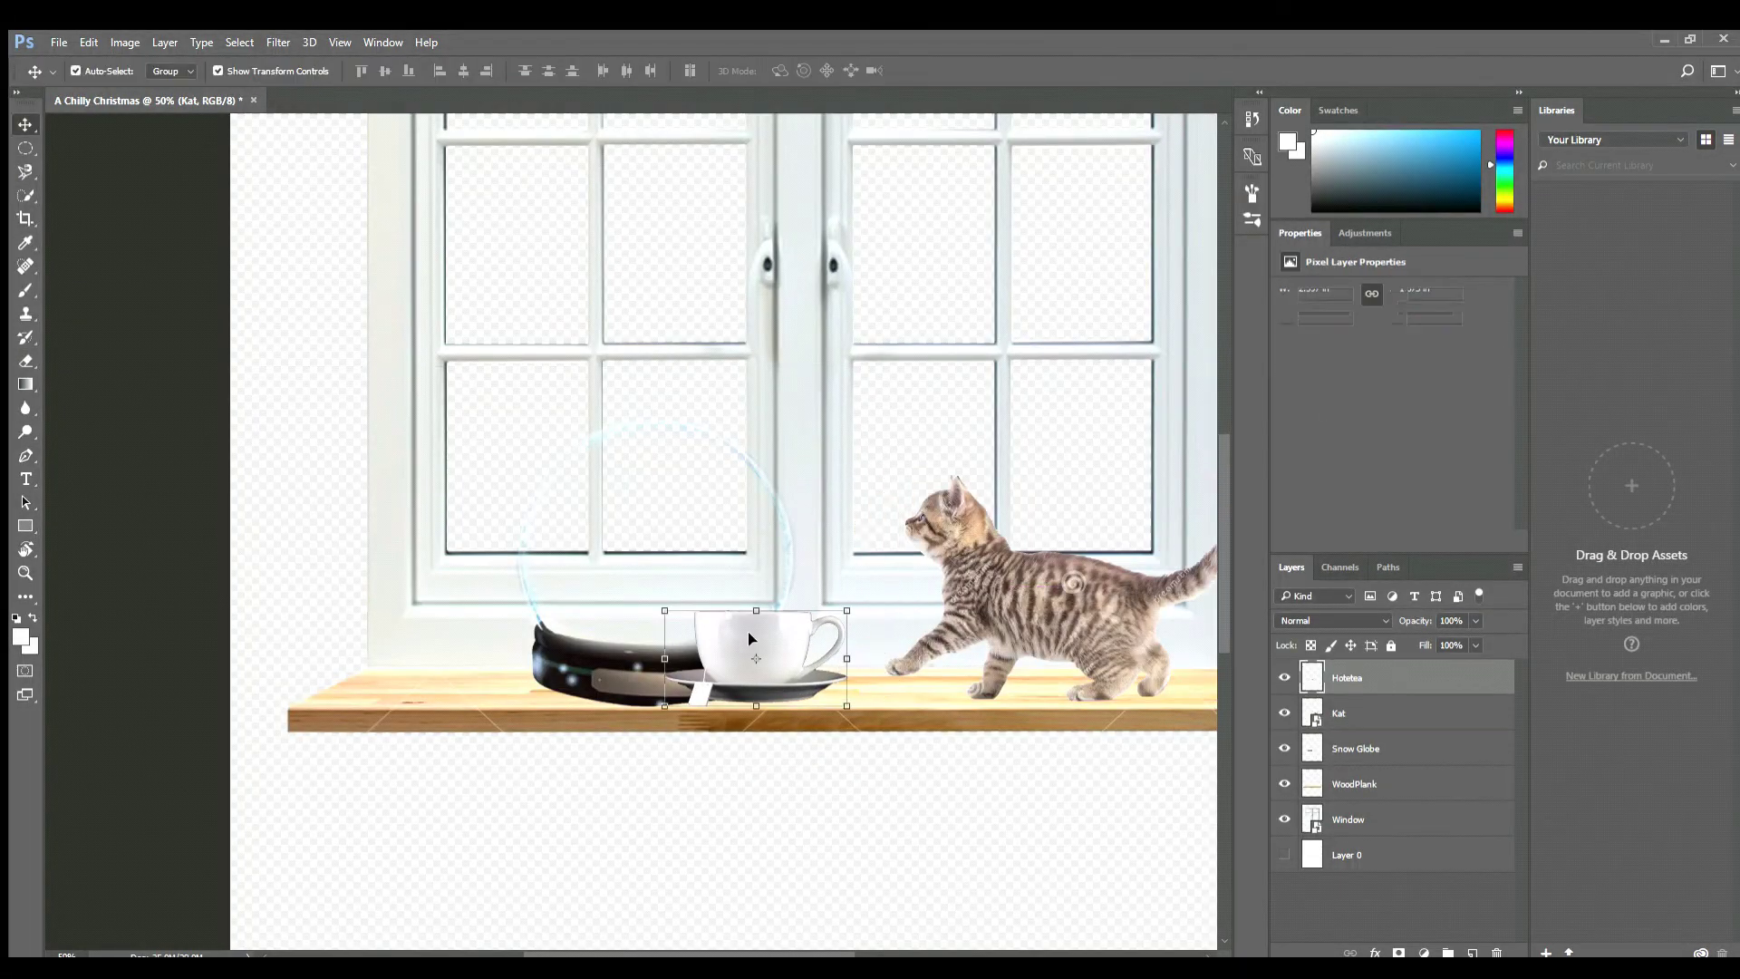
pyautogui.hotkey('ctrl', 't')
pyautogui.click(285, 71)
pyautogui.write('50')
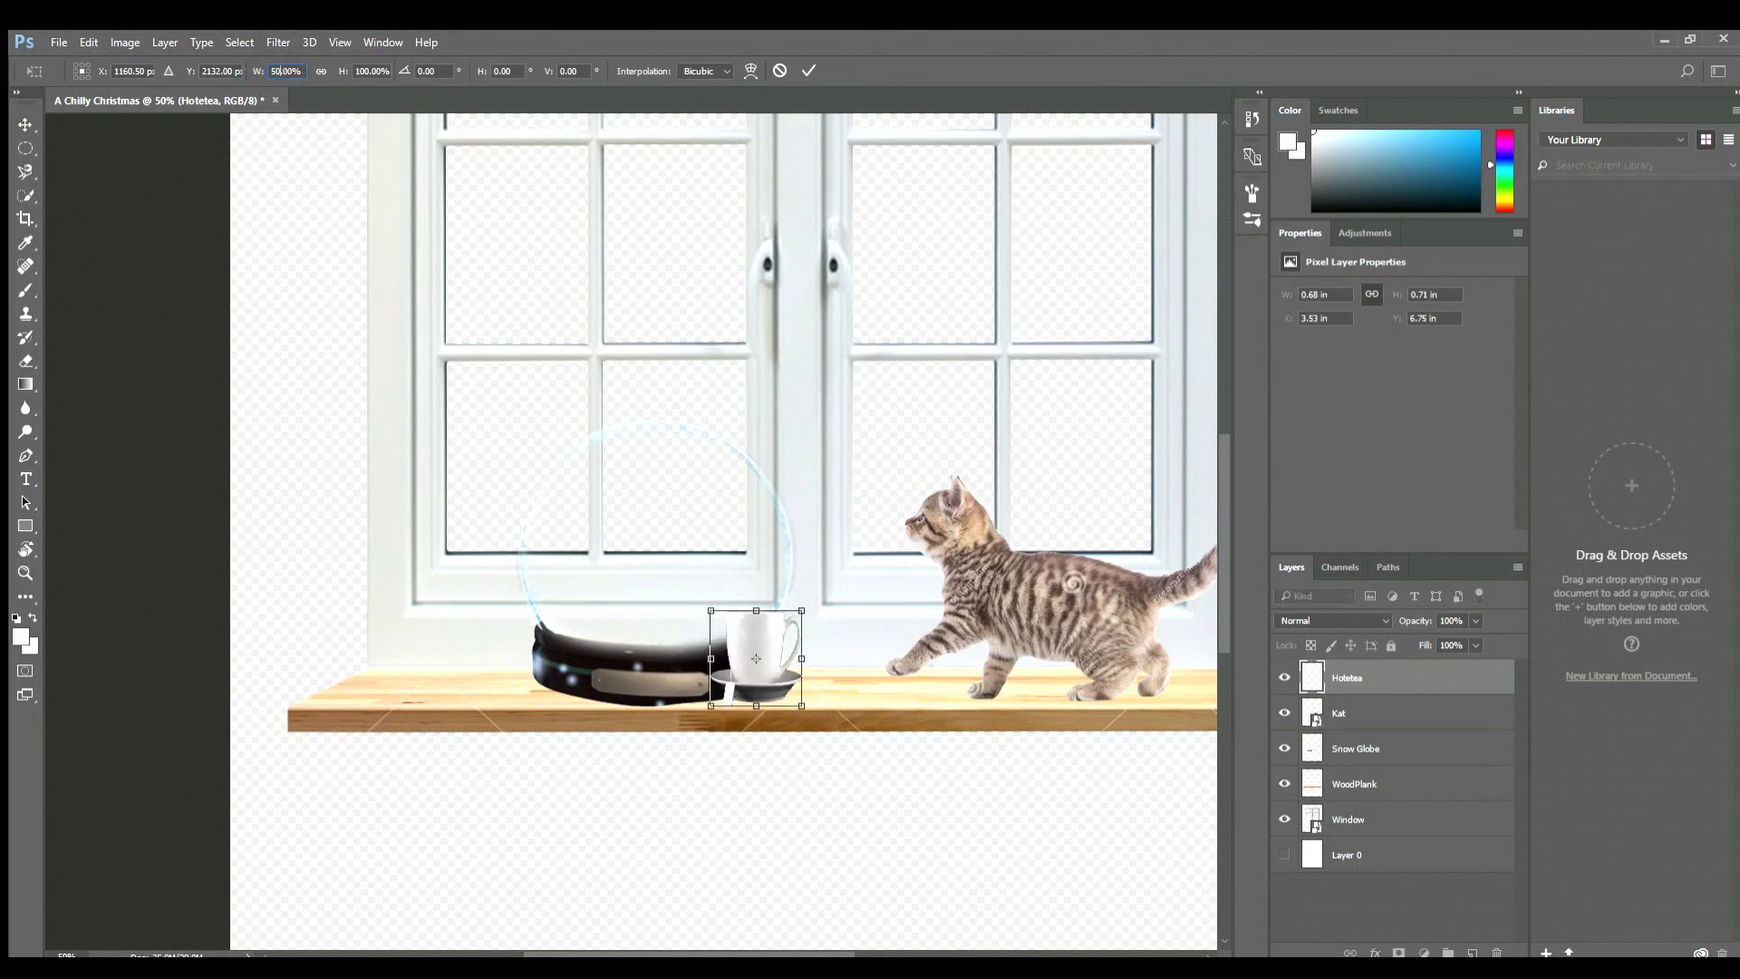
pyautogui.press('Return')
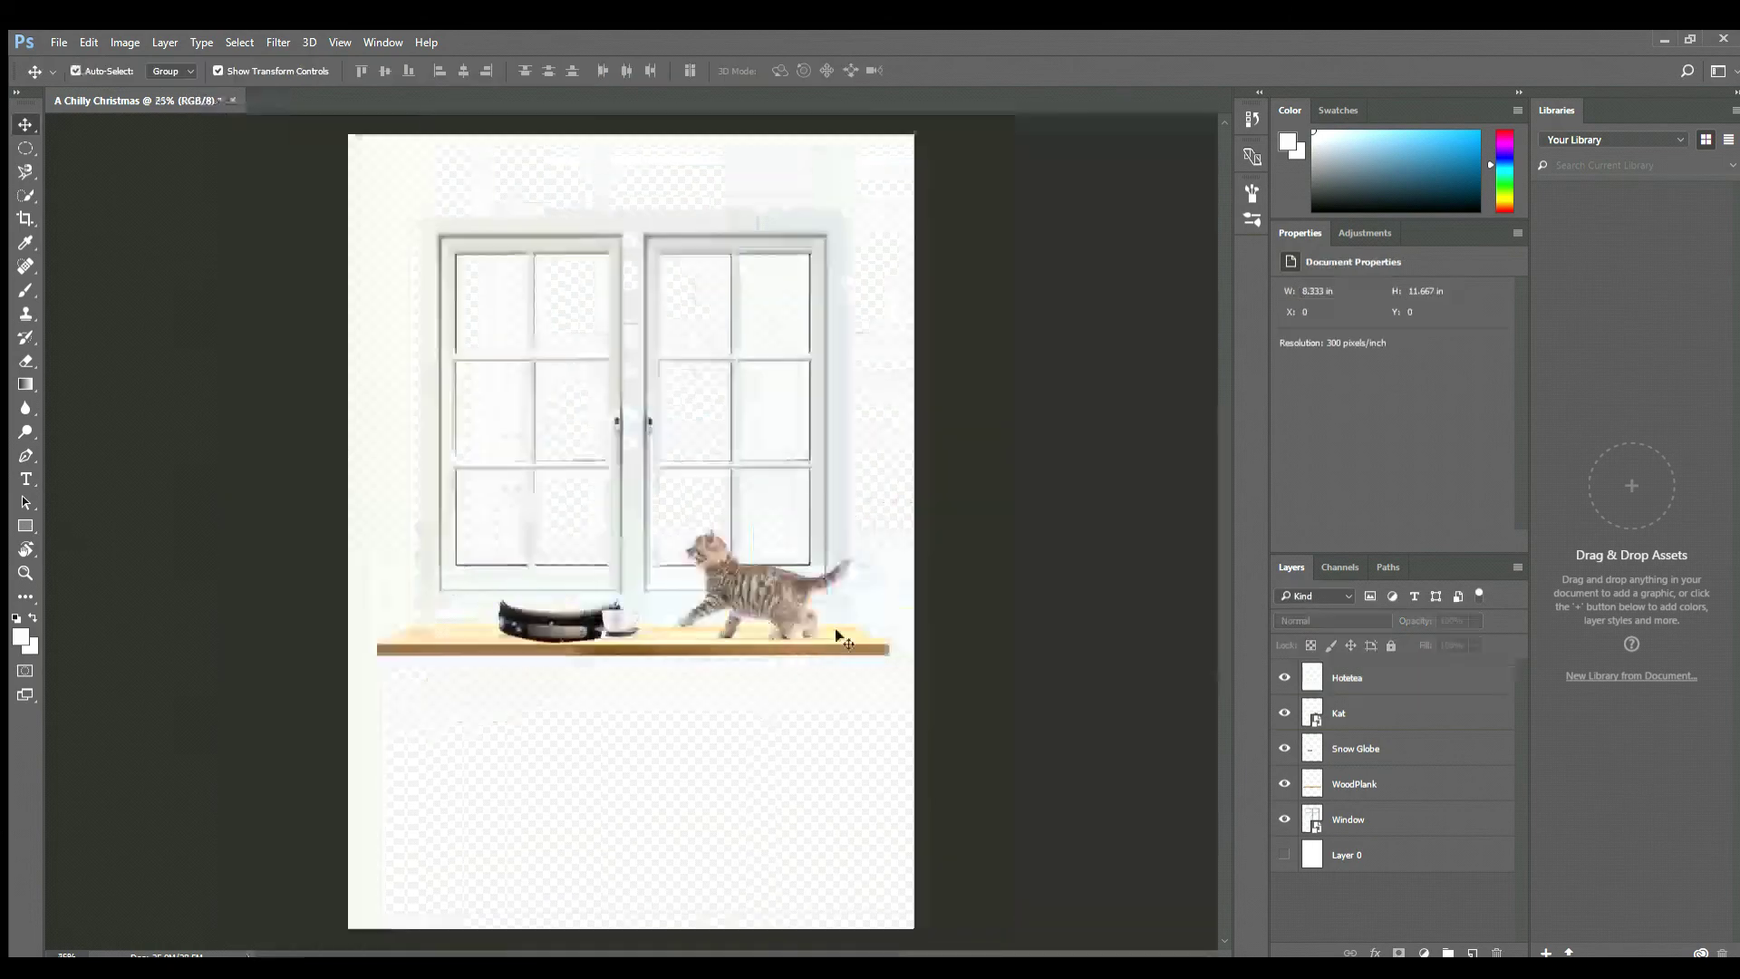
# - Set a Christmas tree at lower left, duplicate it to the right edge and stretch the copy taller
pyautogui.click(837, 637)
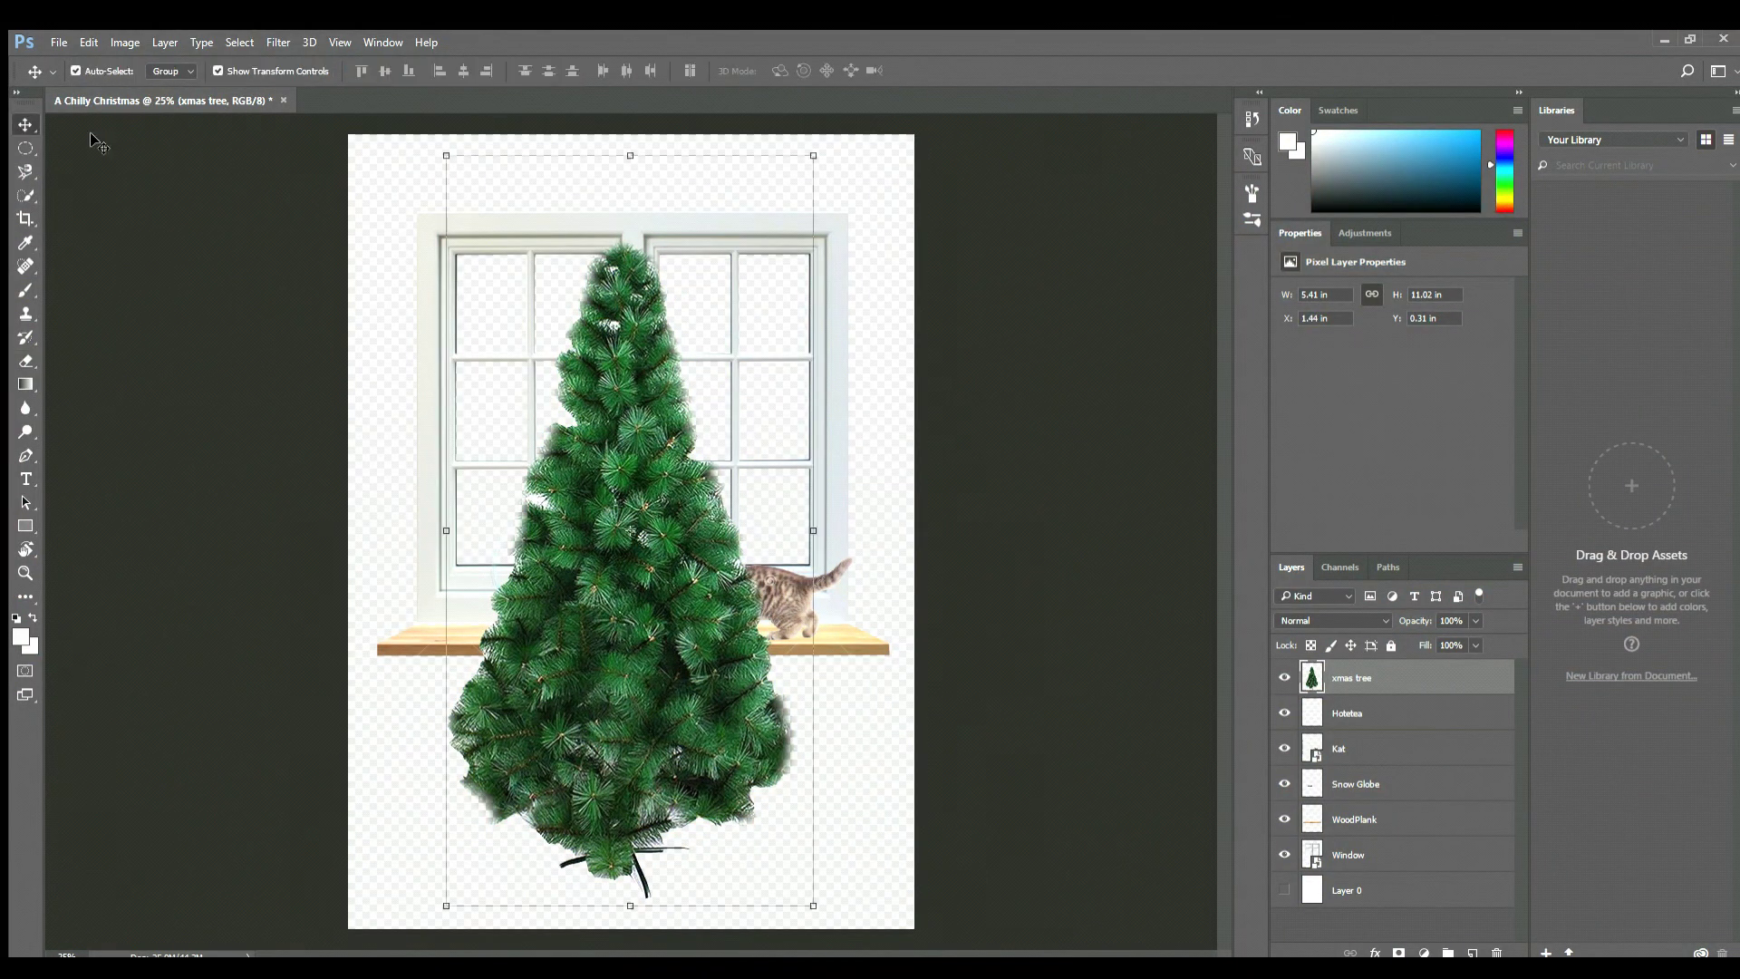
pyautogui.moveTo(648, 532); pyautogui.dragTo(409, 694)
pyautogui.hotkey('ctrl', 'j')
pyautogui.moveTo(453, 789); pyautogui.dragTo(897, 780)
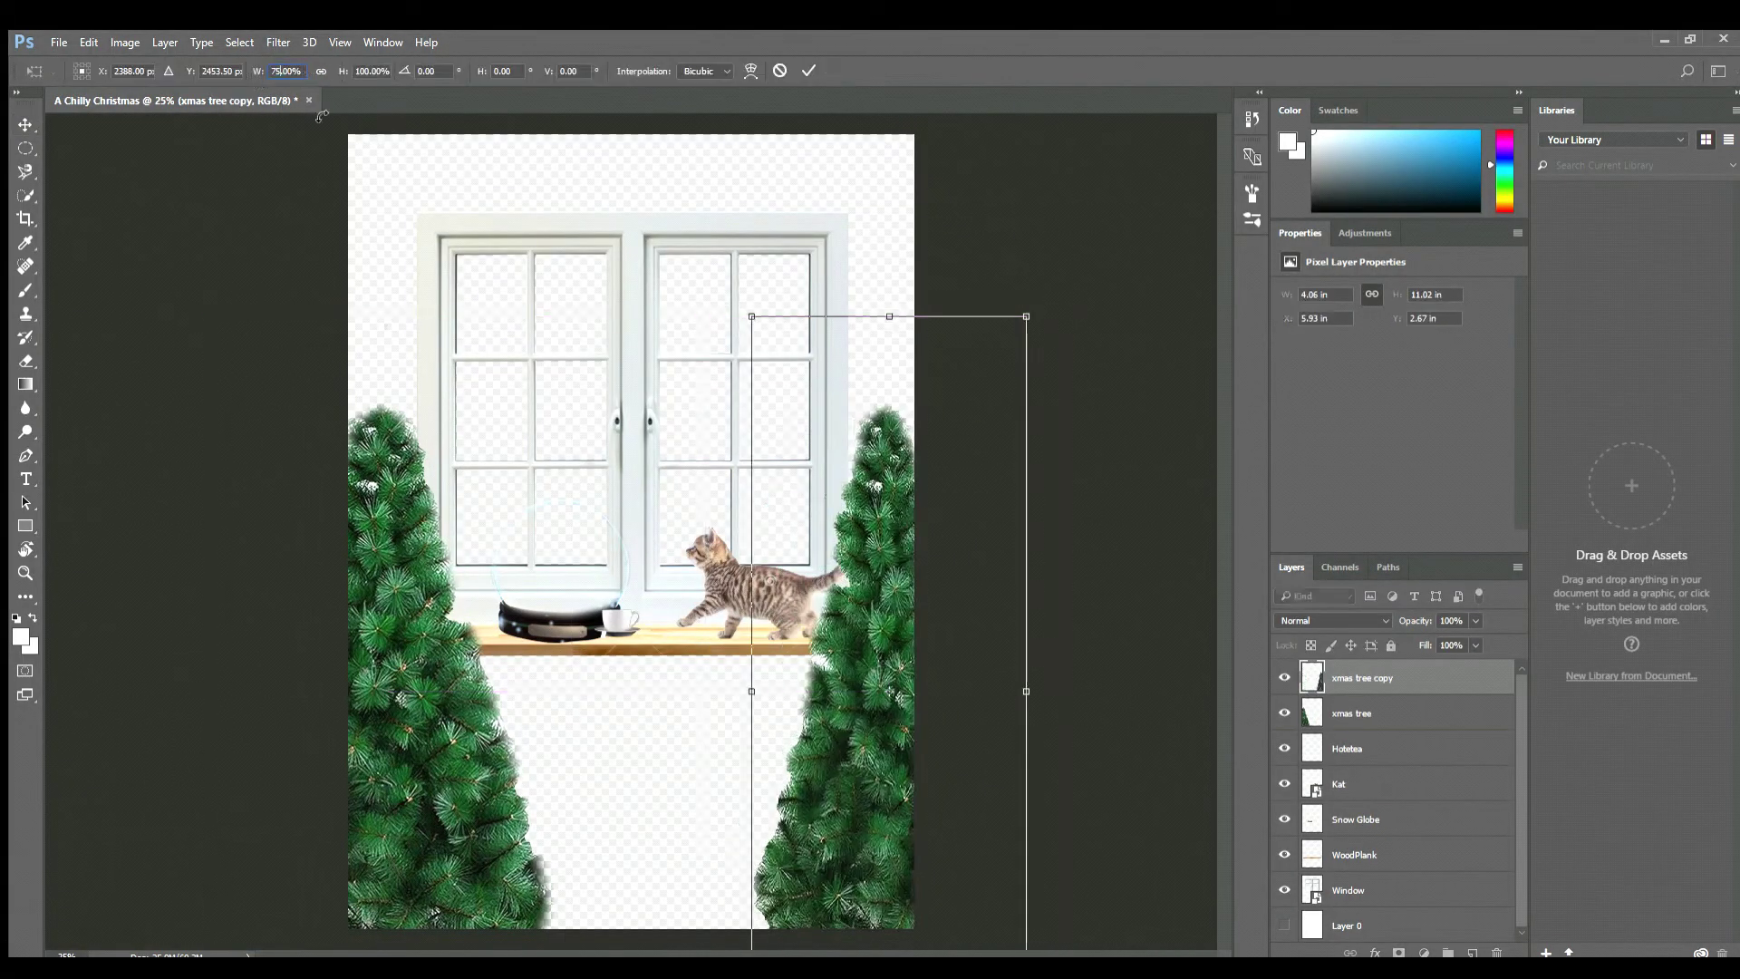
pyautogui.hotkey('ctrl', 't')
pyautogui.moveTo(764, 553); pyautogui.dragTo(751, 454)
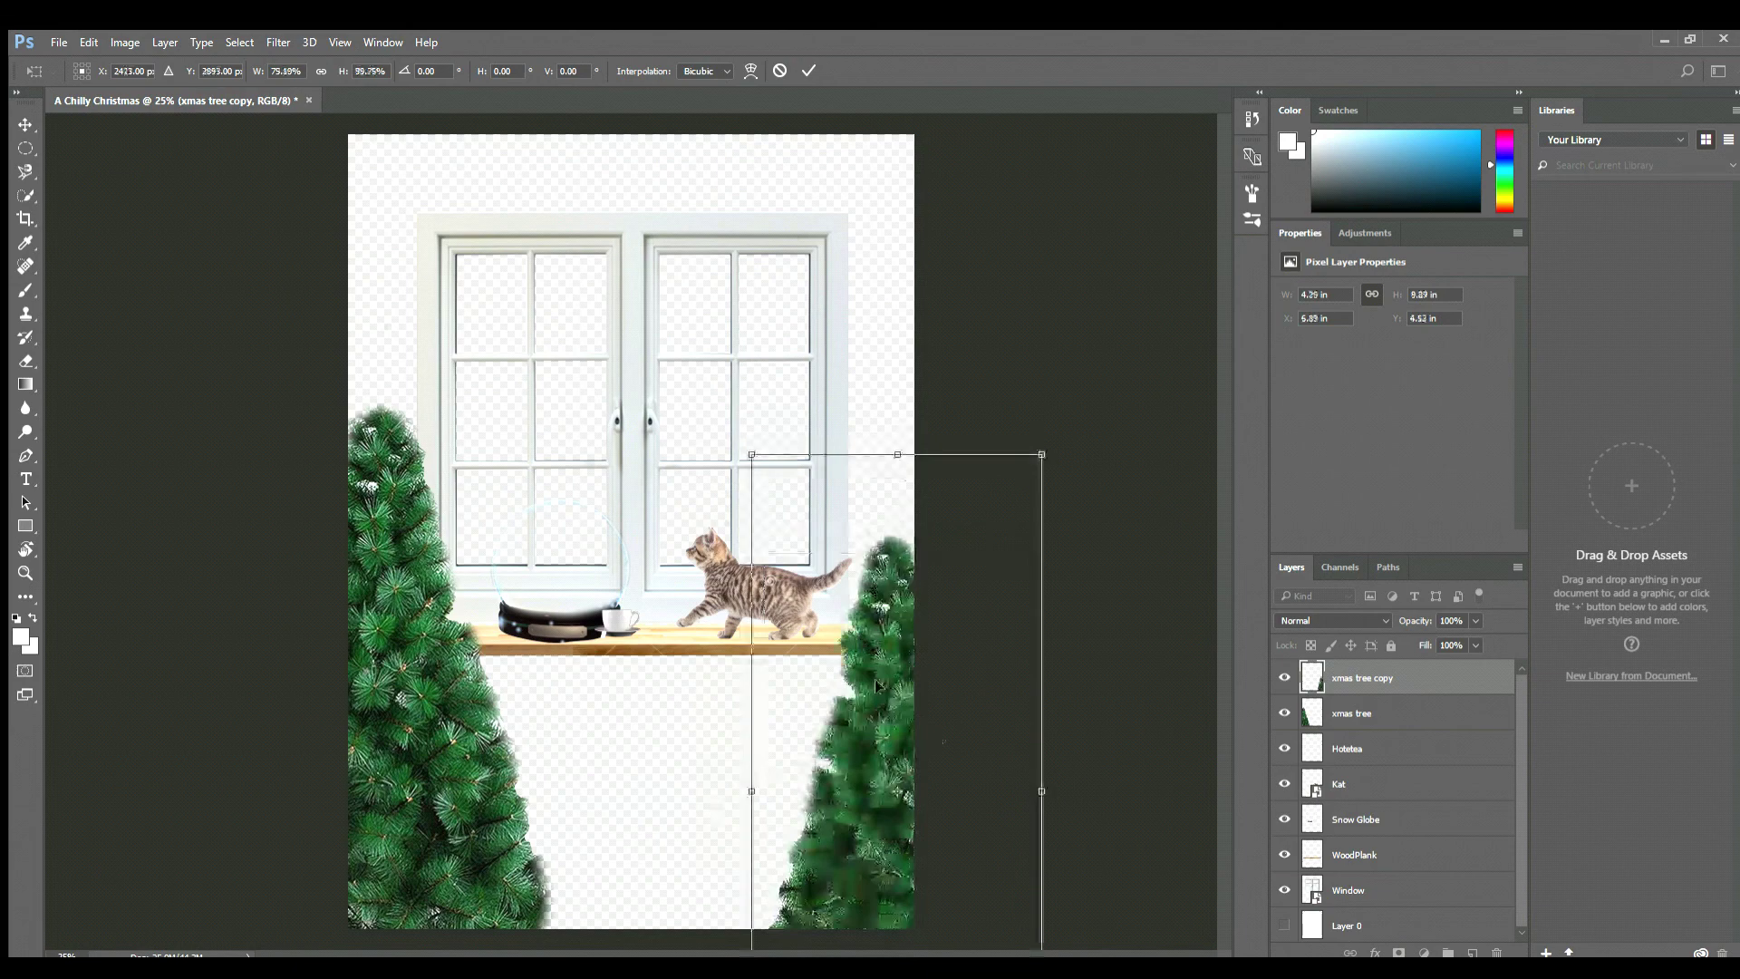
pyautogui.press('Return')
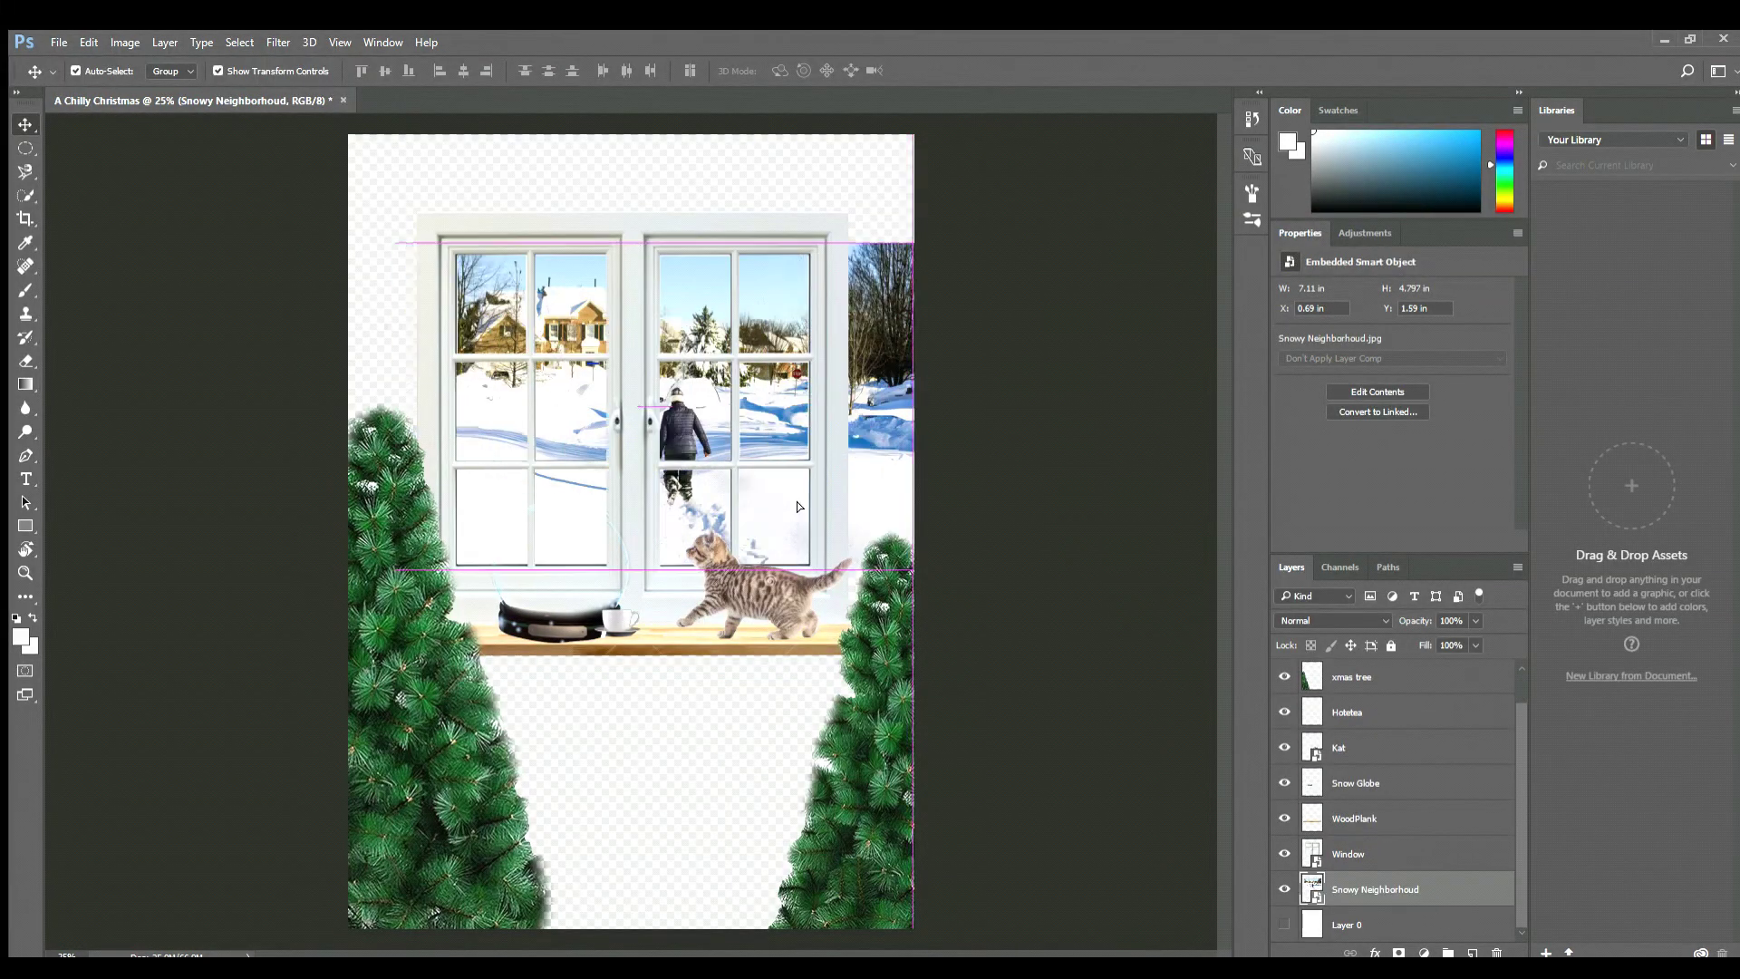
# - Position the snowy street behind the window and place the brick wall beside it
pyautogui.moveTo(797, 502); pyautogui.dragTo(807, 514)
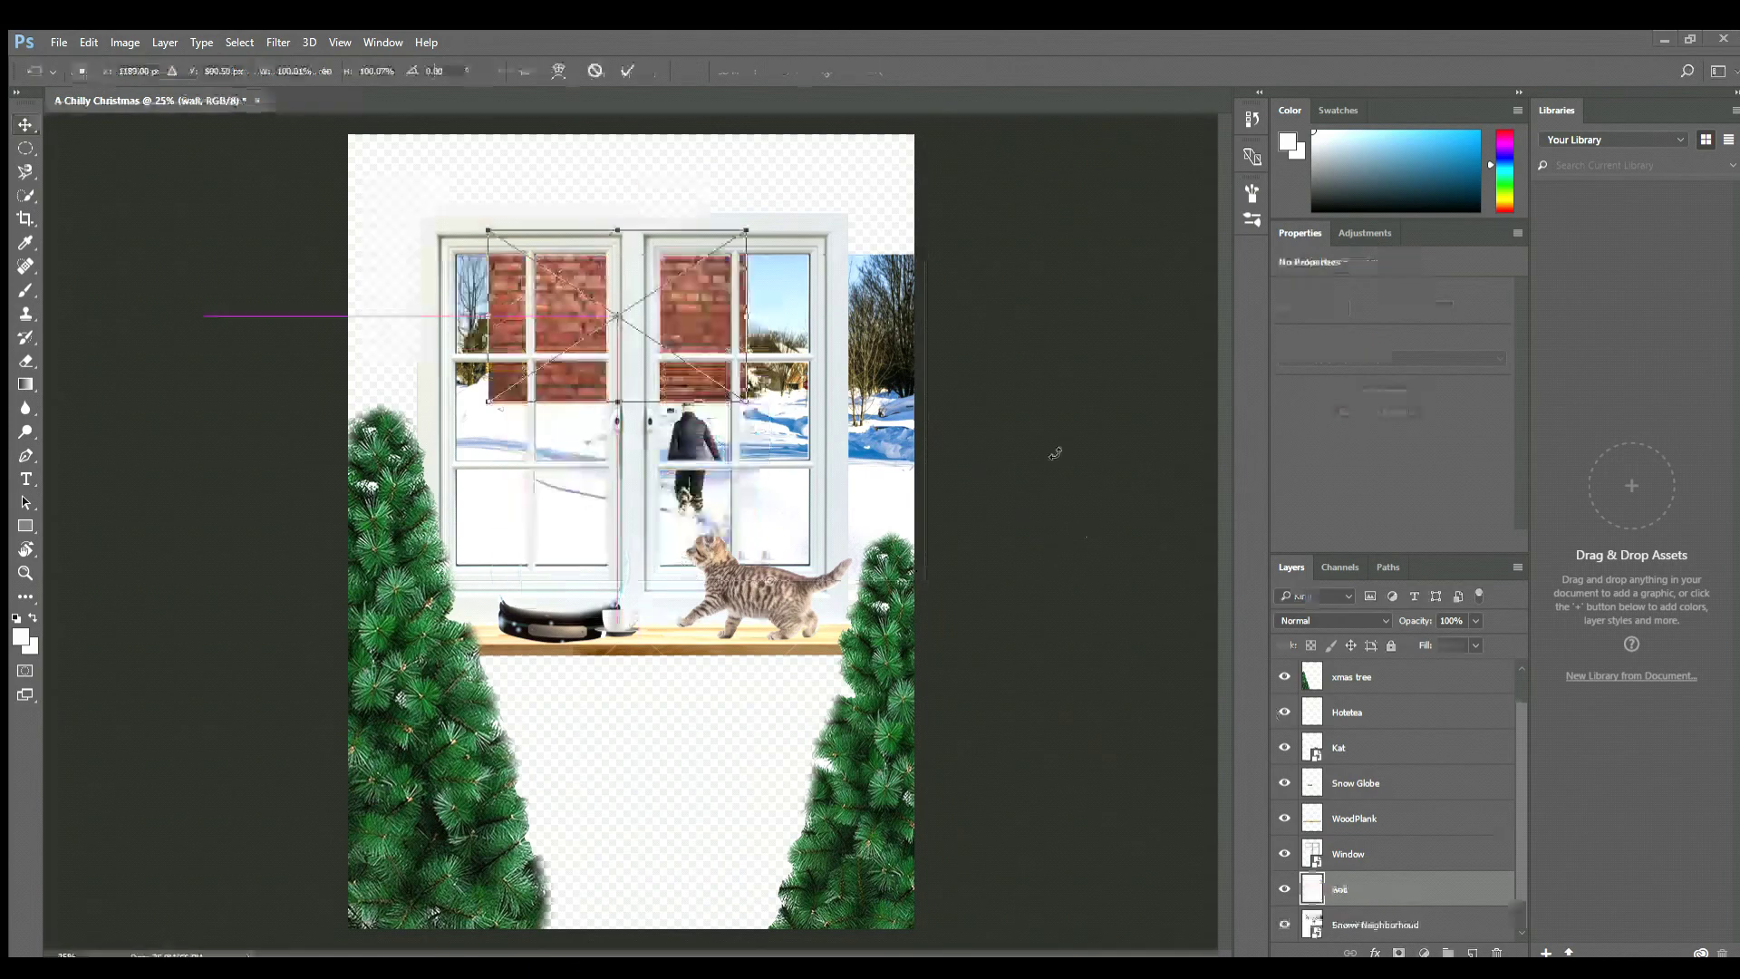
pyautogui.moveTo(642, 242); pyautogui.dragTo(996, 143)
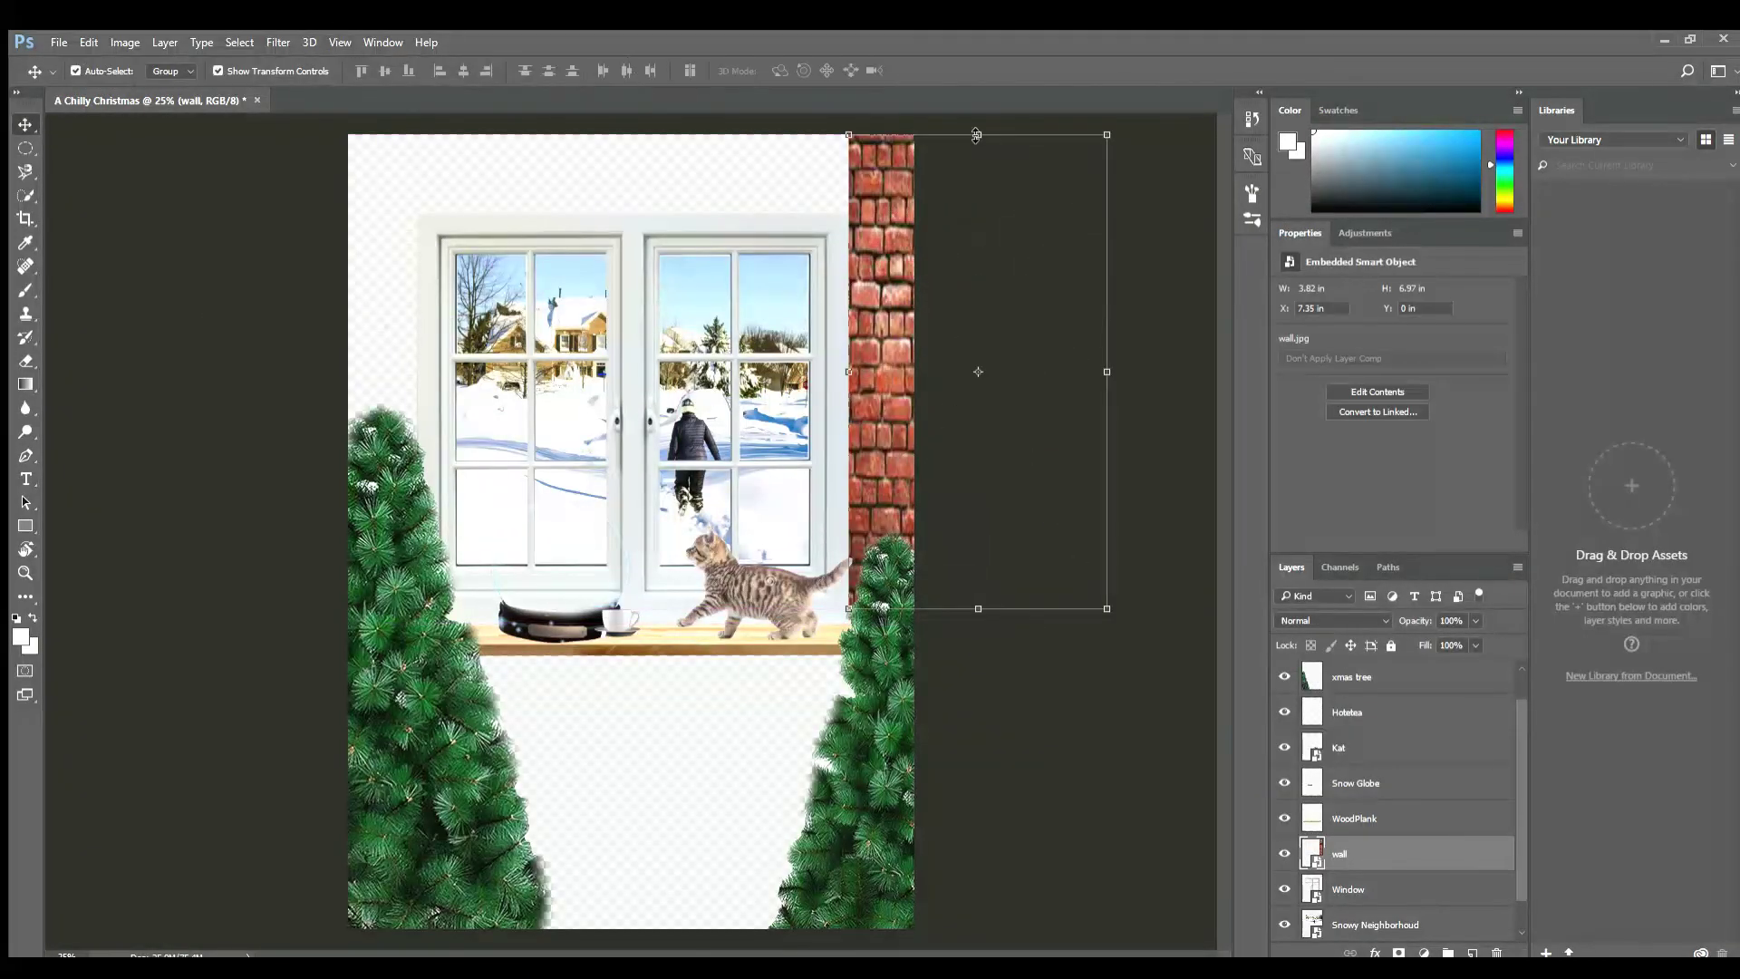
pyautogui.press('Return')
pyautogui.moveTo(861, 361); pyautogui.dragTo(861, 621)
pyautogui.hotkey('ctrl', 't')
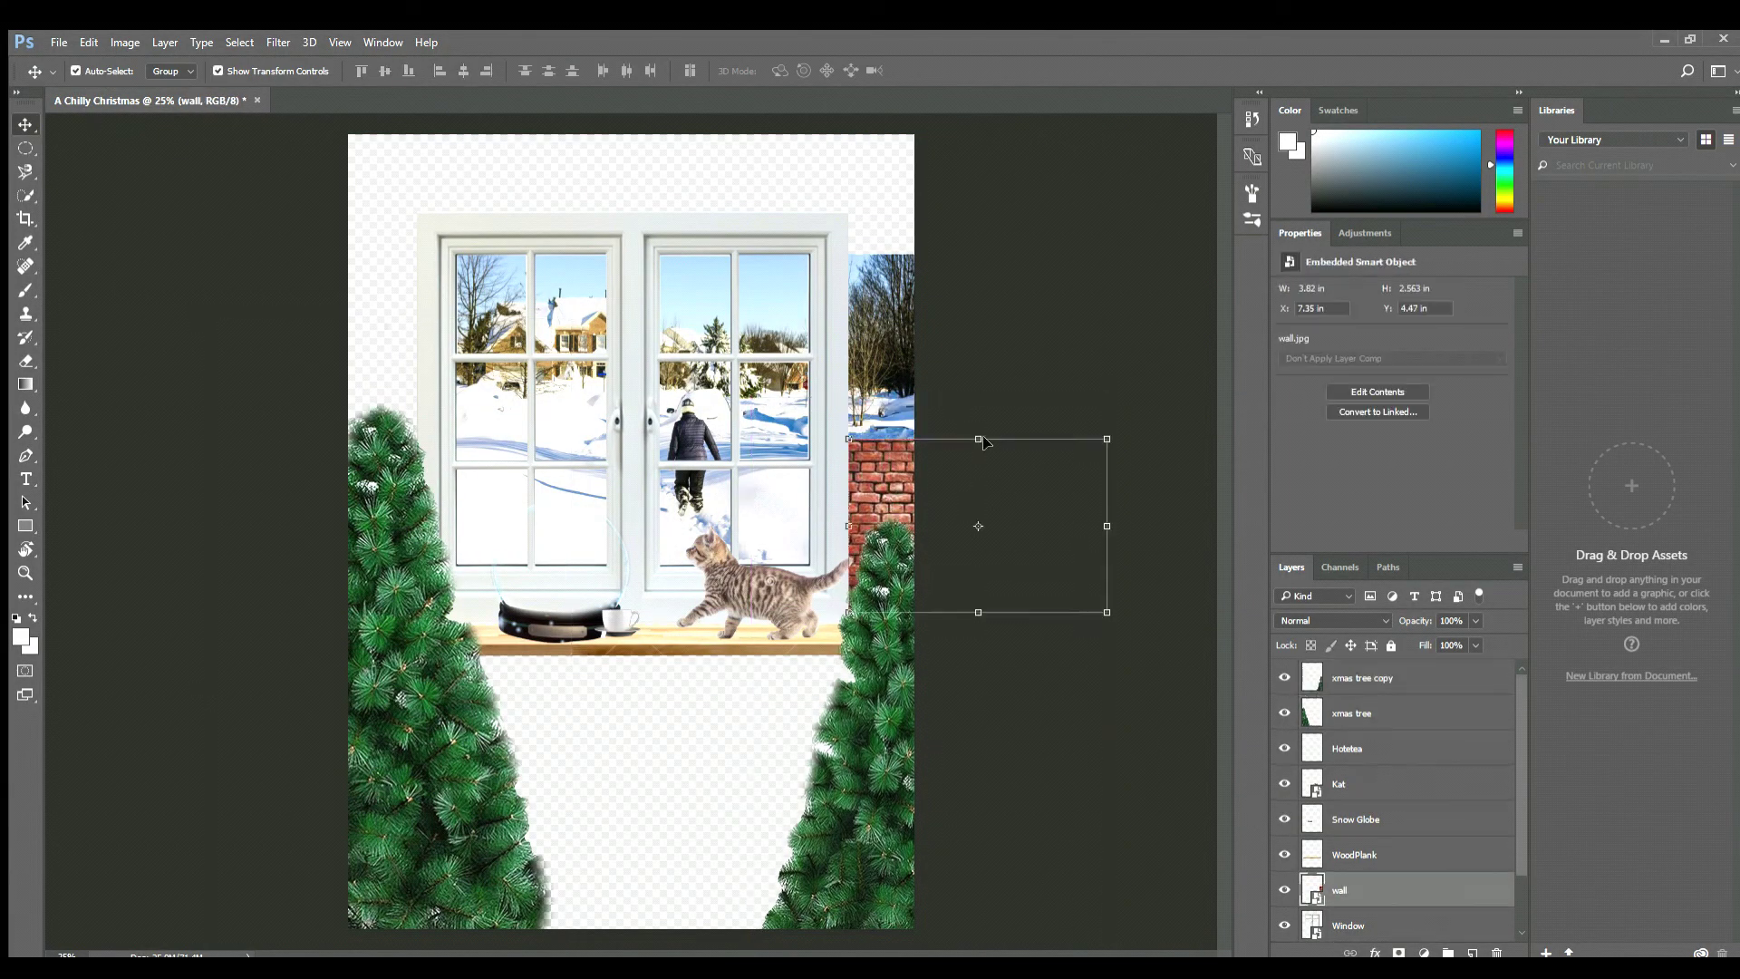
pyautogui.press('Return')
# - Duplicate the brick wall to fill the areas above the window and below the sill
pyautogui.hotkey('ctrl', 'j')
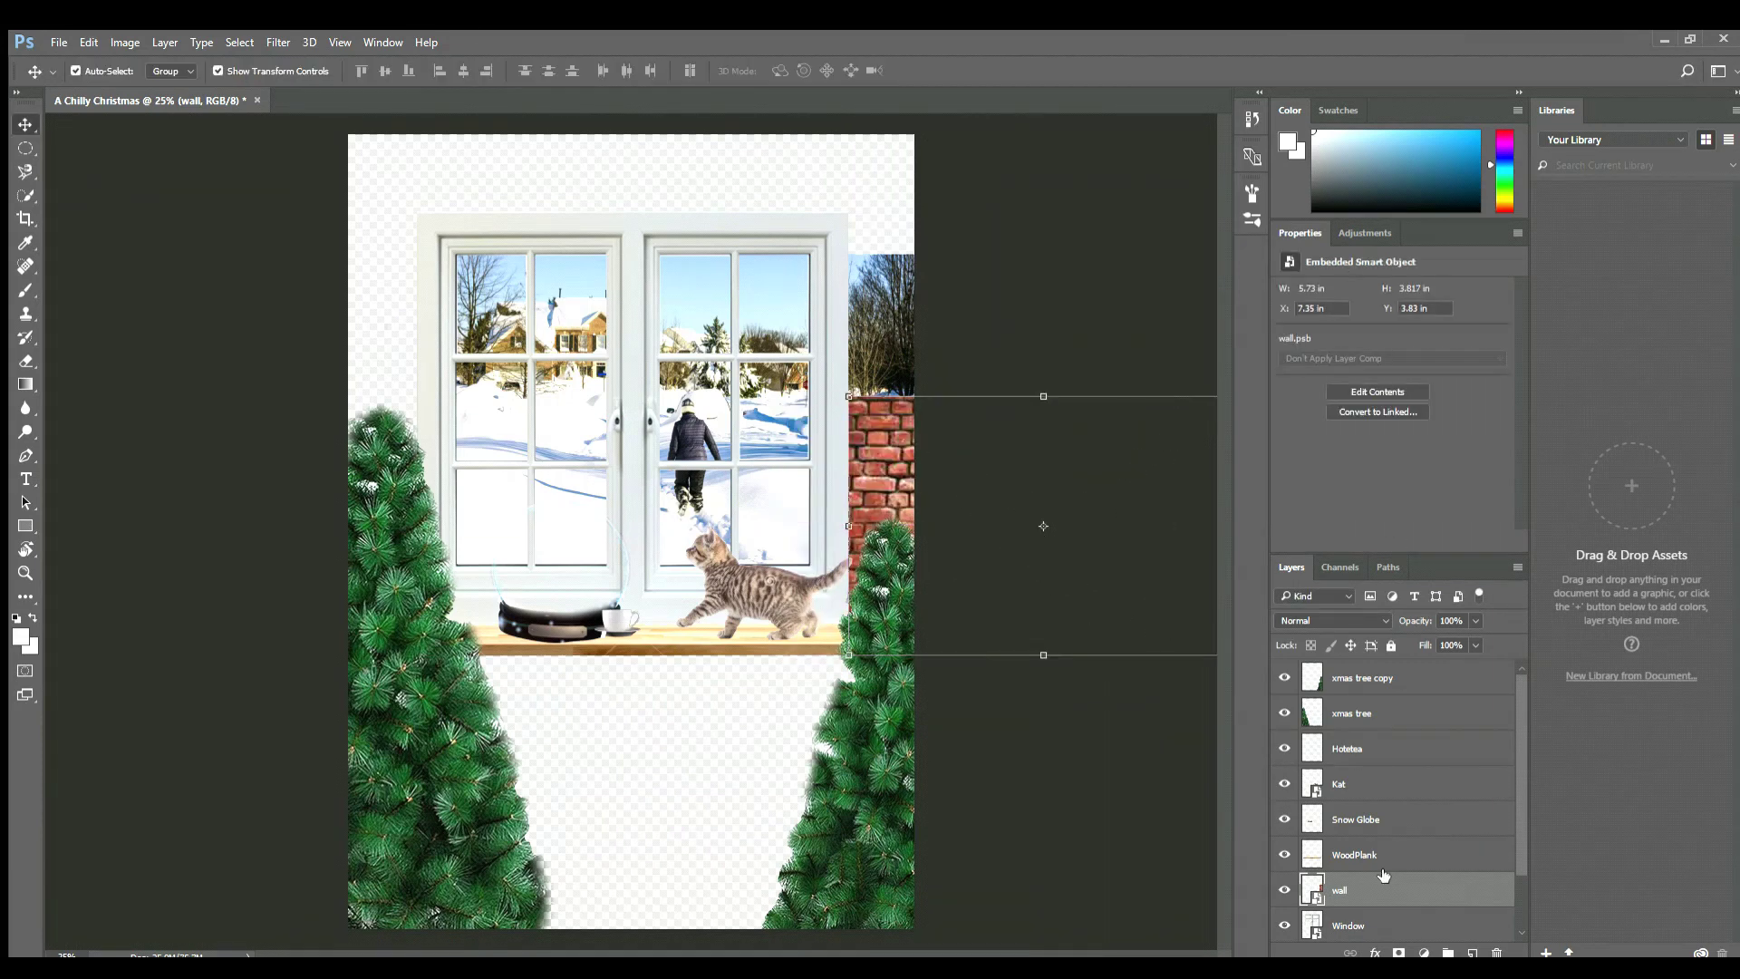
pyautogui.moveTo(1051, 469); pyautogui.dragTo(247, 438)
pyautogui.hotkey('ctrl', 't')
pyautogui.press('Return')
pyautogui.hotkey('ctrl', 'j')
pyautogui.click(1039, 322)
pyautogui.moveTo(1042, 689); pyautogui.dragTo(1055, 426)
pyautogui.moveTo(416, 161); pyautogui.dragTo(408, 161)
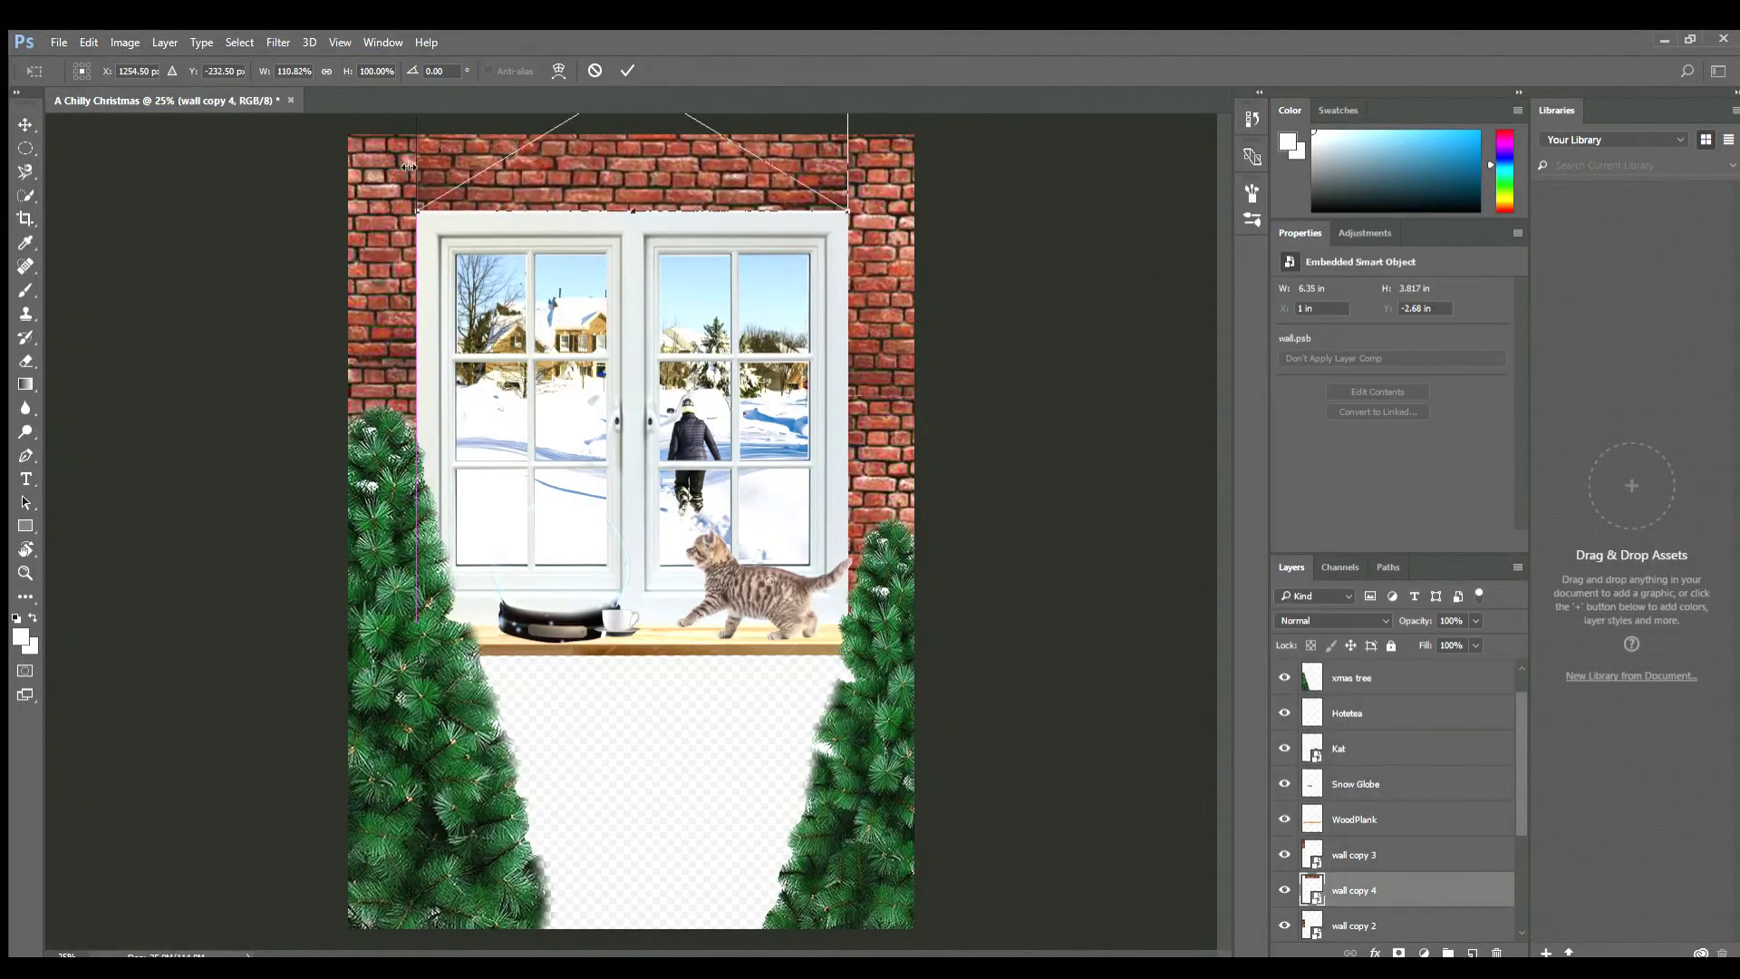
pyautogui.press('Return')
pyautogui.hotkey('ctrl', 'j')
pyautogui.moveTo(634, 172); pyautogui.dragTo(666, 788)
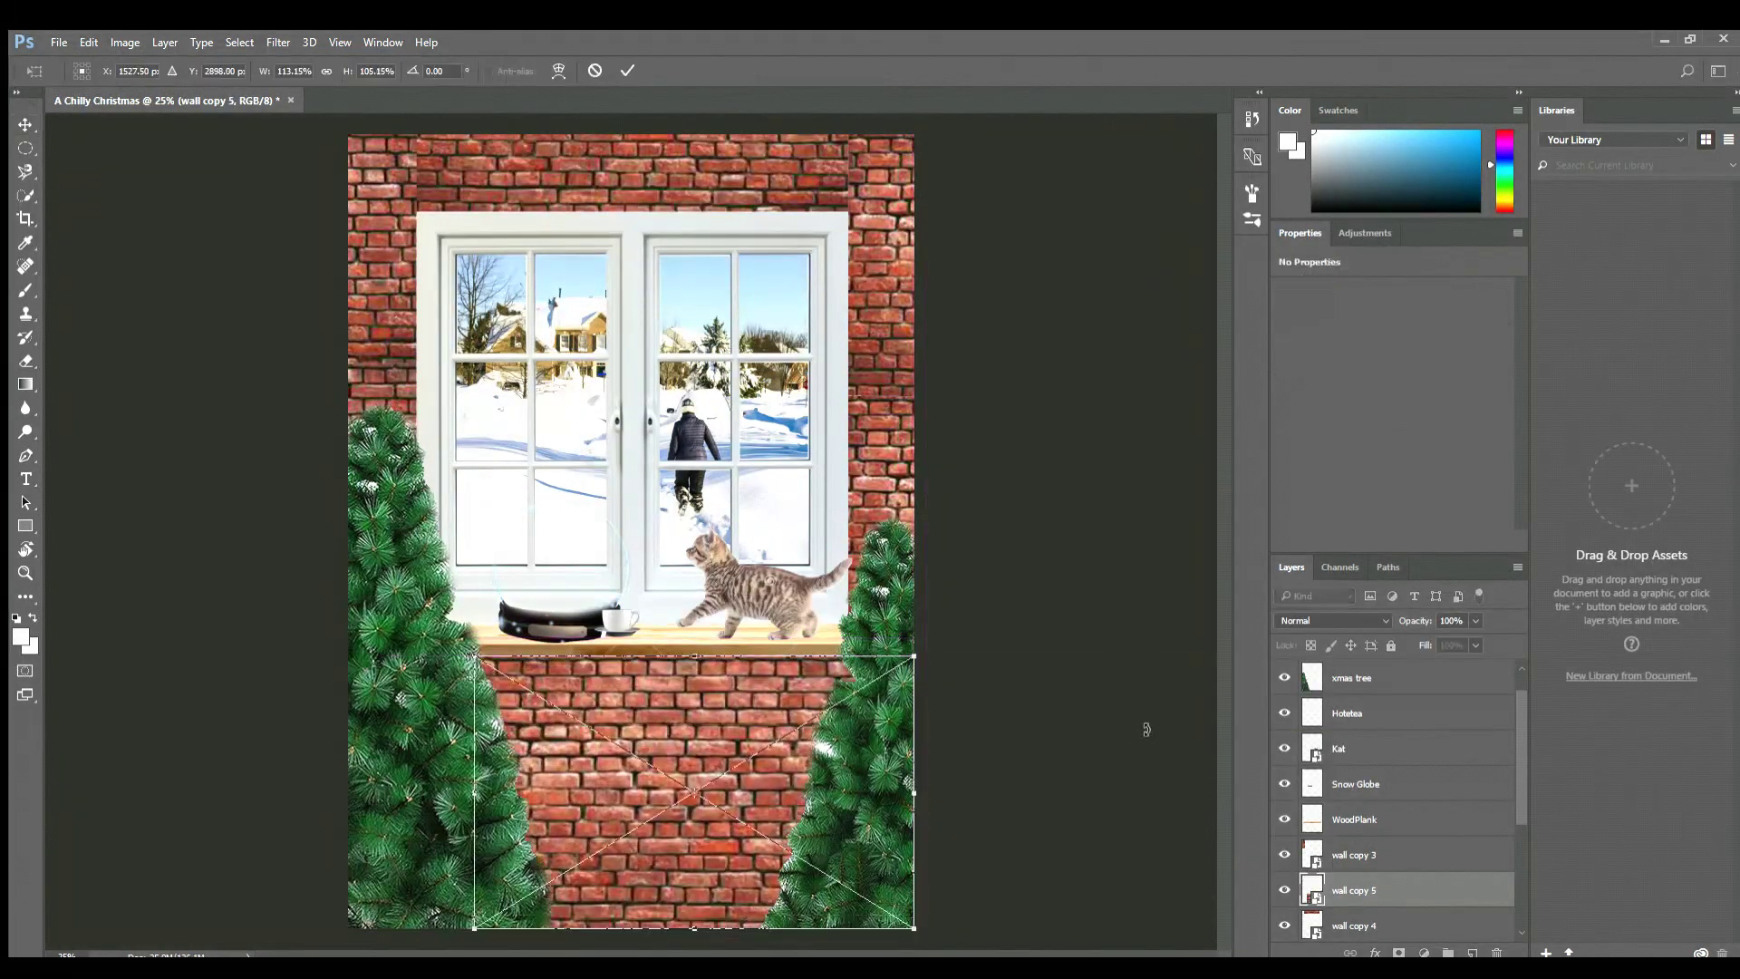
pyautogui.click(1118, 671)
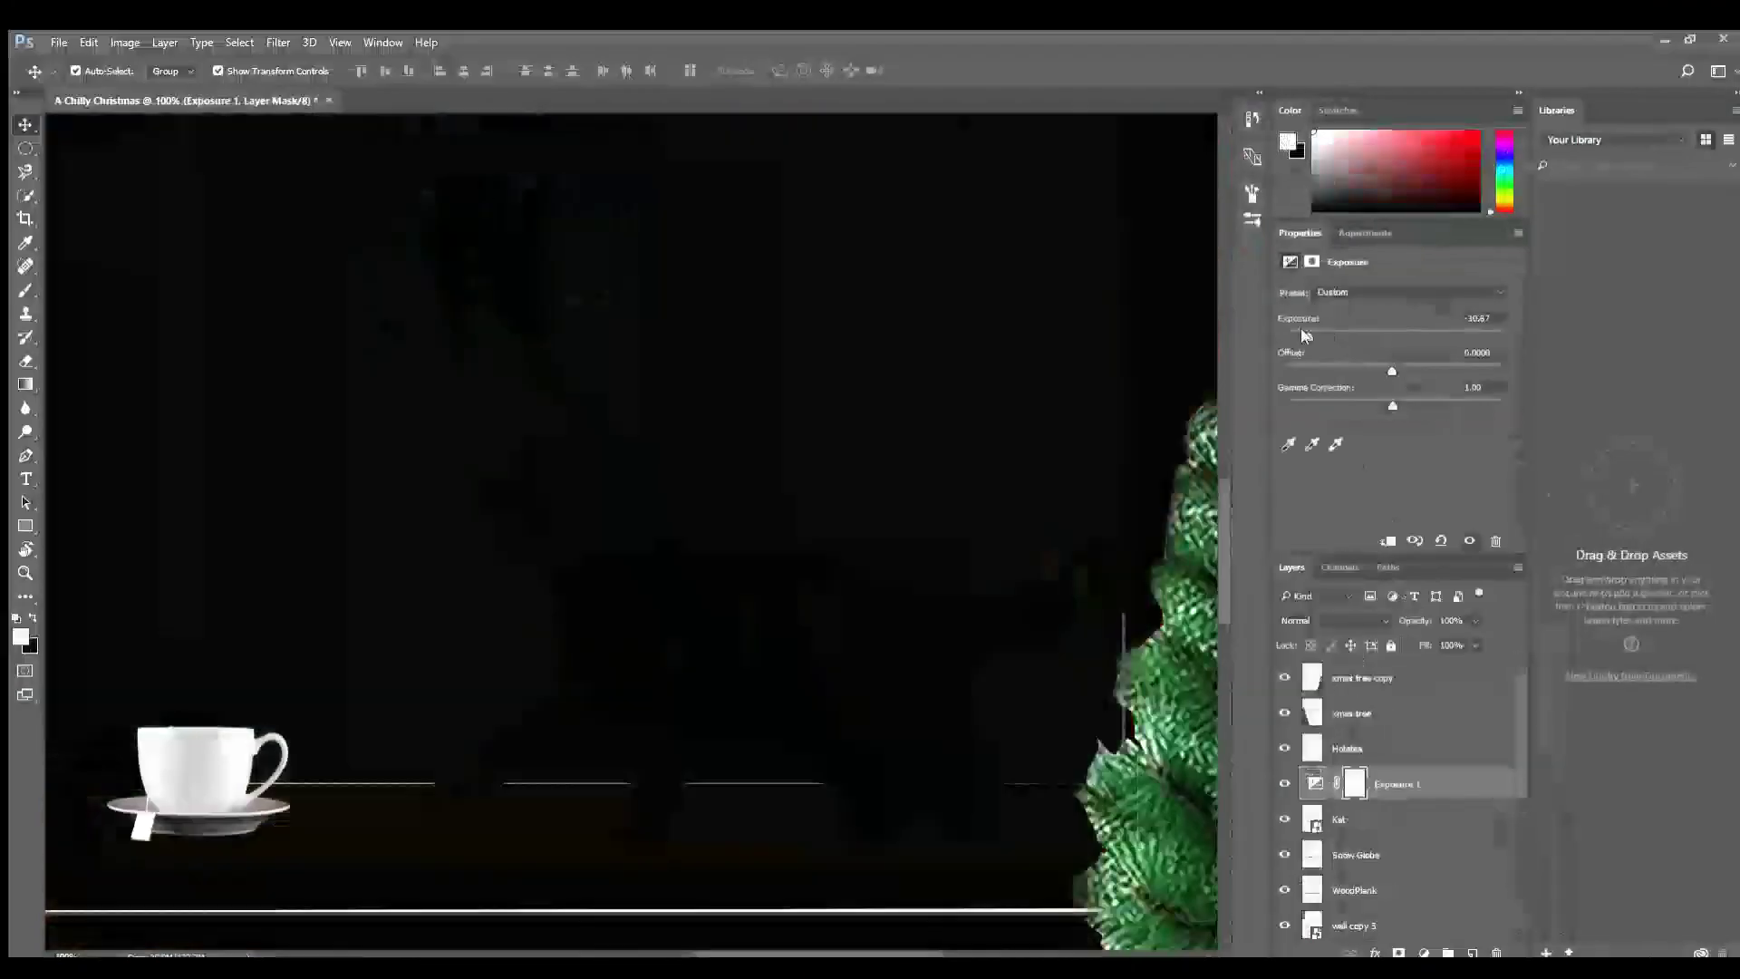
# - Add an inverted, clipped Exposure layer and paint darkness onto the kitten's belly and legs
pyautogui.hotkey('alt', 'ctrl', 'g')
pyautogui.hotkey('ctrl', 'i')
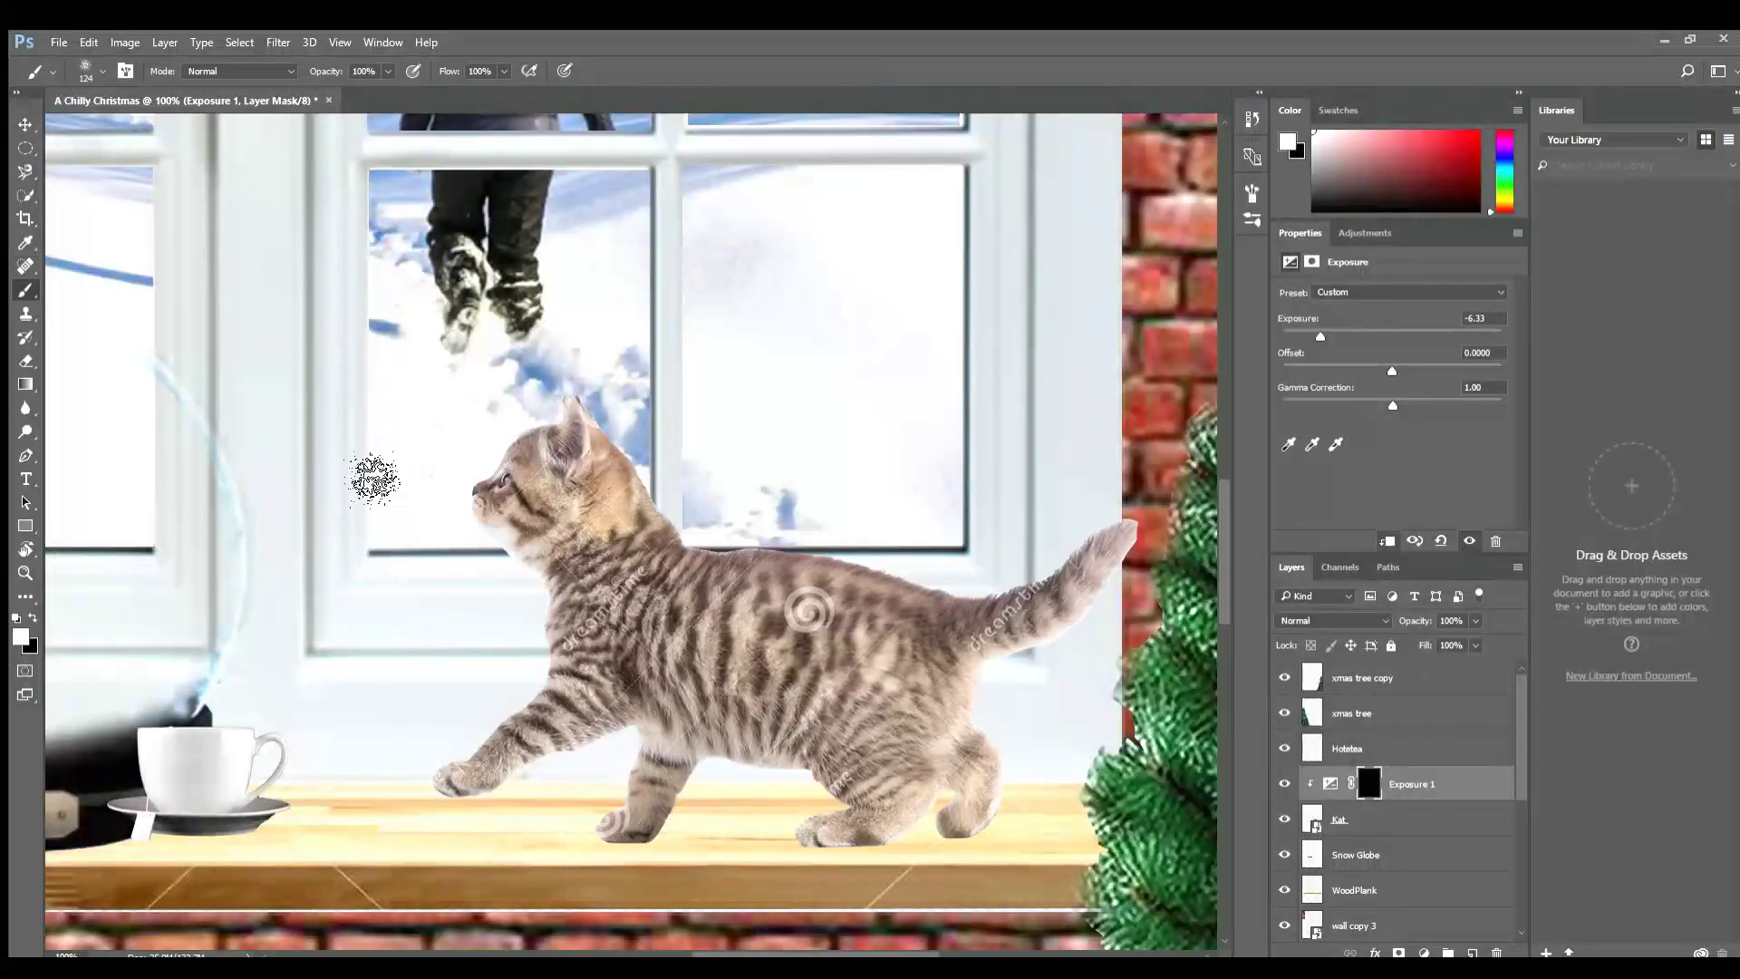
pyautogui.moveTo(777, 798)
pyautogui.mouseDown()
pyautogui.moveTo(983, 798)
pyautogui.moveTo(489, 770)
pyautogui.mouseUp()
pyautogui.press('[')
pyautogui.press('[')
pyautogui.press('[')
pyautogui.press('[')
pyautogui.moveTo(634, 743)
pyautogui.mouseDown()
pyautogui.moveTo(903, 848)
pyautogui.moveTo(926, 793)
pyautogui.mouseUp()
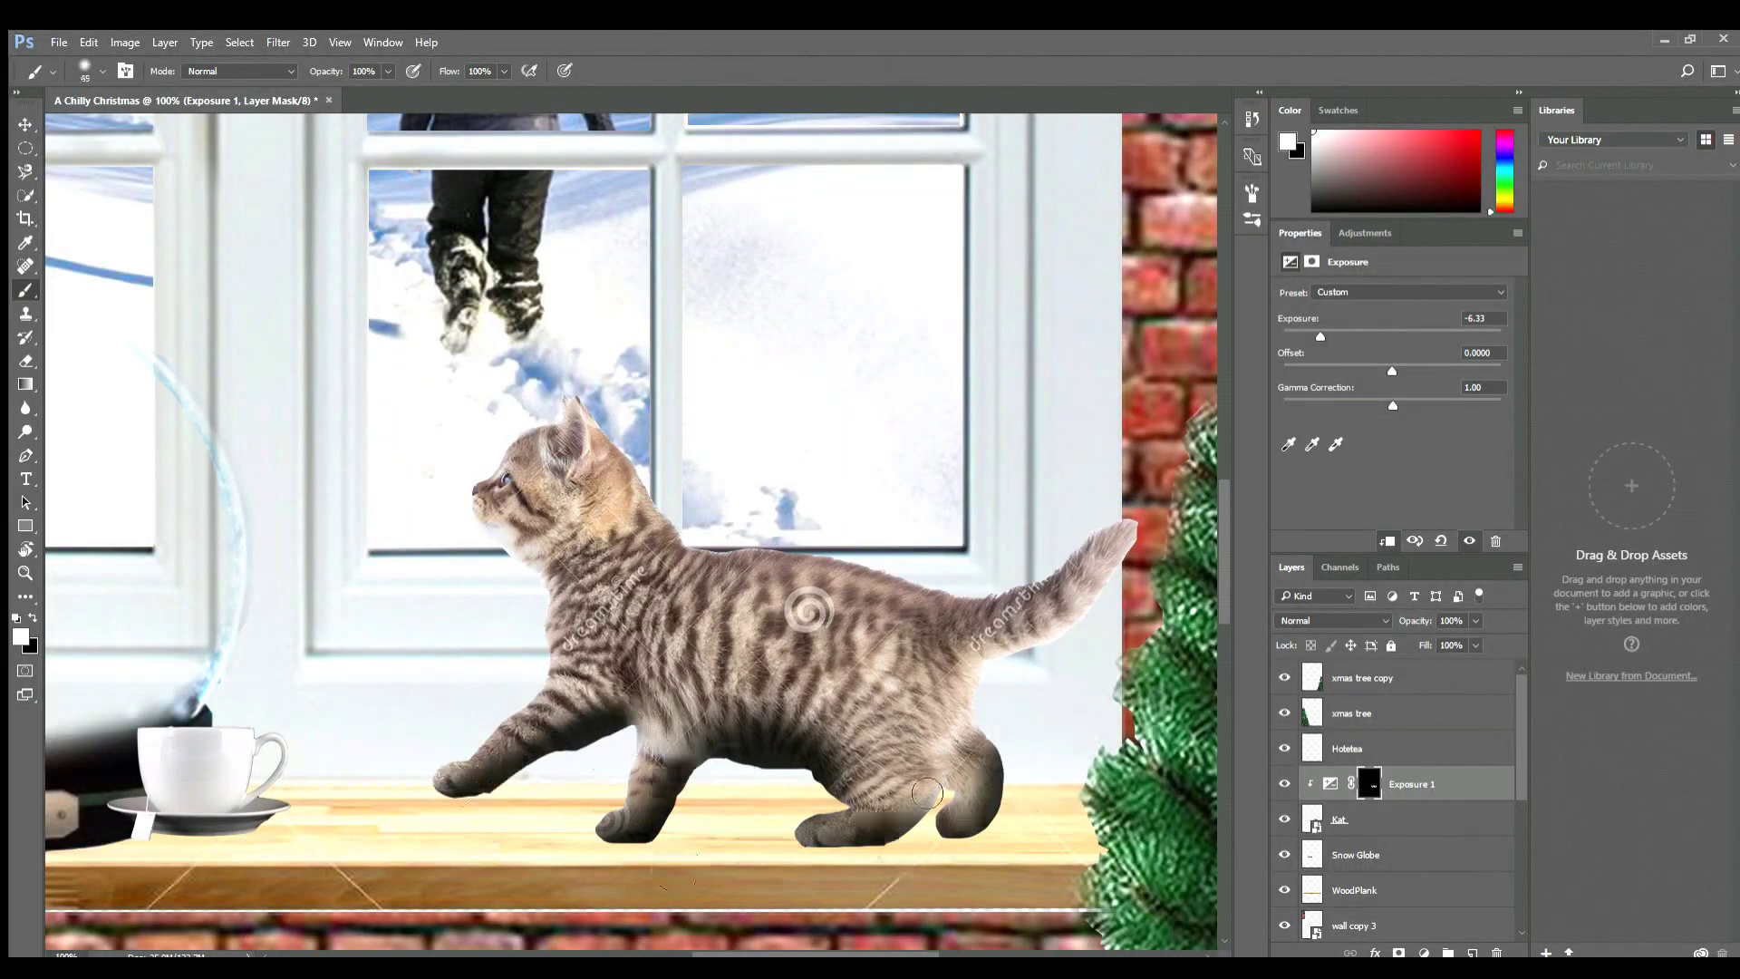
pyautogui.moveTo(1049, 868)
pyautogui.mouseDown()
pyautogui.moveTo(1009, 698)
pyautogui.moveTo(777, 466)
pyautogui.mouseUp()
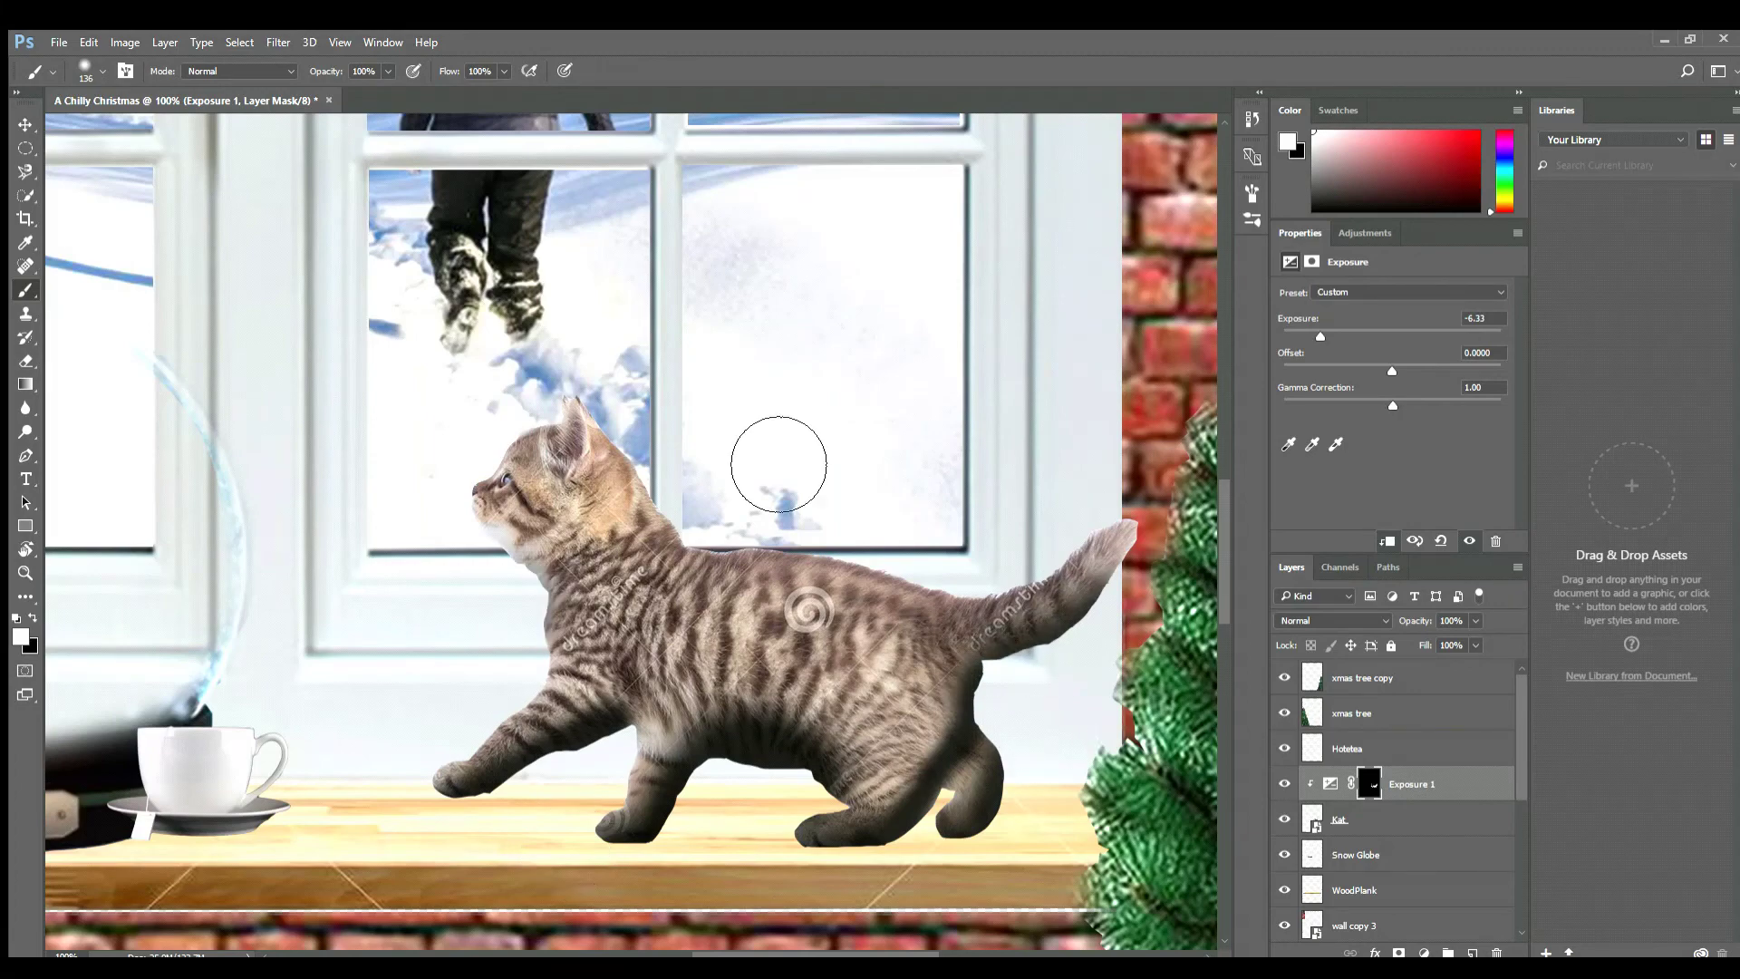
pyautogui.hotkey('ctrl', '0')
pyautogui.hotkey('ctrl', '+')
pyautogui.hotkey('ctrl', '+')
pyautogui.hotkey('ctrl', '+')
pyautogui.hotkey('ctrl', '+')
pyautogui.hotkey('ctrl', '+')
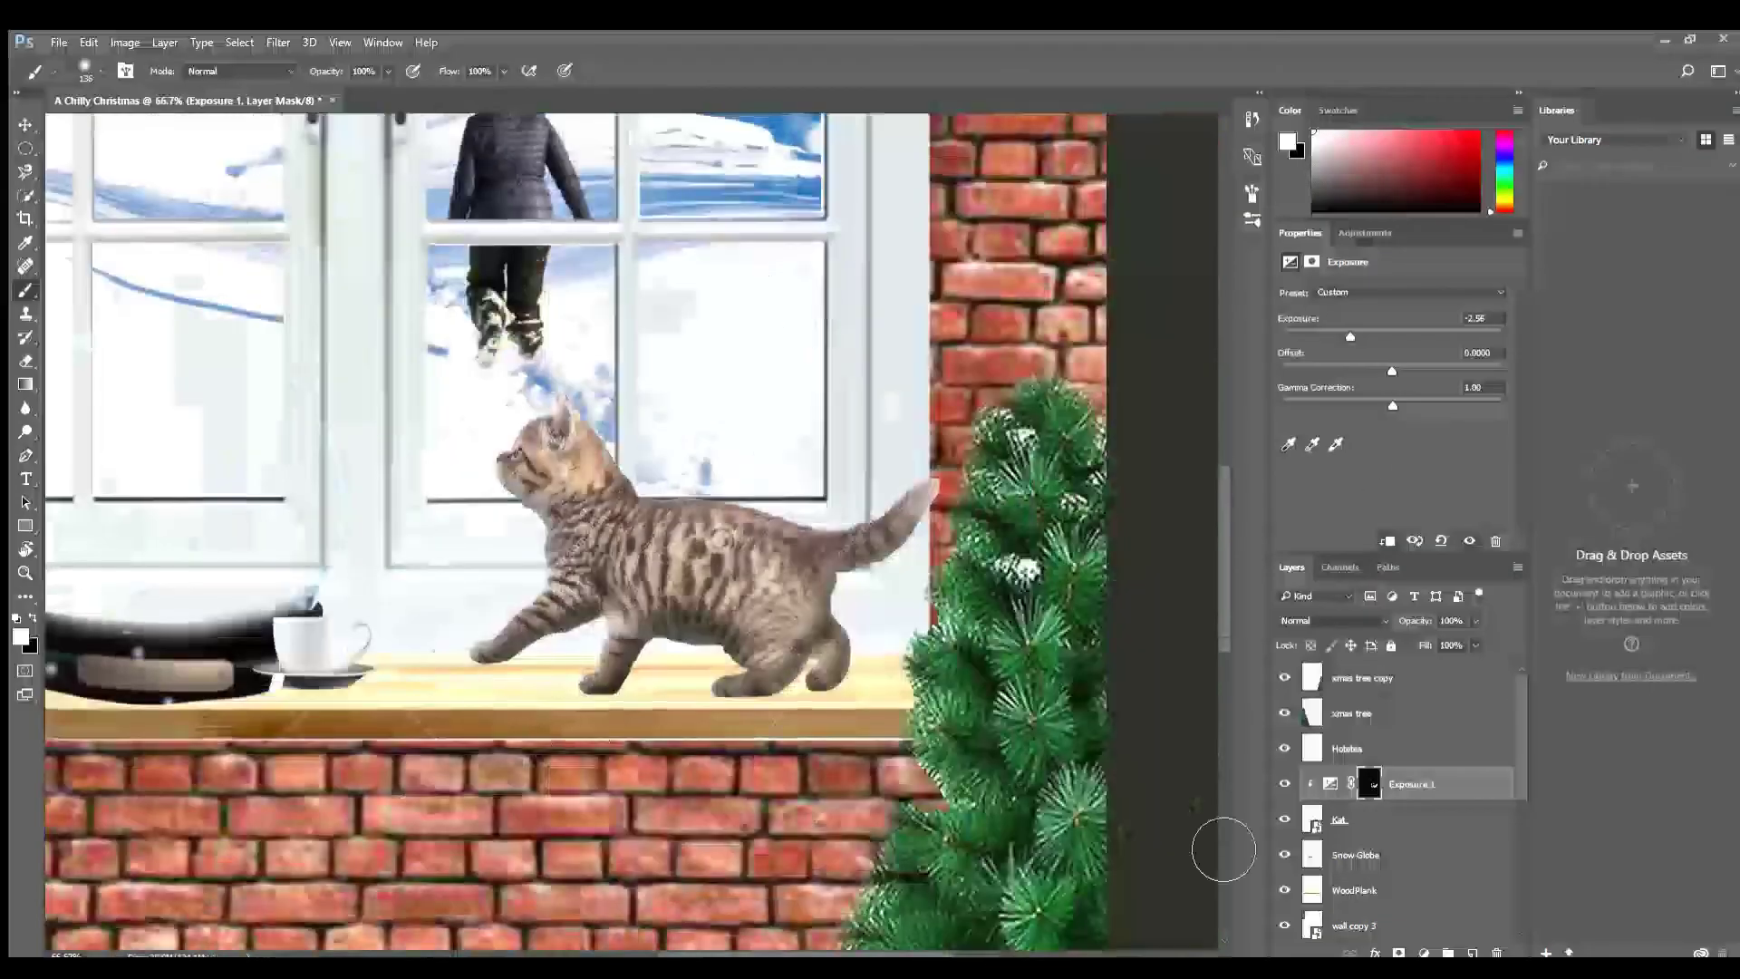
# - Invert the sill Exposure mask and brush soft shadows under the kitten's paws
pyautogui.hotkey('ctrl', 'i')
pyautogui.press('b')
pyautogui.hotkey('ctrl', '+')
pyautogui.hotkey('ctrl', '+')
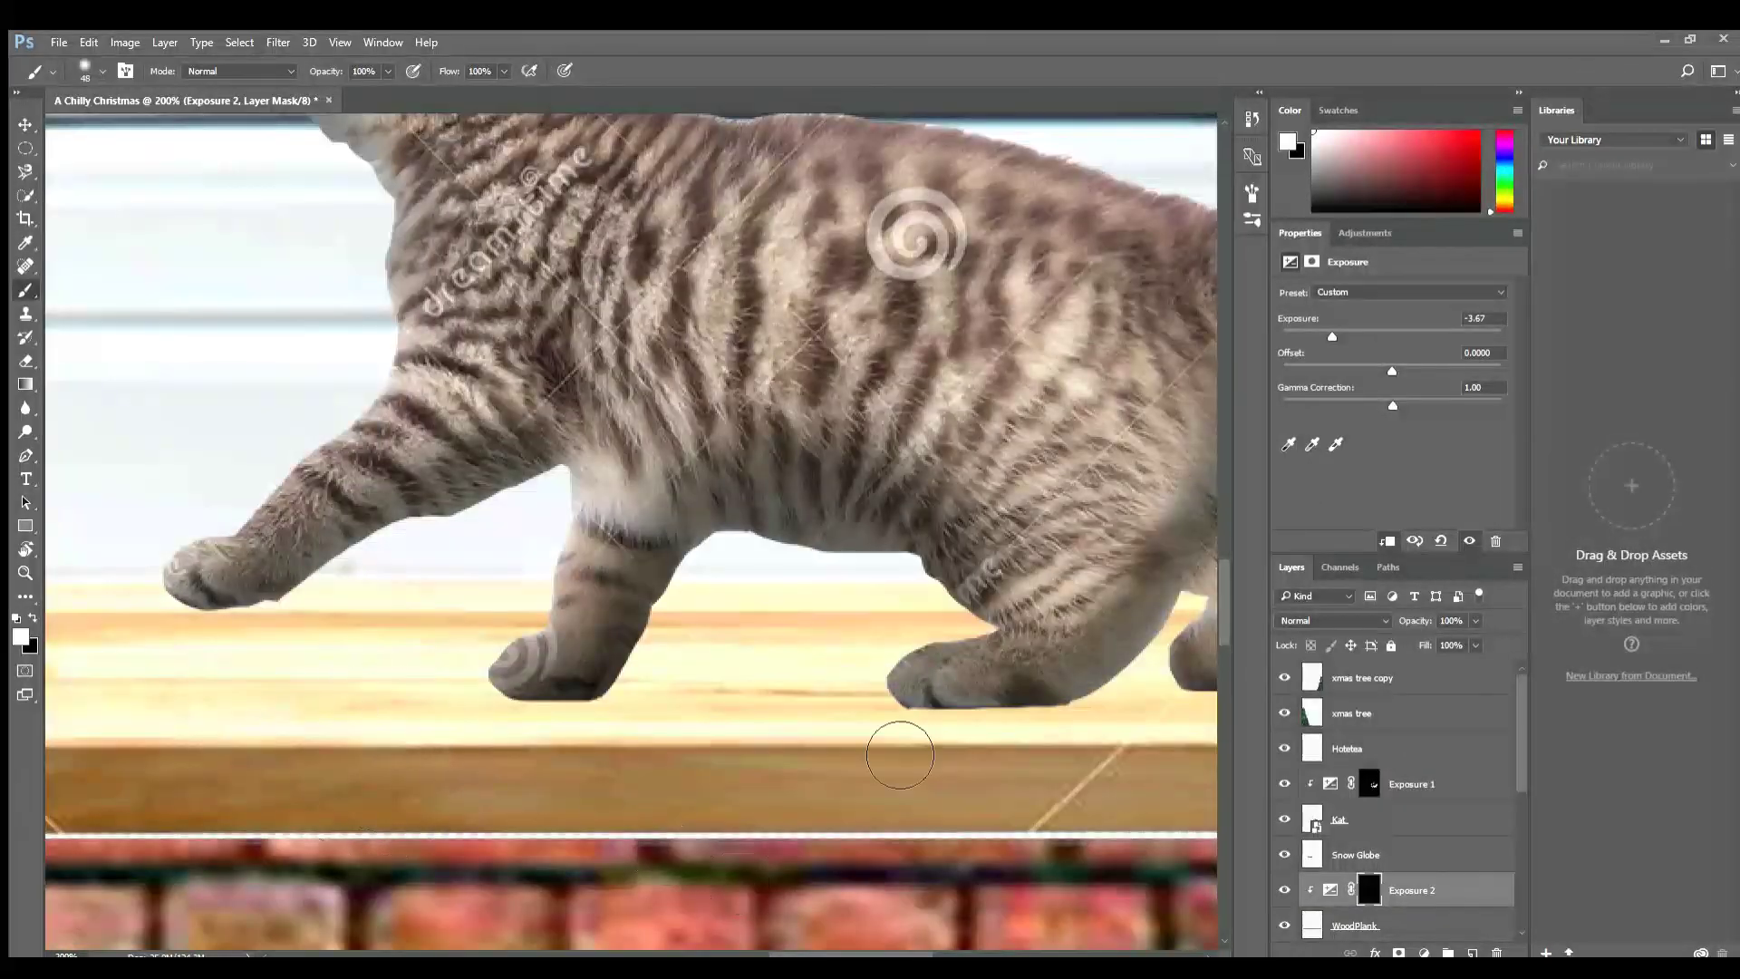
pyautogui.moveTo(610, 724); pyautogui.dragTo(988, 716)
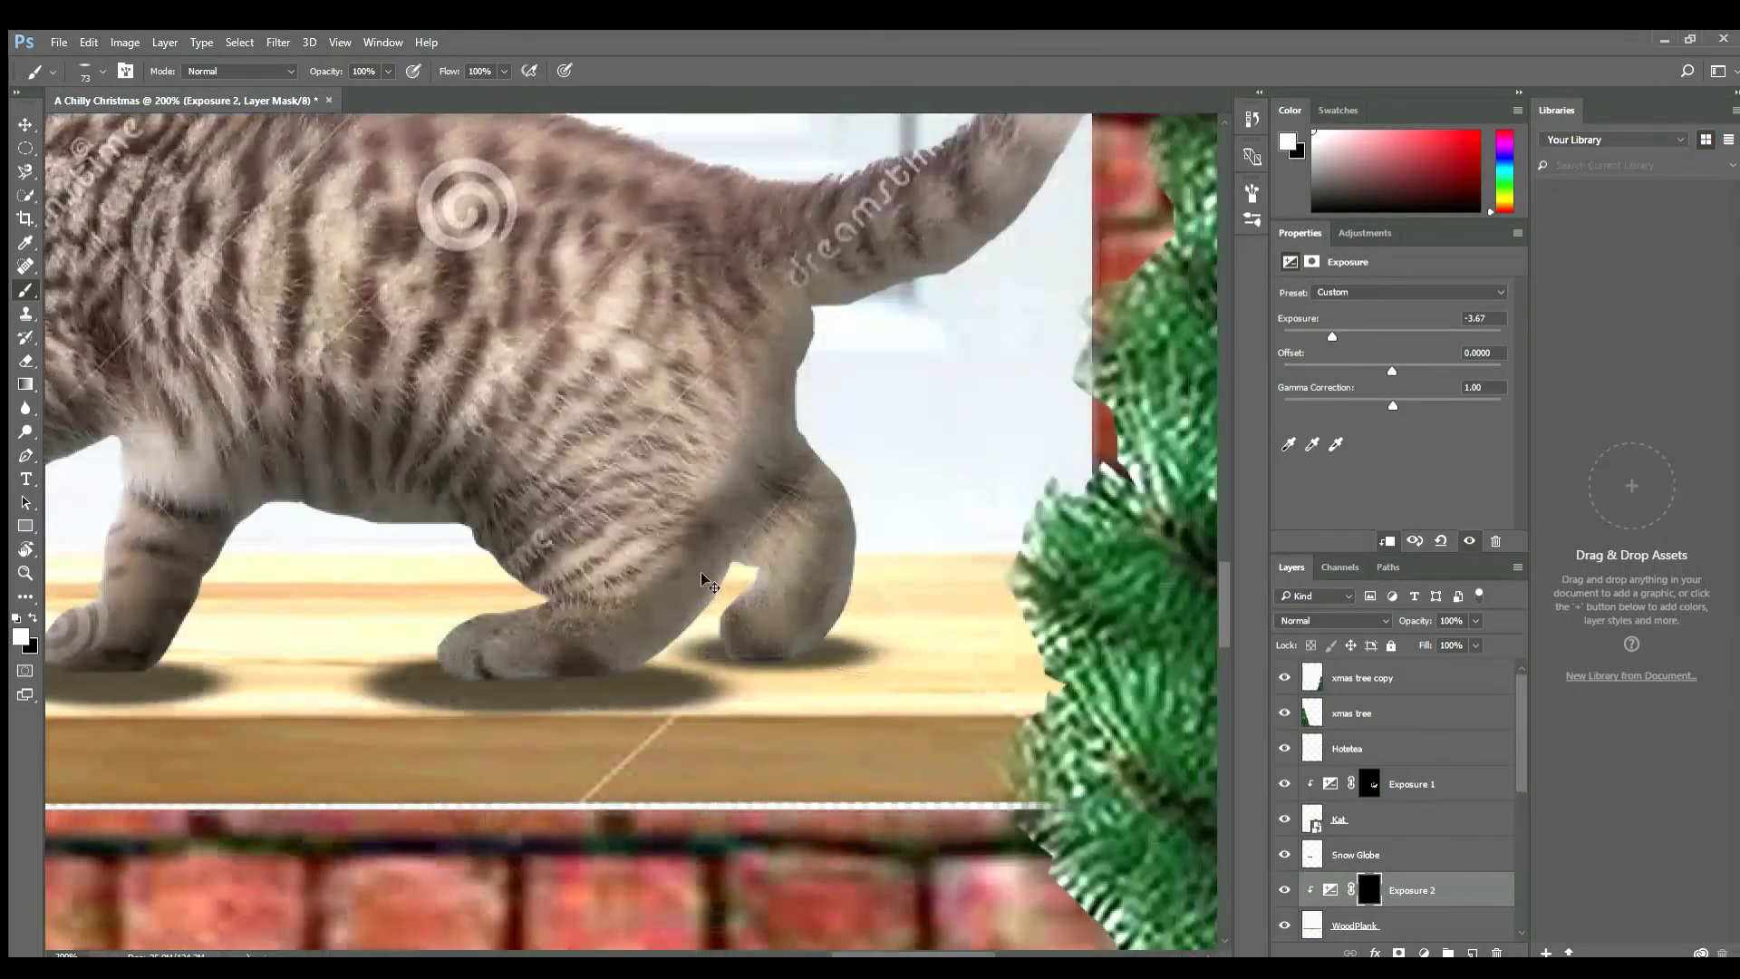
pyautogui.moveTo(99, 635); pyautogui.dragTo(226, 635)
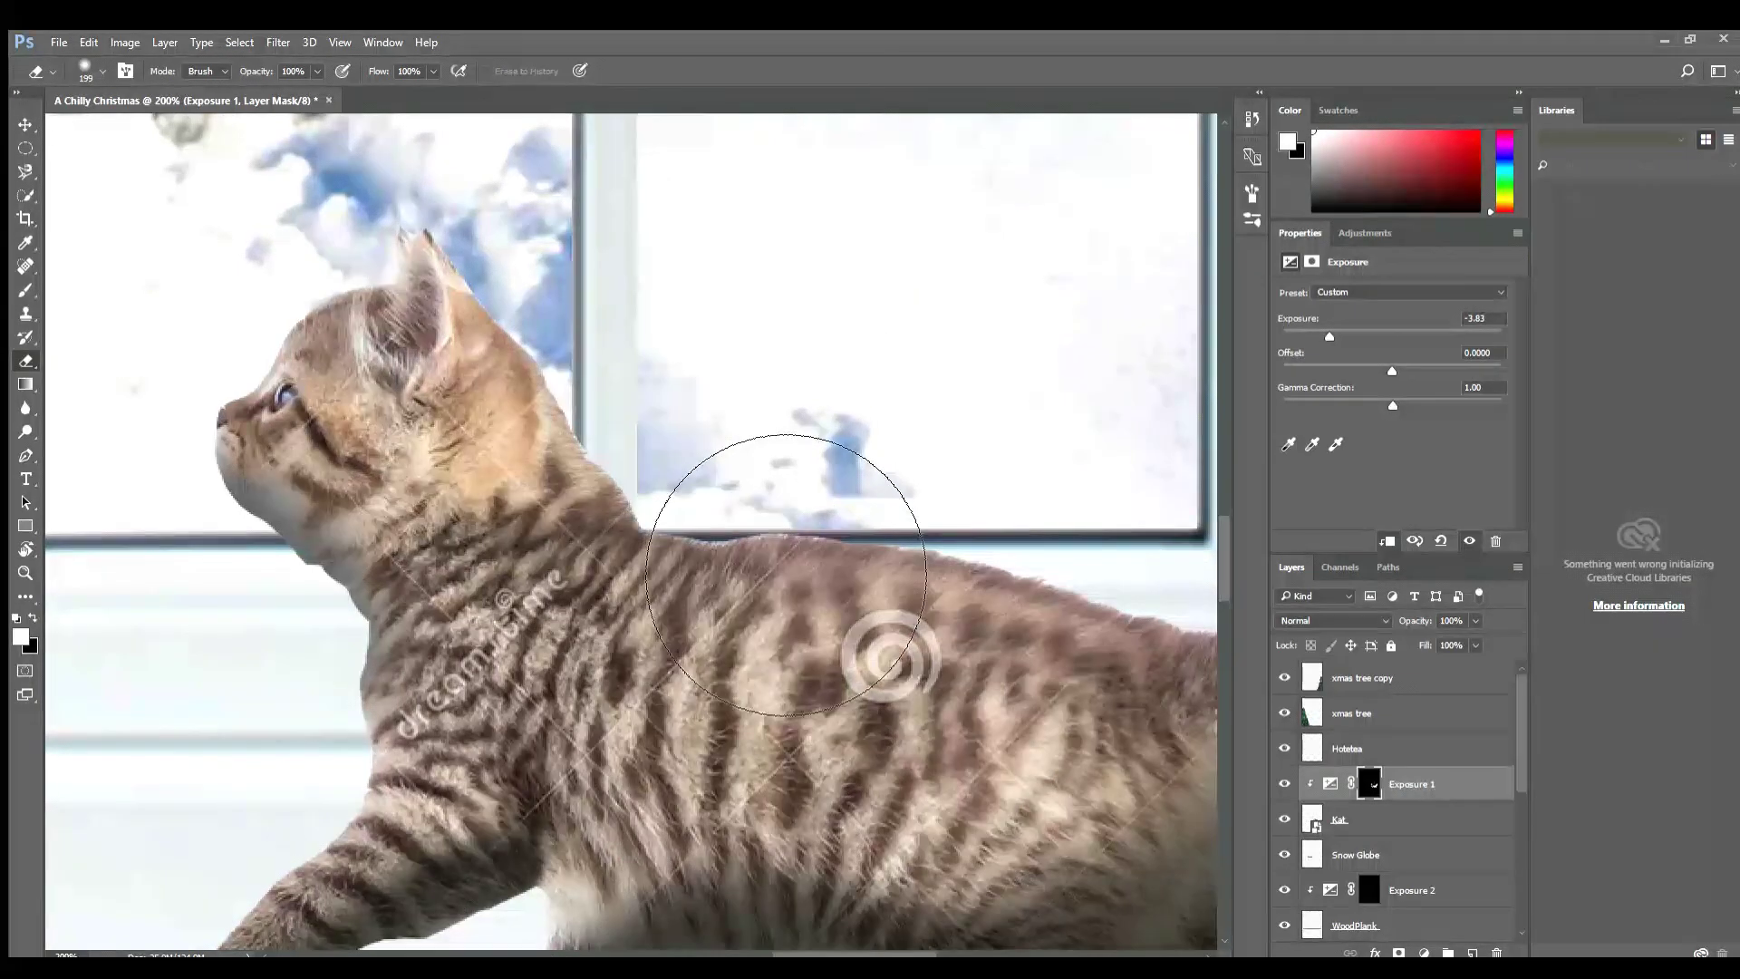
pyautogui.hotkey('ctrl', '-')
pyautogui.hotkey('ctrl', '-')
pyautogui.hotkey('ctrl', '-')
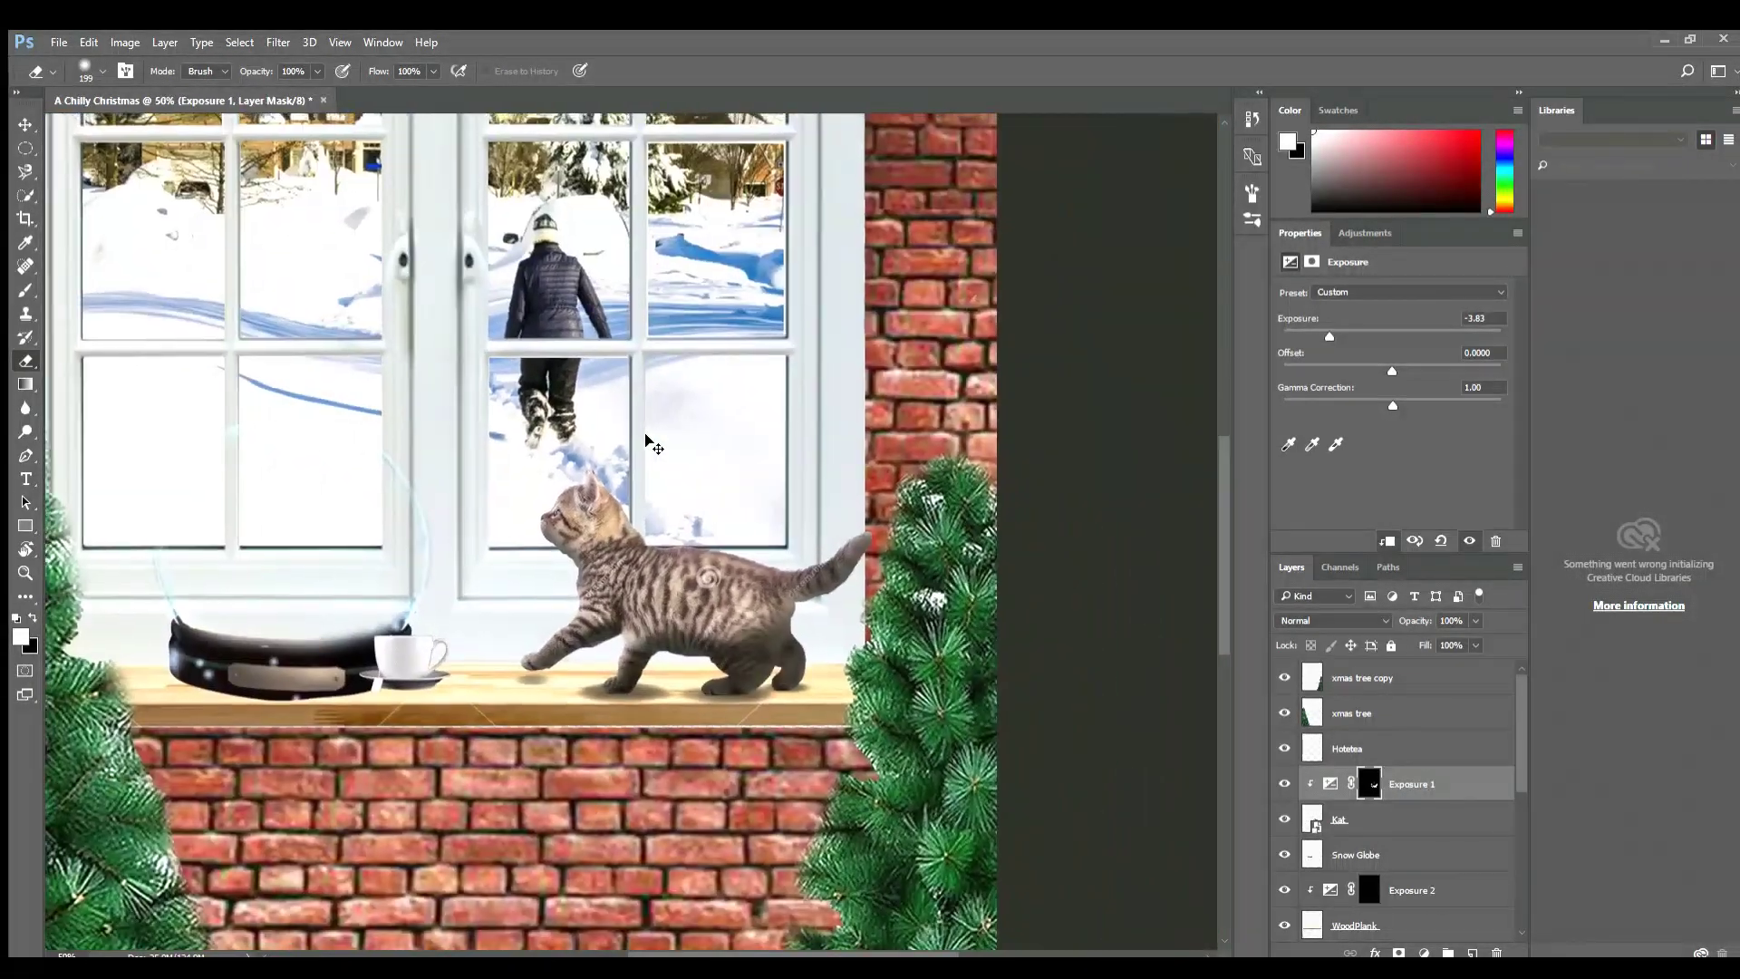
pyautogui.hotkey('ctrl', '-')
pyautogui.hotkey('ctrl', '-')
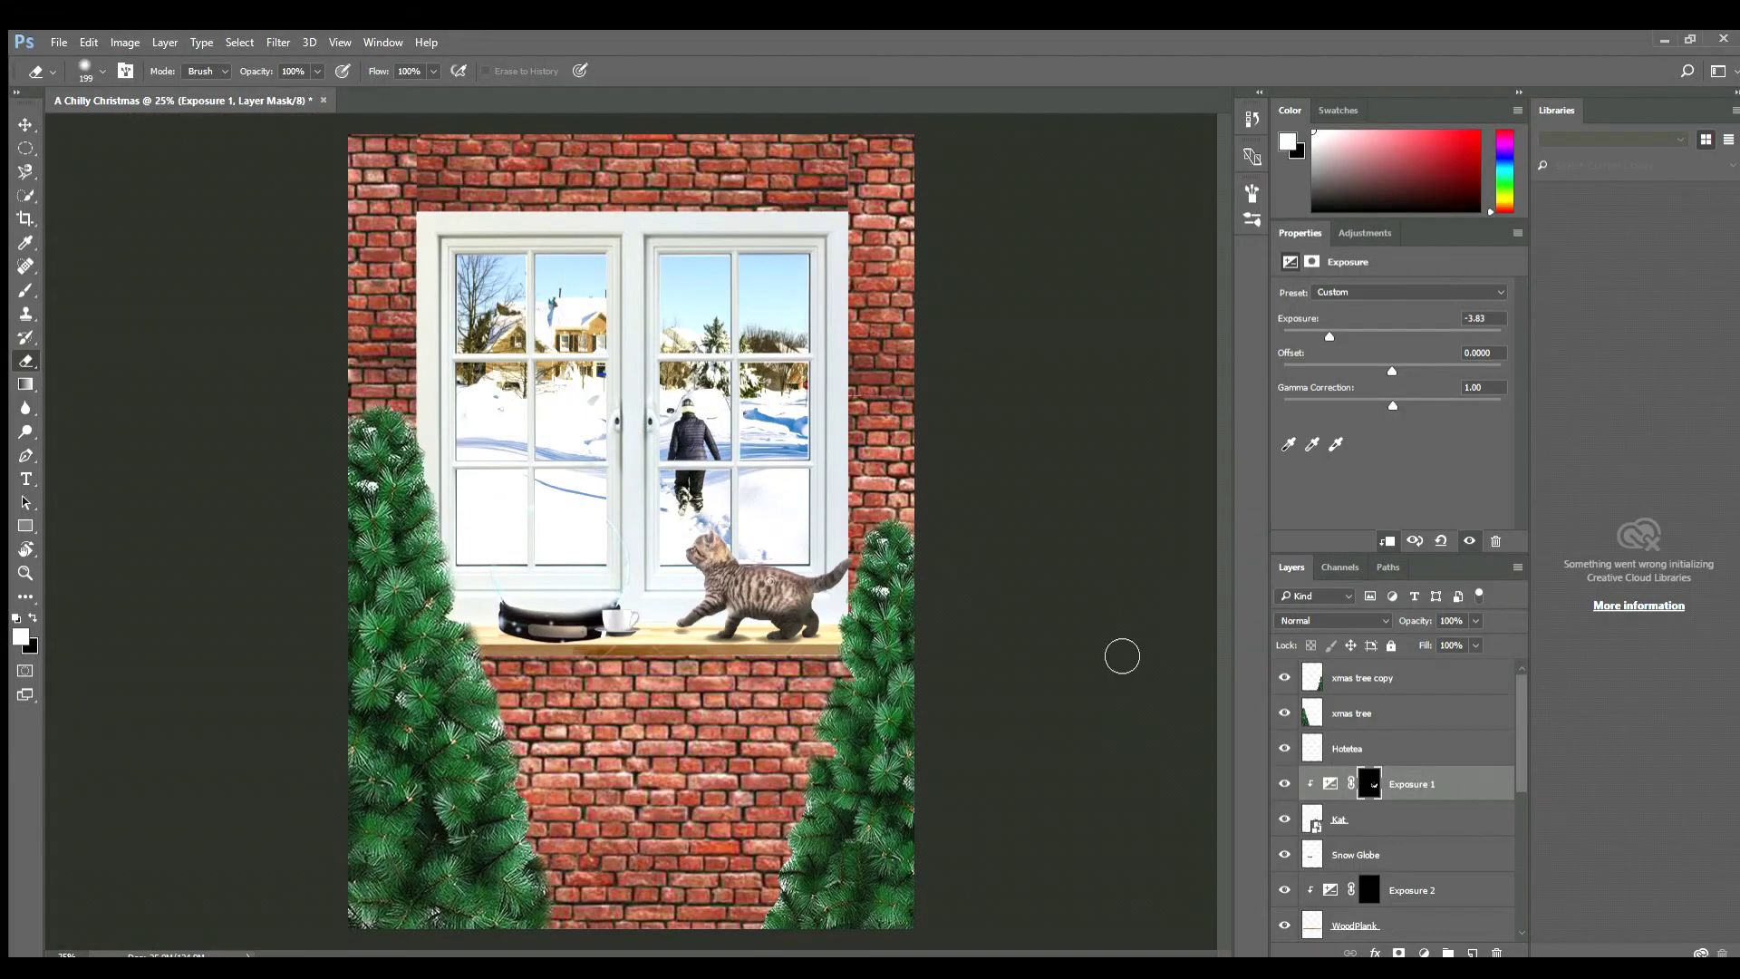
# - Paint a shadow along the plank's lower edge on the Exposure 2 mask
pyautogui.scroll(-5, 1389, 715)
pyautogui.hotkey('ctrl', '+')
pyautogui.hotkey('ctrl', '+')
pyautogui.hotkey('ctrl', '+')
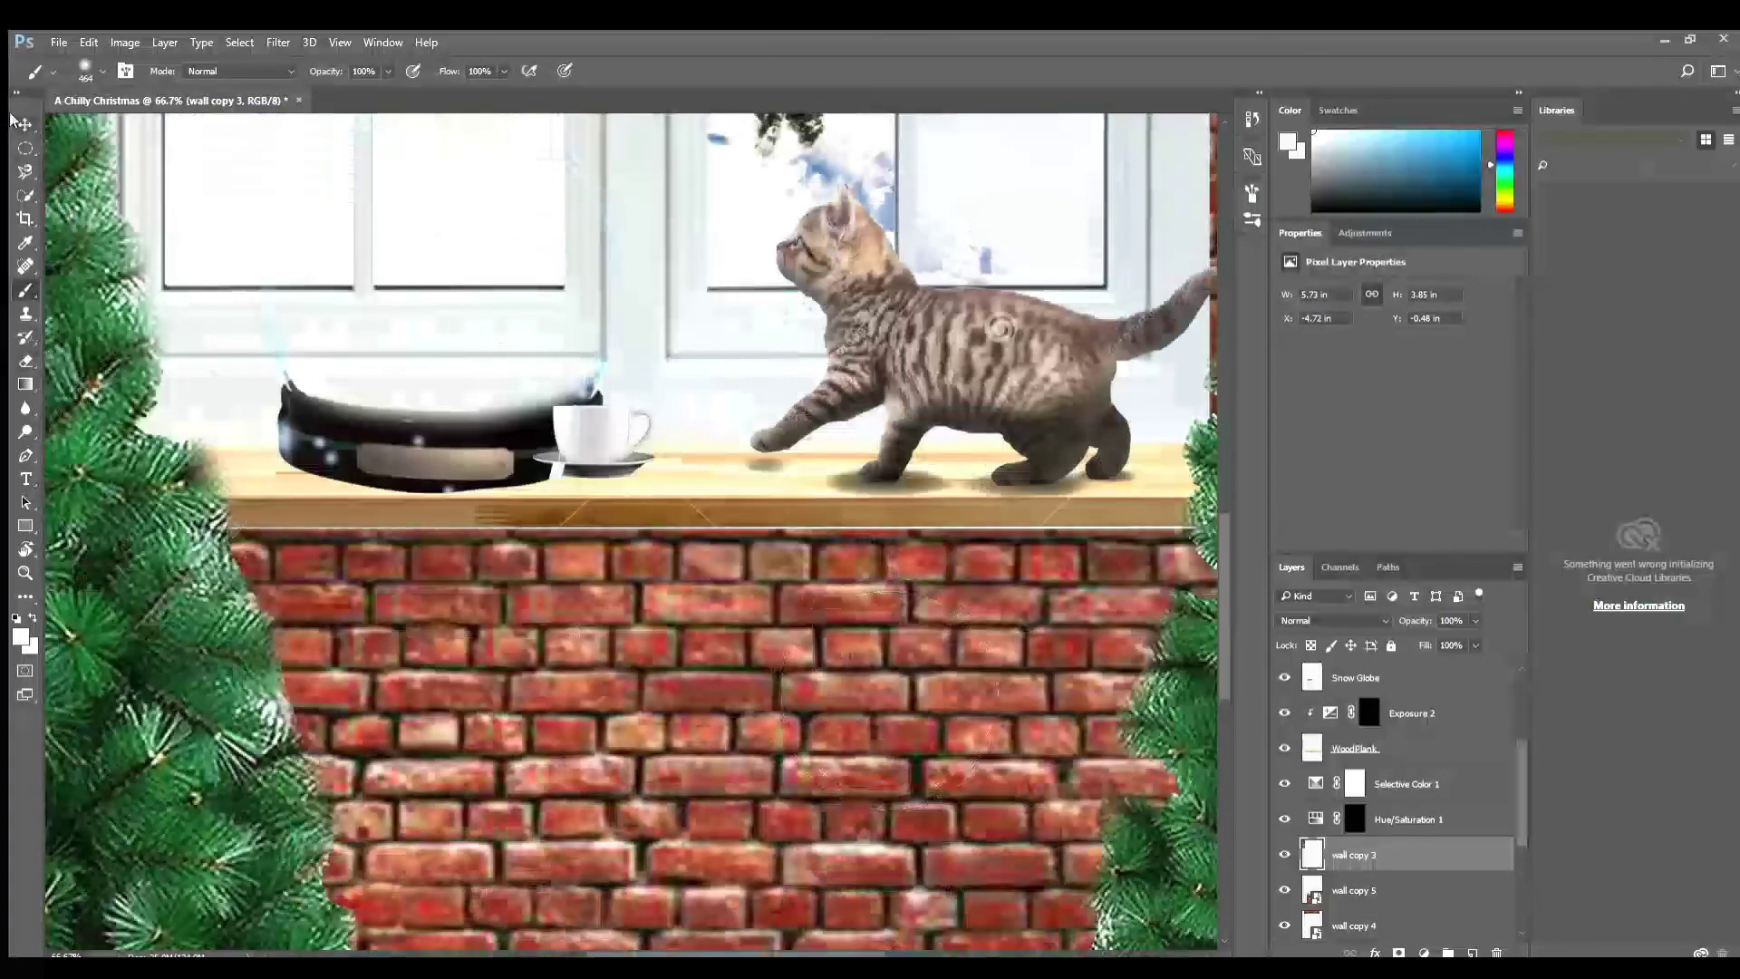
pyautogui.click(1400, 713)
pyautogui.press('b')
pyautogui.press('[')
pyautogui.press('[')
pyautogui.press('[')
pyautogui.press('[')
pyautogui.press('[')
pyautogui.moveTo(209, 521); pyautogui.dragTo(1196, 521)
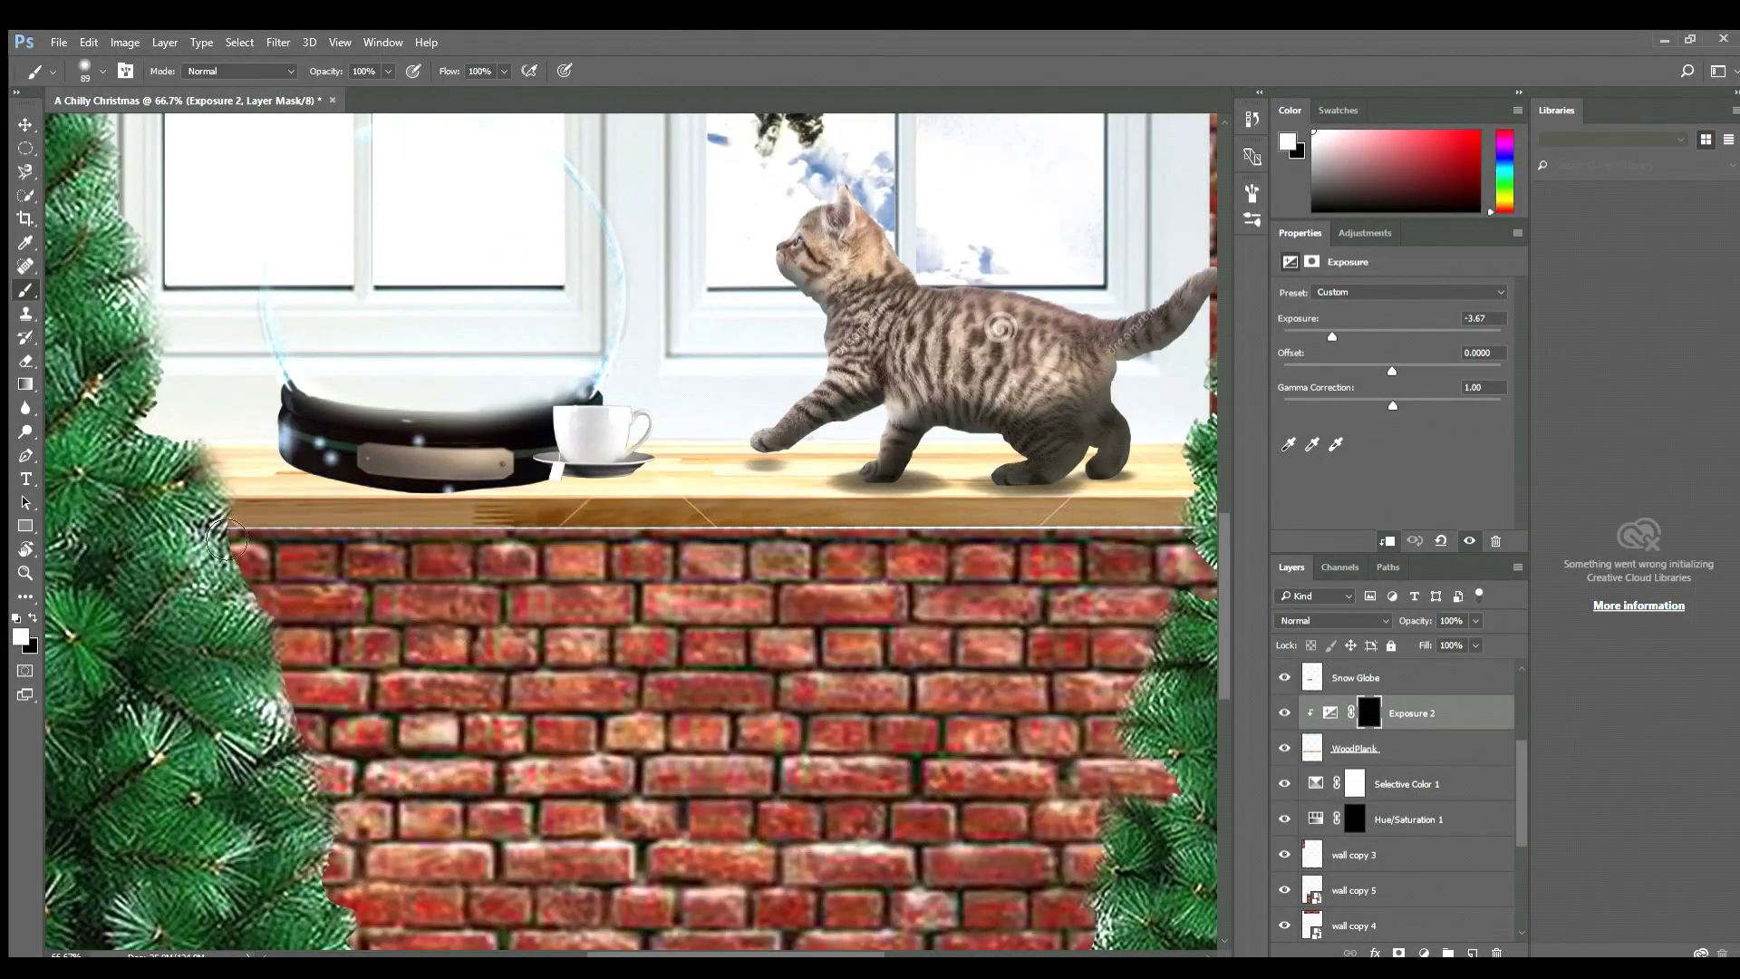
pyautogui.scroll(-1, 725, 543)
# - Add Exposure 3 at -7.00 clipped to the lower brick wall, with an inverted mask
pyautogui.click(1400, 890)
pyautogui.click(1364, 233)
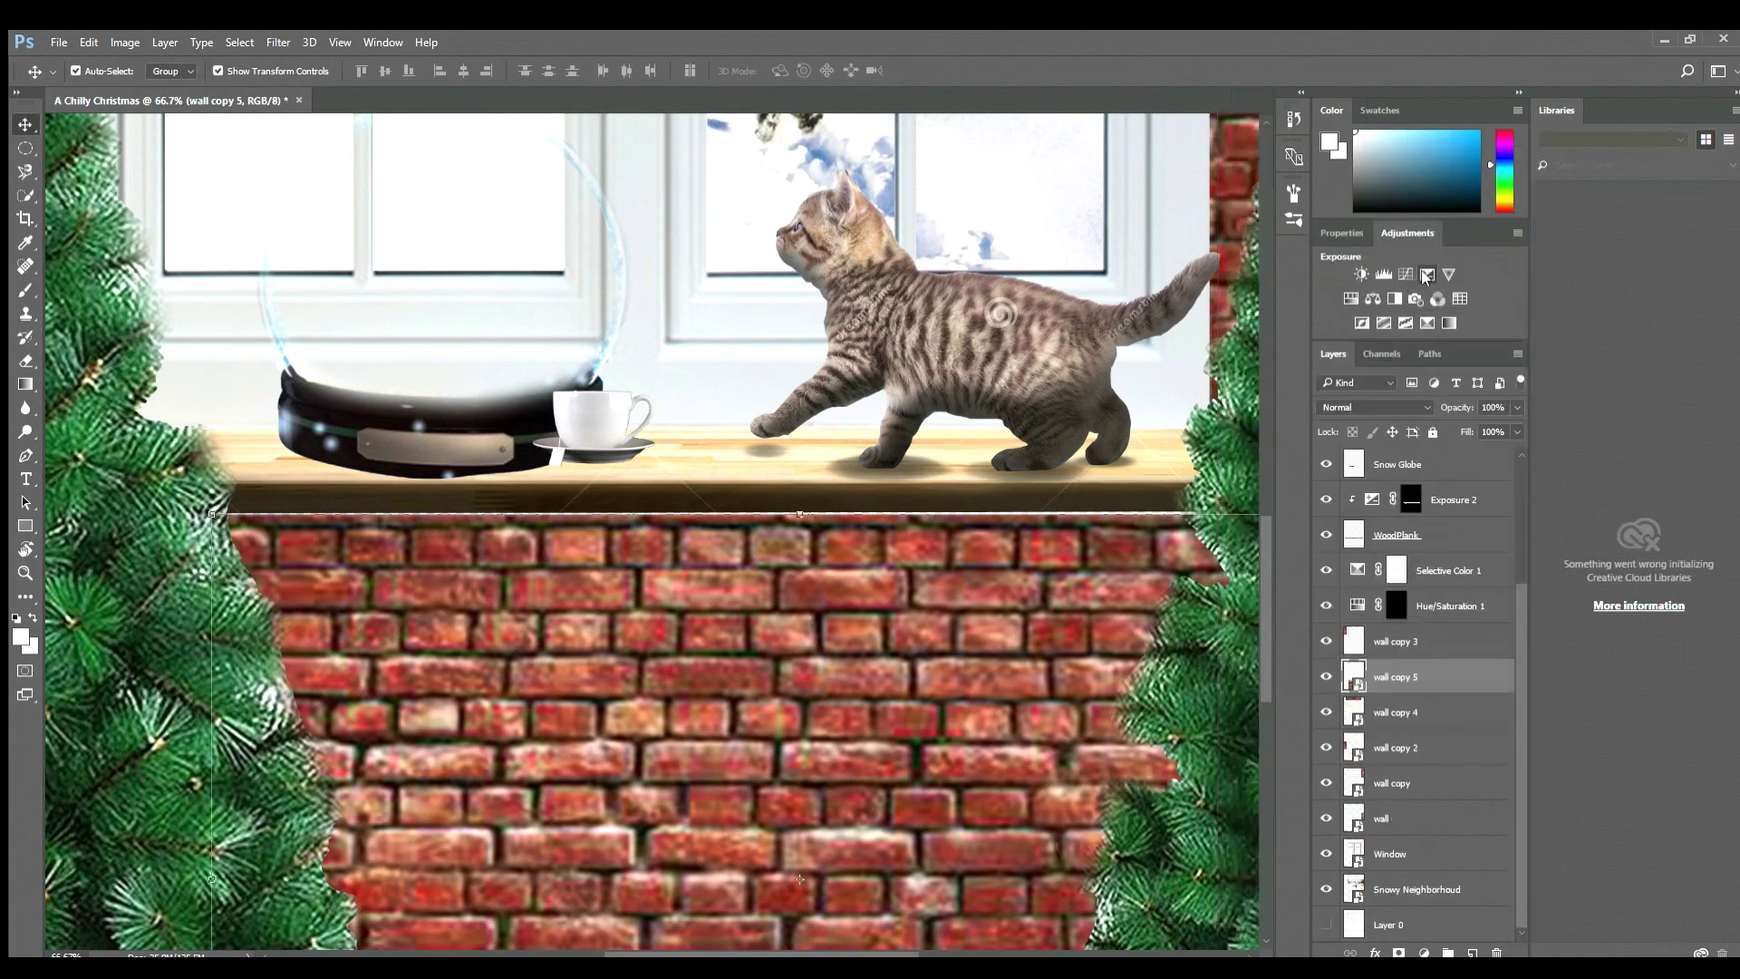
pyautogui.click(1355, 263)
pyautogui.hotkey('ctrl', 'alt', 'g')
pyautogui.hotkey('ctrl', 'i')
pyautogui.press('v')
pyautogui.moveTo(338, 594); pyautogui.dragTo(951, 634)
pyautogui.scroll(-2, 827, 641)
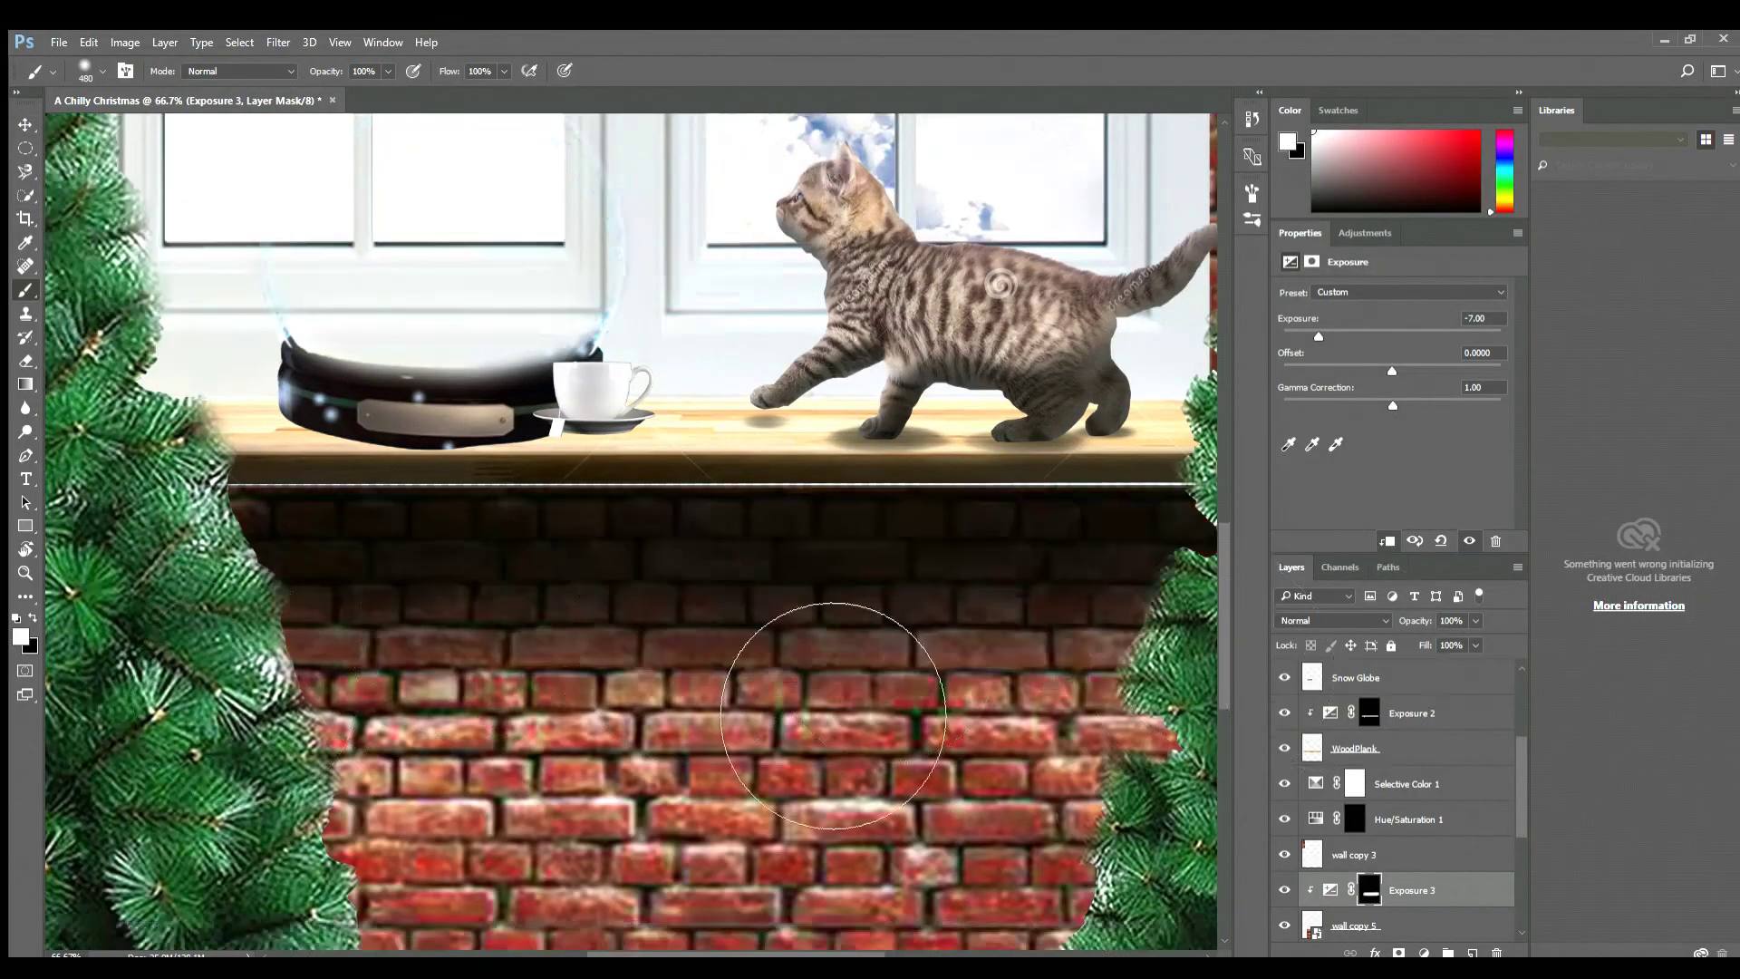
# - Brush shadows onto the bricks along both trees, erasing any overspill
pyautogui.press('e')
pyautogui.hotkey('ctrl', '-')
pyautogui.hotkey('ctrl', '-')
pyautogui.hotkey('ctrl', '-')
pyautogui.hotkey('ctrl', 'z')
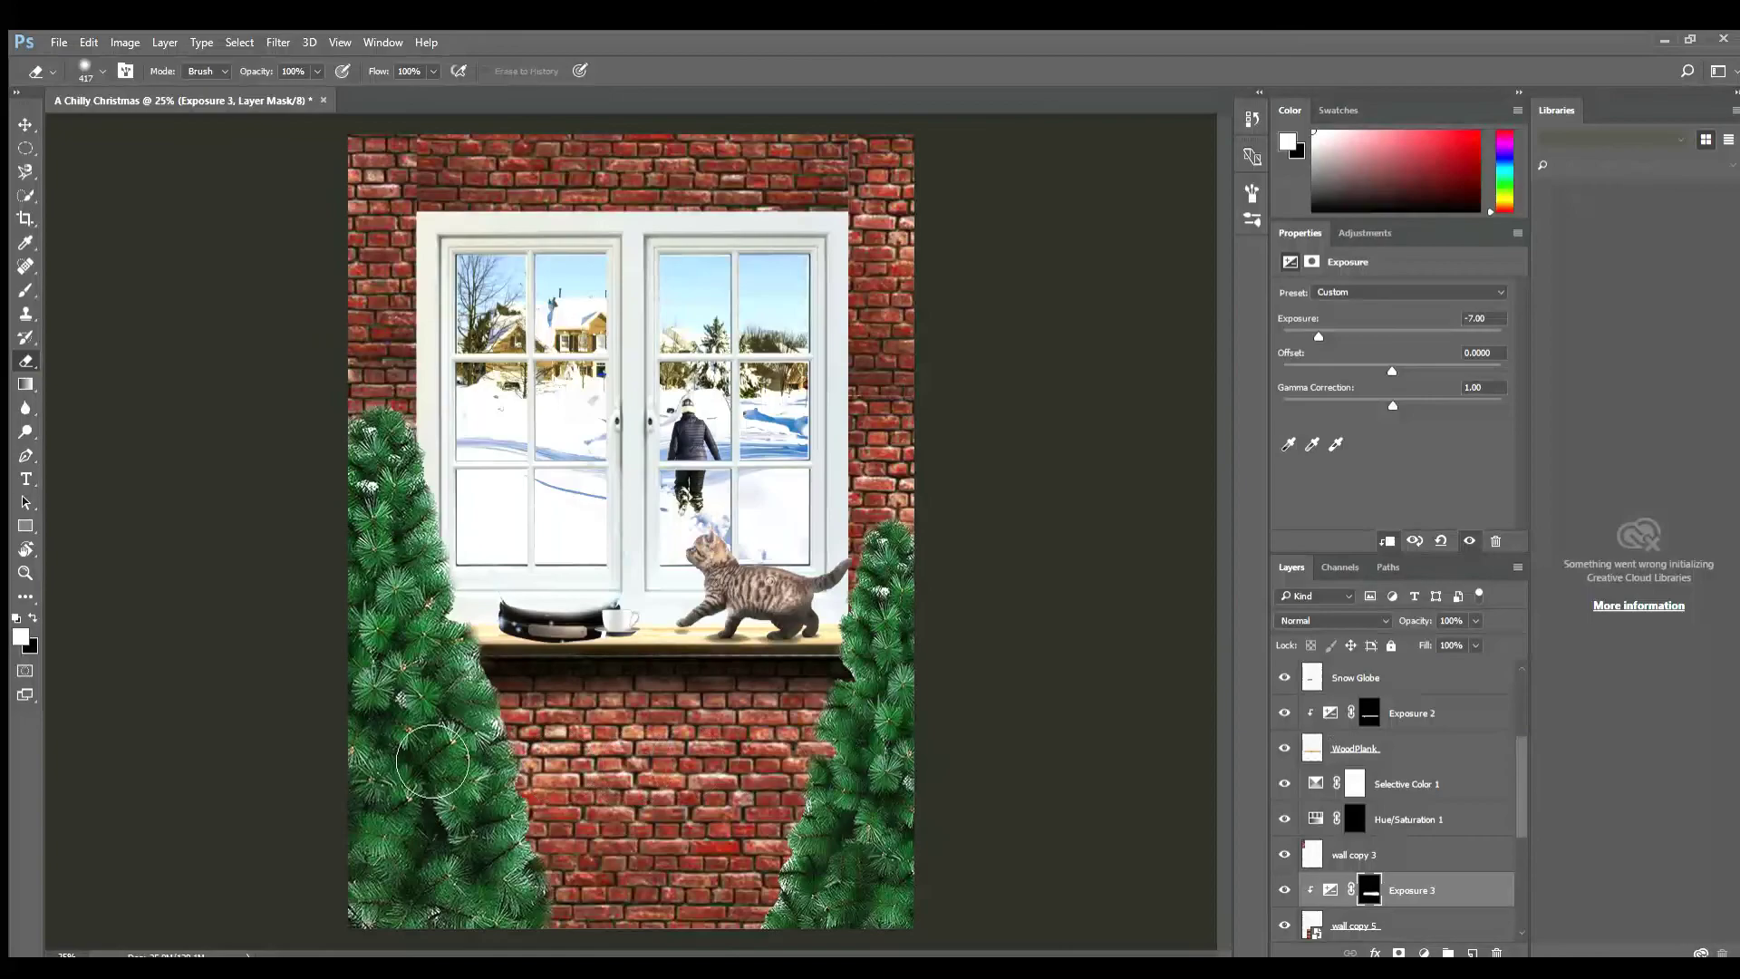
pyautogui.hotkey('ctrl', '+')
pyautogui.press('b')
pyautogui.moveTo(1015, 290); pyautogui.dragTo(987, 634)
pyautogui.moveTo(390, 290)
pyautogui.mouseDown()
pyautogui.moveTo(505, 641)
pyautogui.moveTo(145, 535)
pyautogui.mouseUp()
pyautogui.press('e')
pyautogui.scroll(5, 776, 505)
pyautogui.scroll(-4, 777, 505)
pyautogui.moveTo(507, 689); pyautogui.dragTo(815, 738)
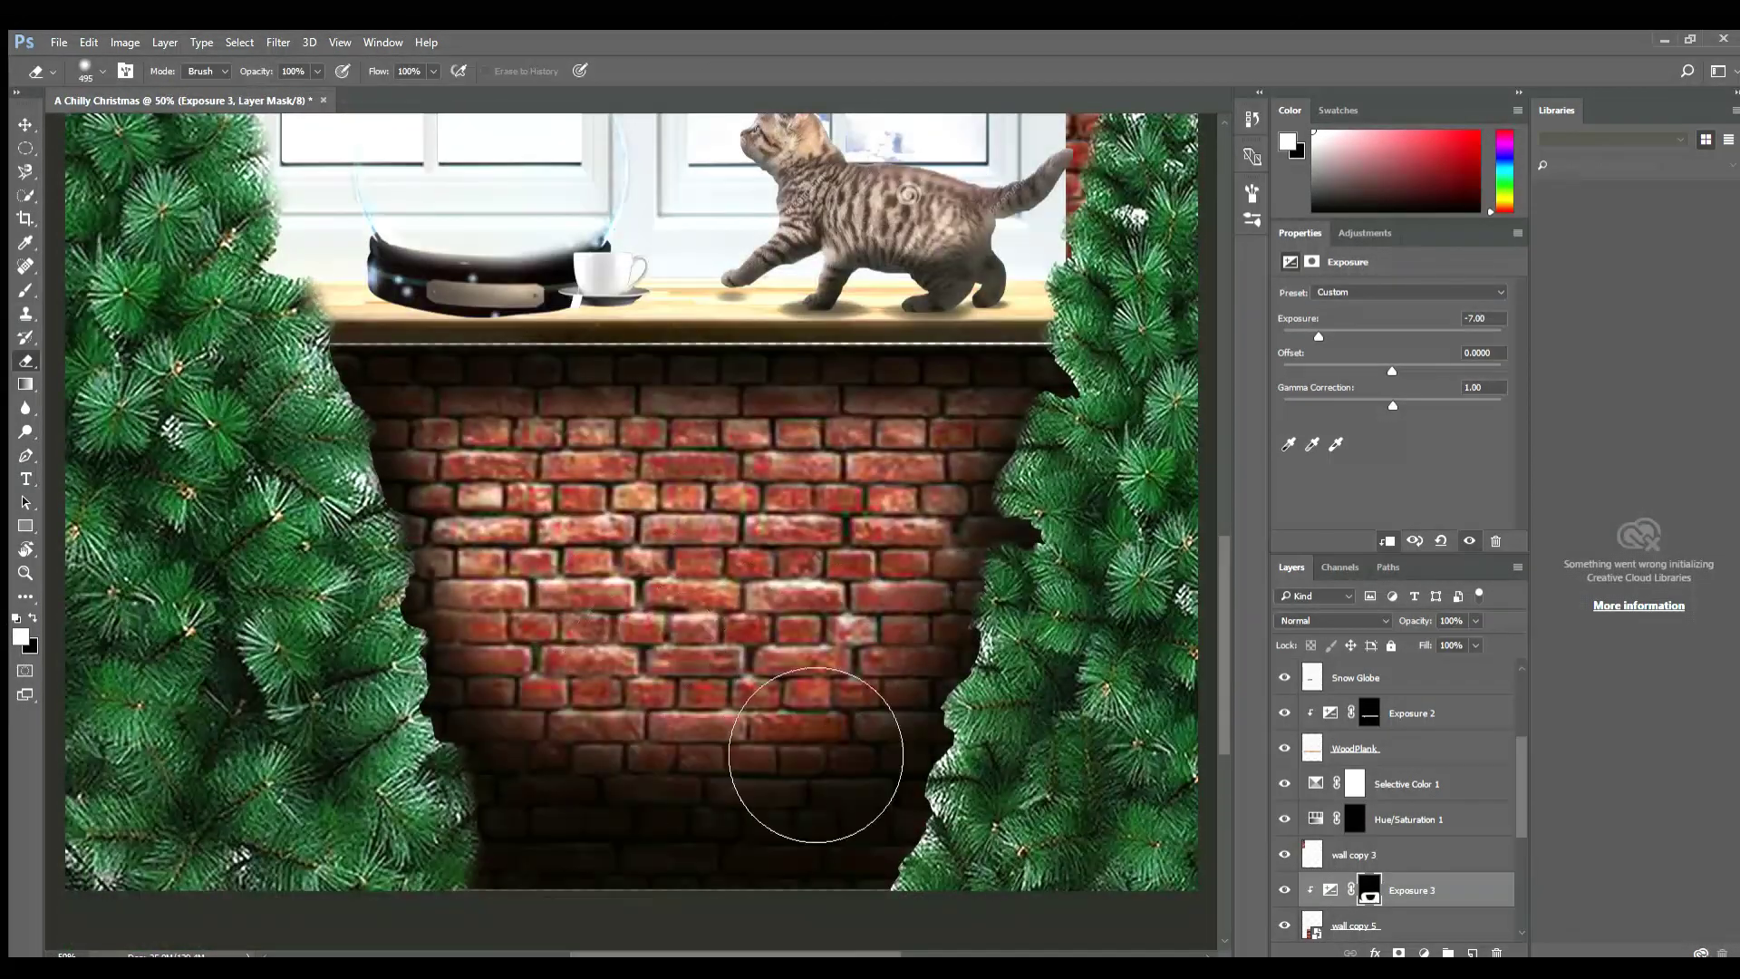
pyautogui.scroll(6, 815, 739)
pyautogui.hscroll(2, 816, 739)
# - Lower a wall piece's Exposure adjustment and invert its mask for painting shadows
pyautogui.press('b')
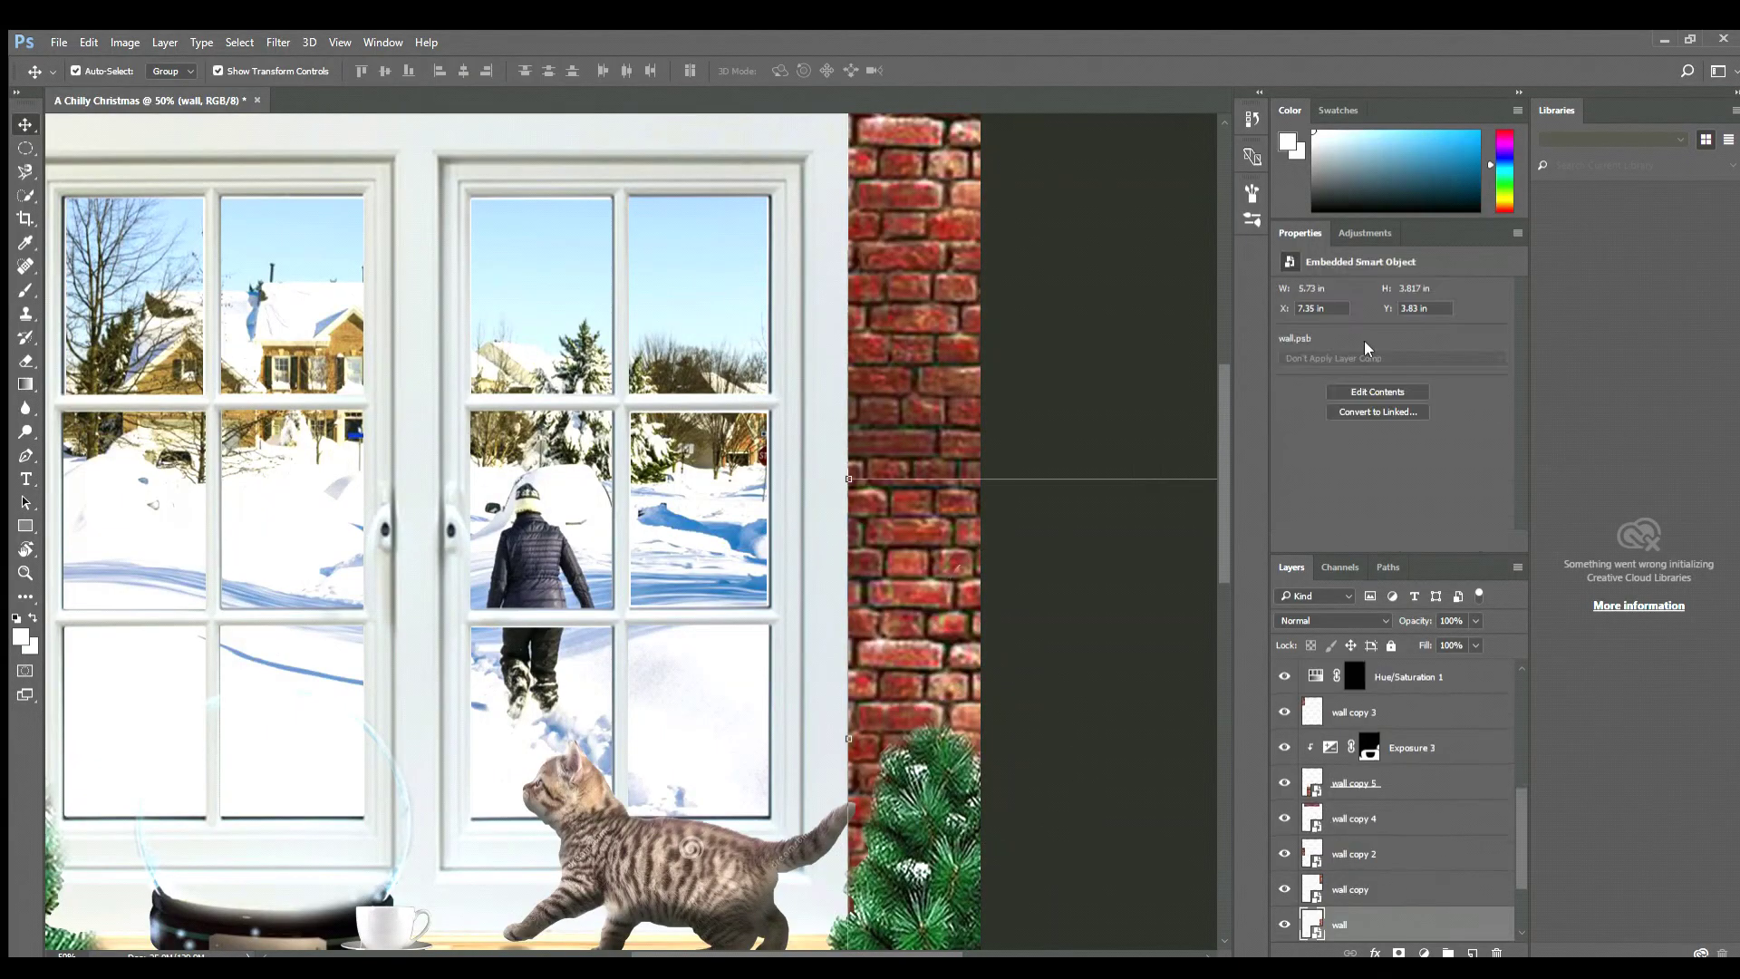
pyautogui.scroll(-4, 635, 535)
pyautogui.hscroll(-4, 634, 535)
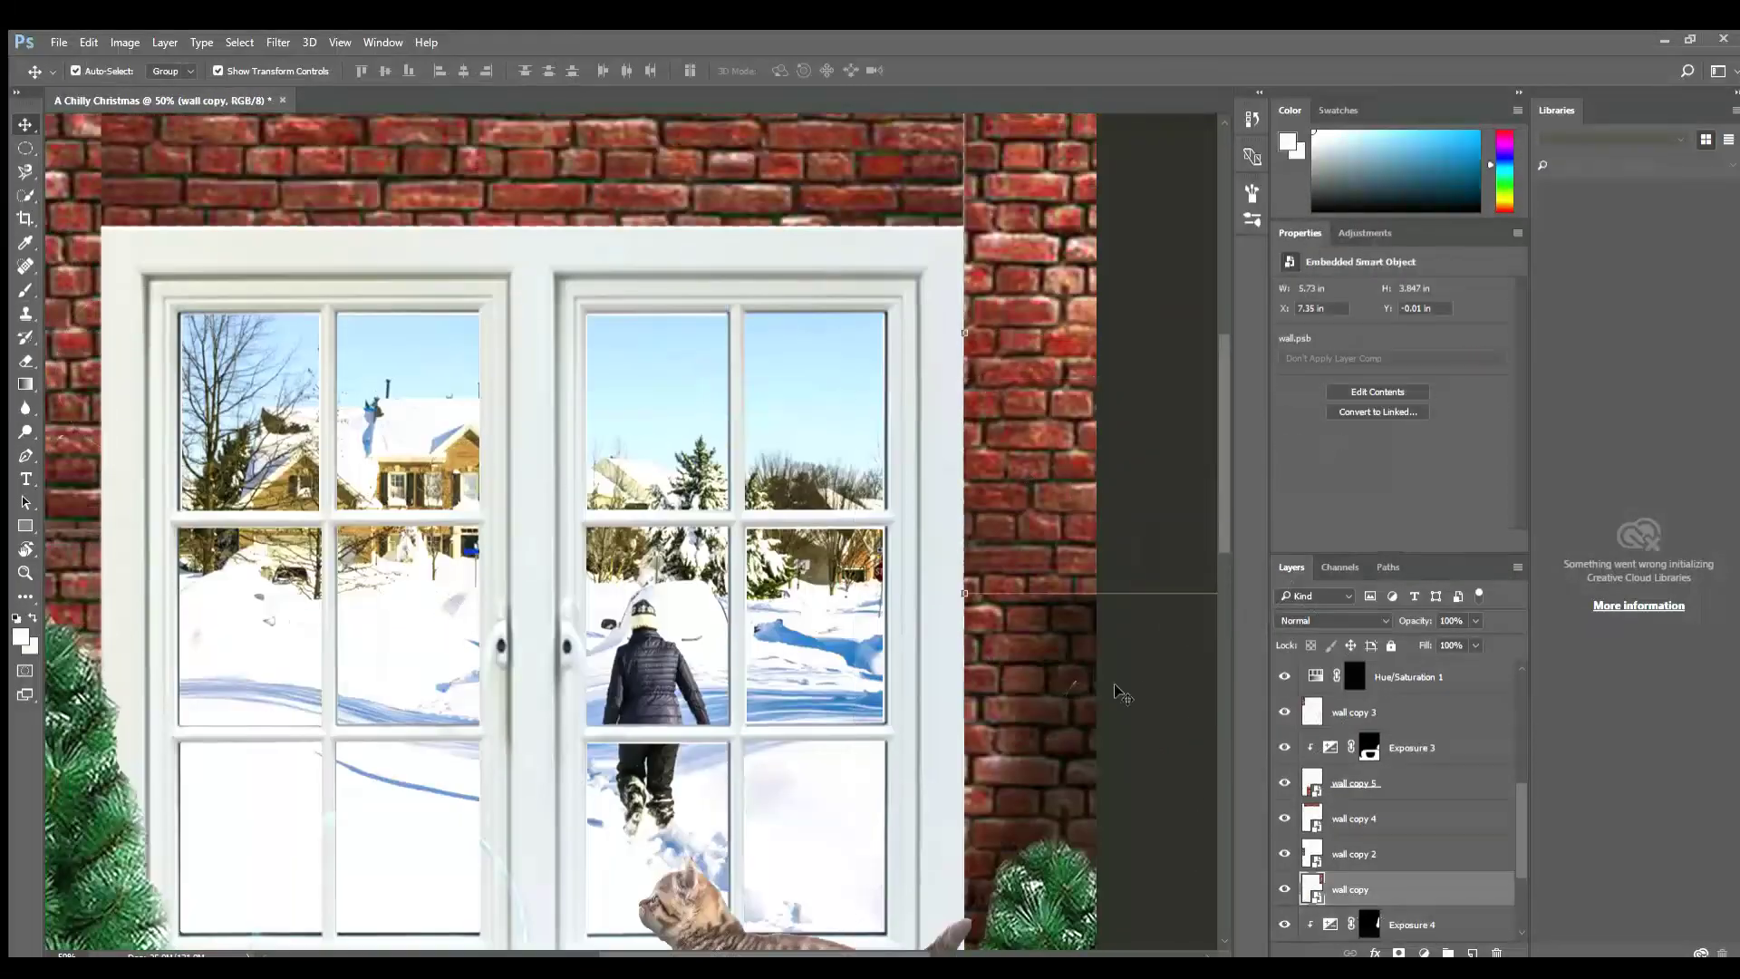
pyautogui.moveTo(1392, 336); pyautogui.dragTo(1329, 340)
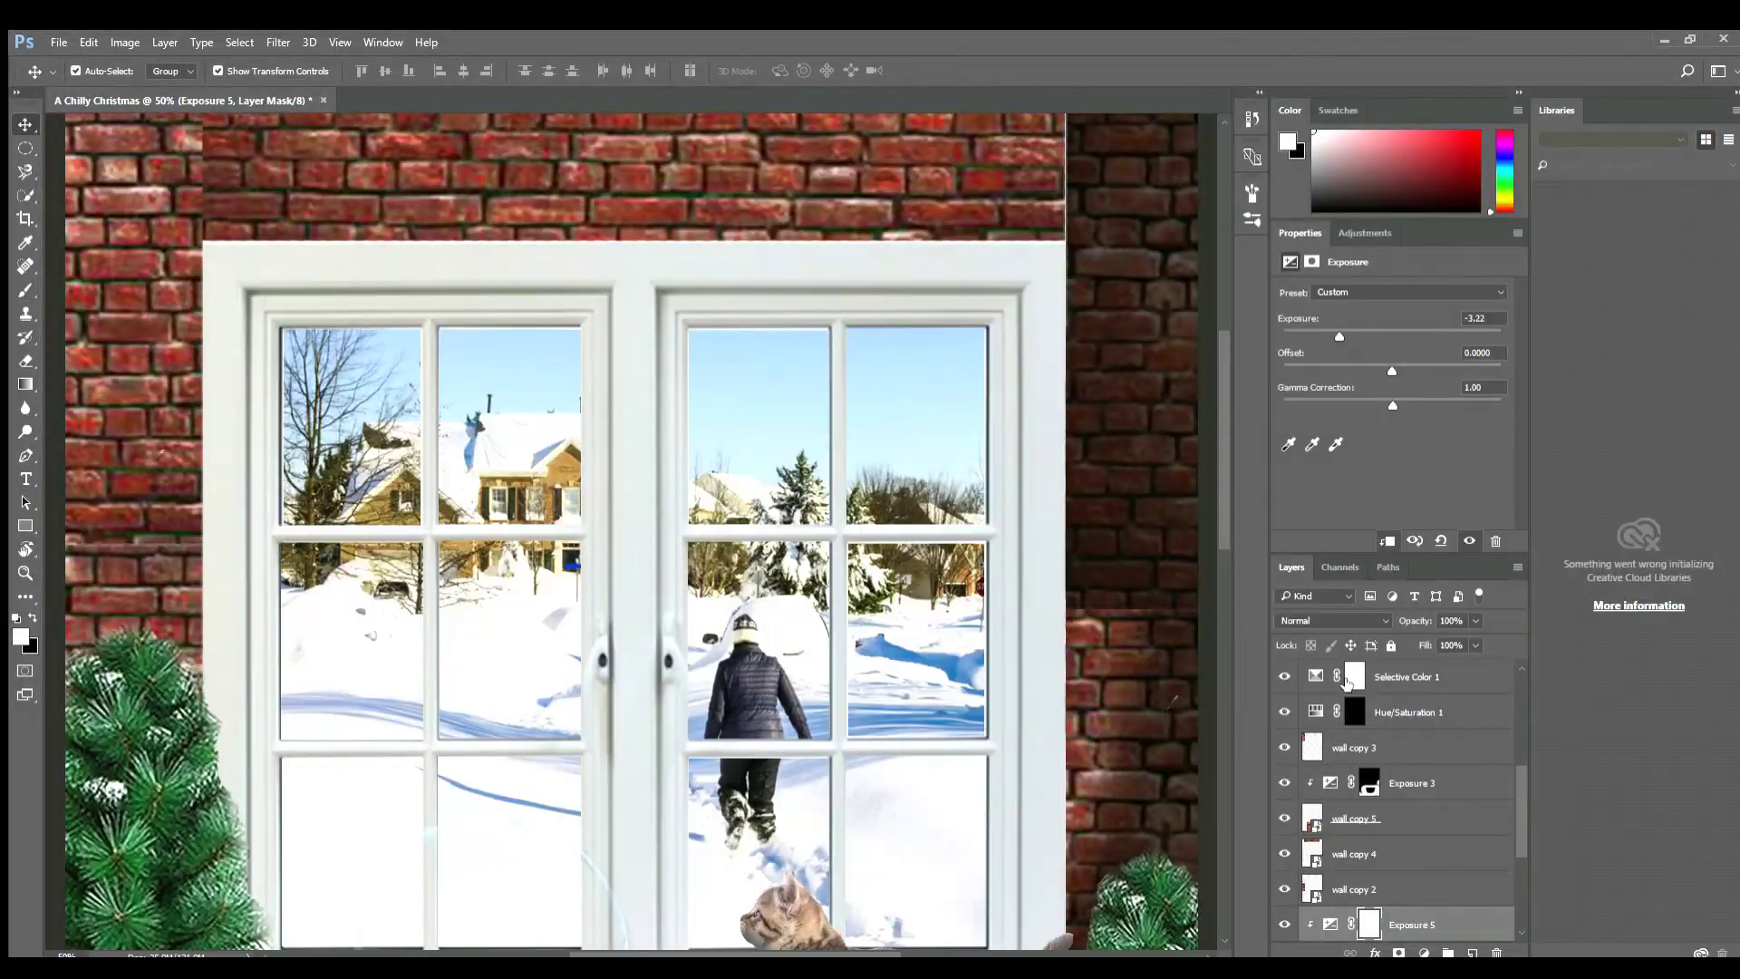
pyautogui.press('b')
pyautogui.hotkey('ctrl', 'i')
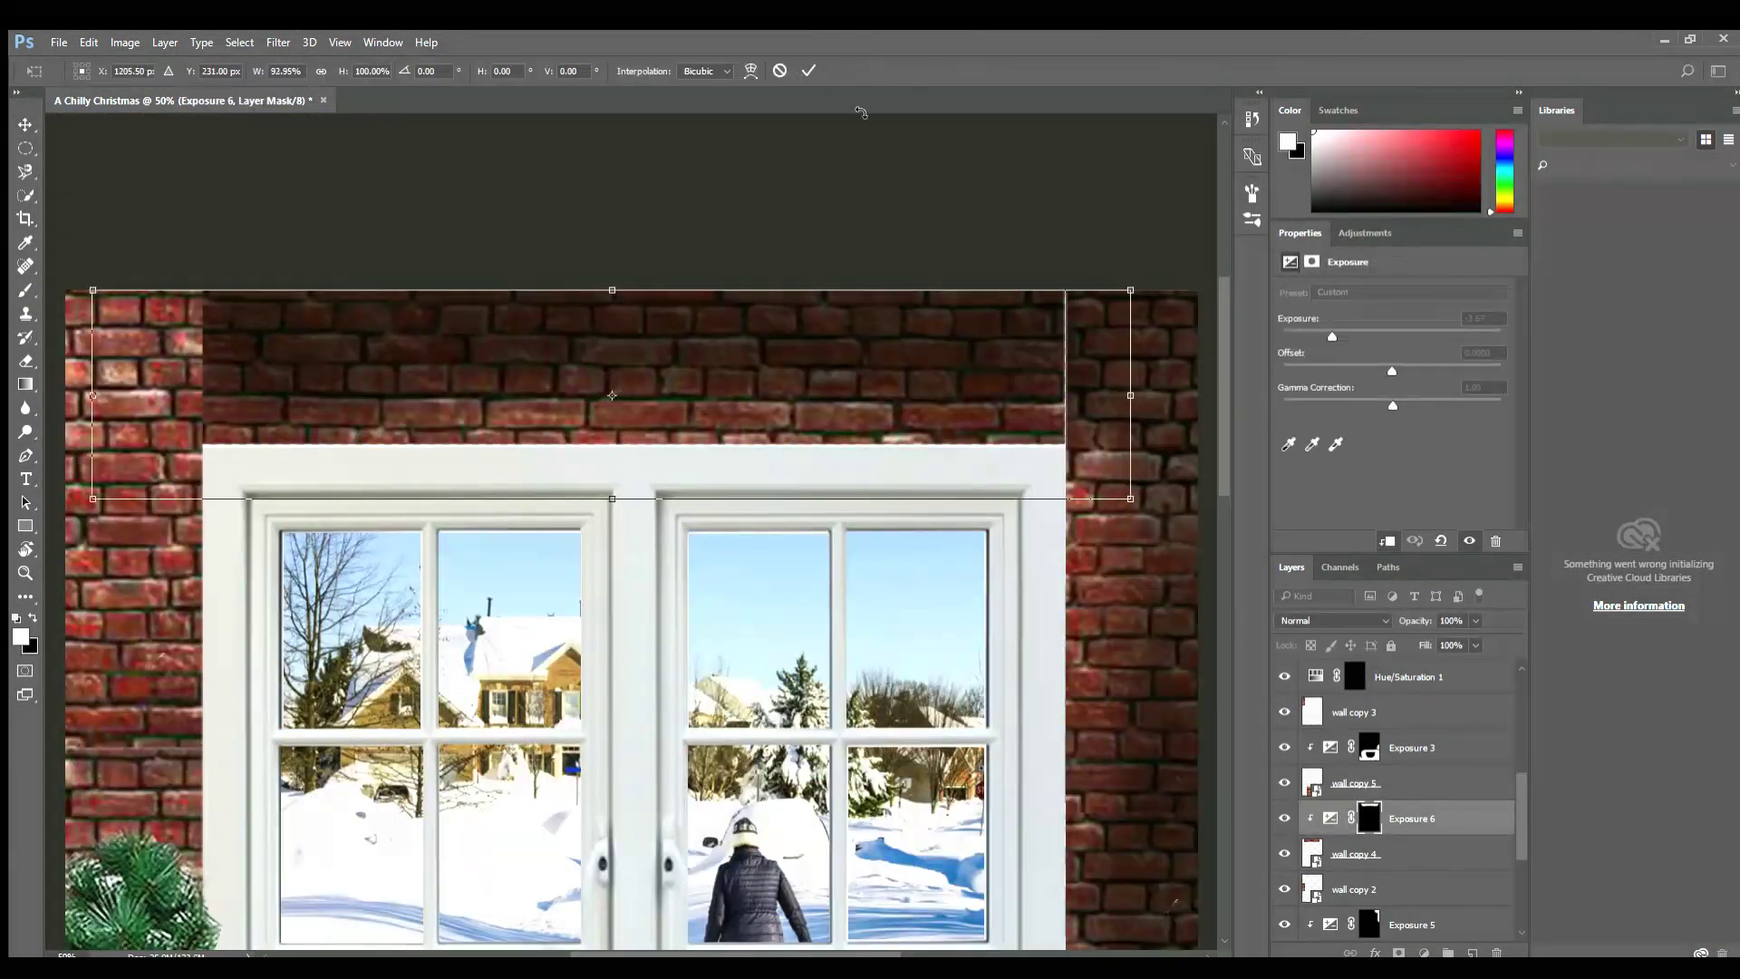
# - Narrow the wall piece from its right side and select wall copy 3
pyautogui.moveTo(1130, 395); pyautogui.dragTo(1012, 423)
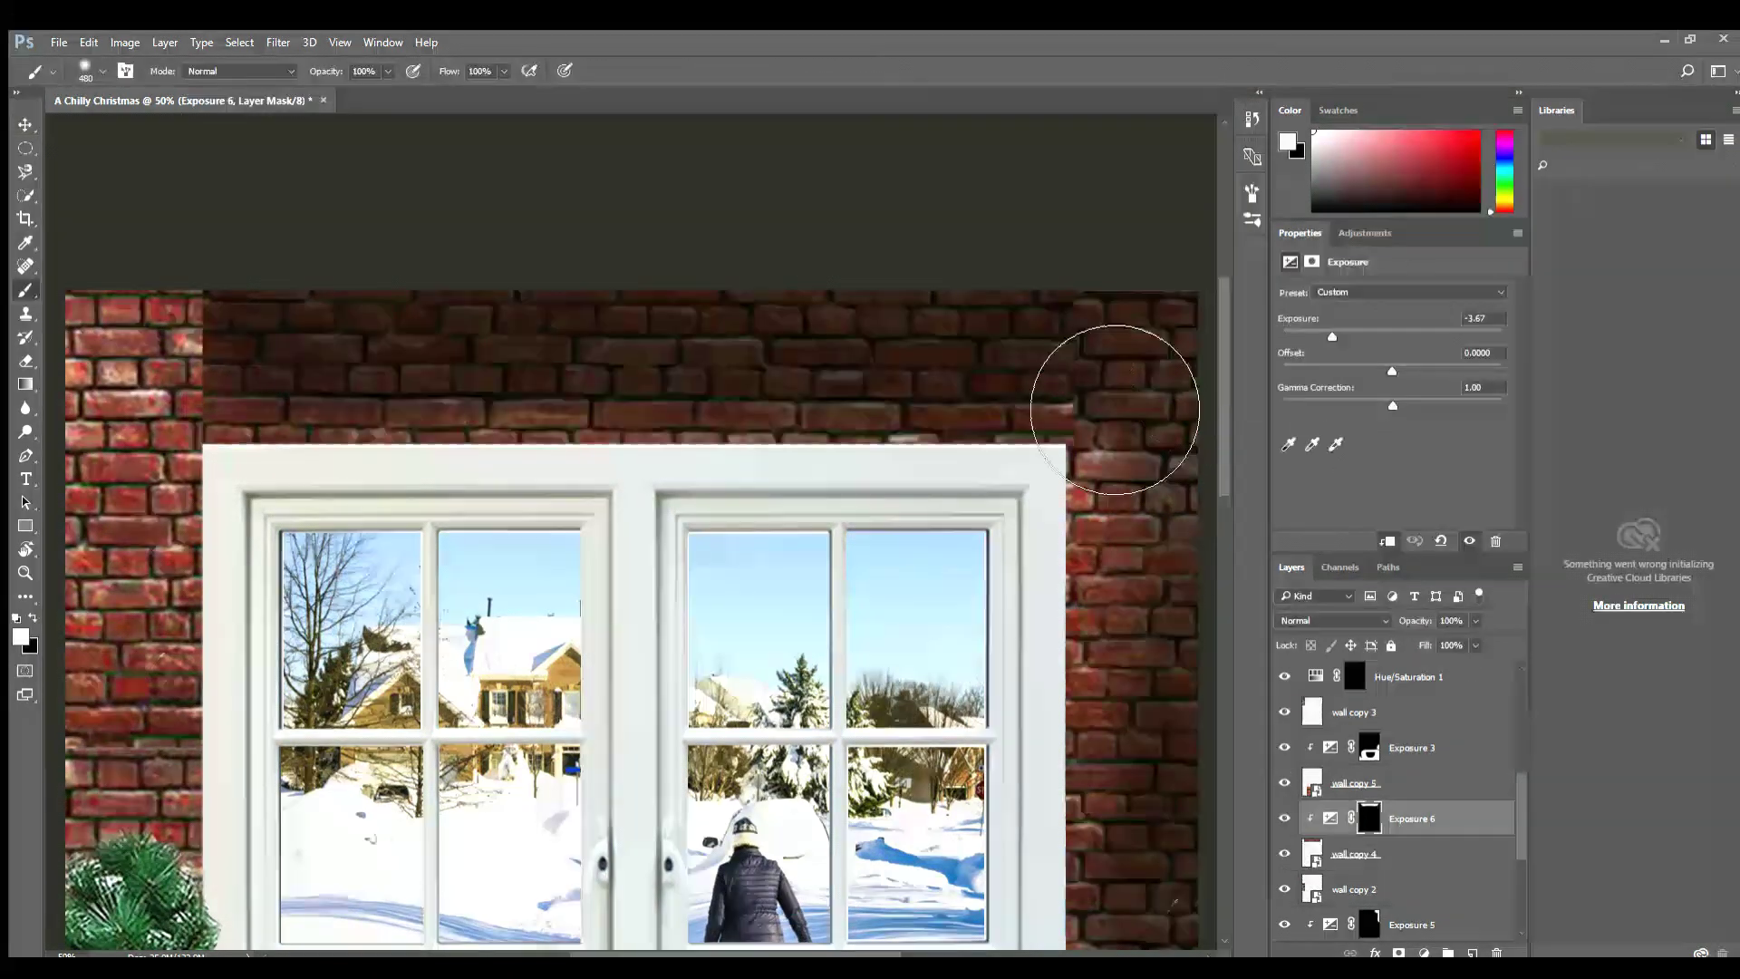
pyautogui.hscroll(-5, 634, 453)
pyautogui.click(430, 634)
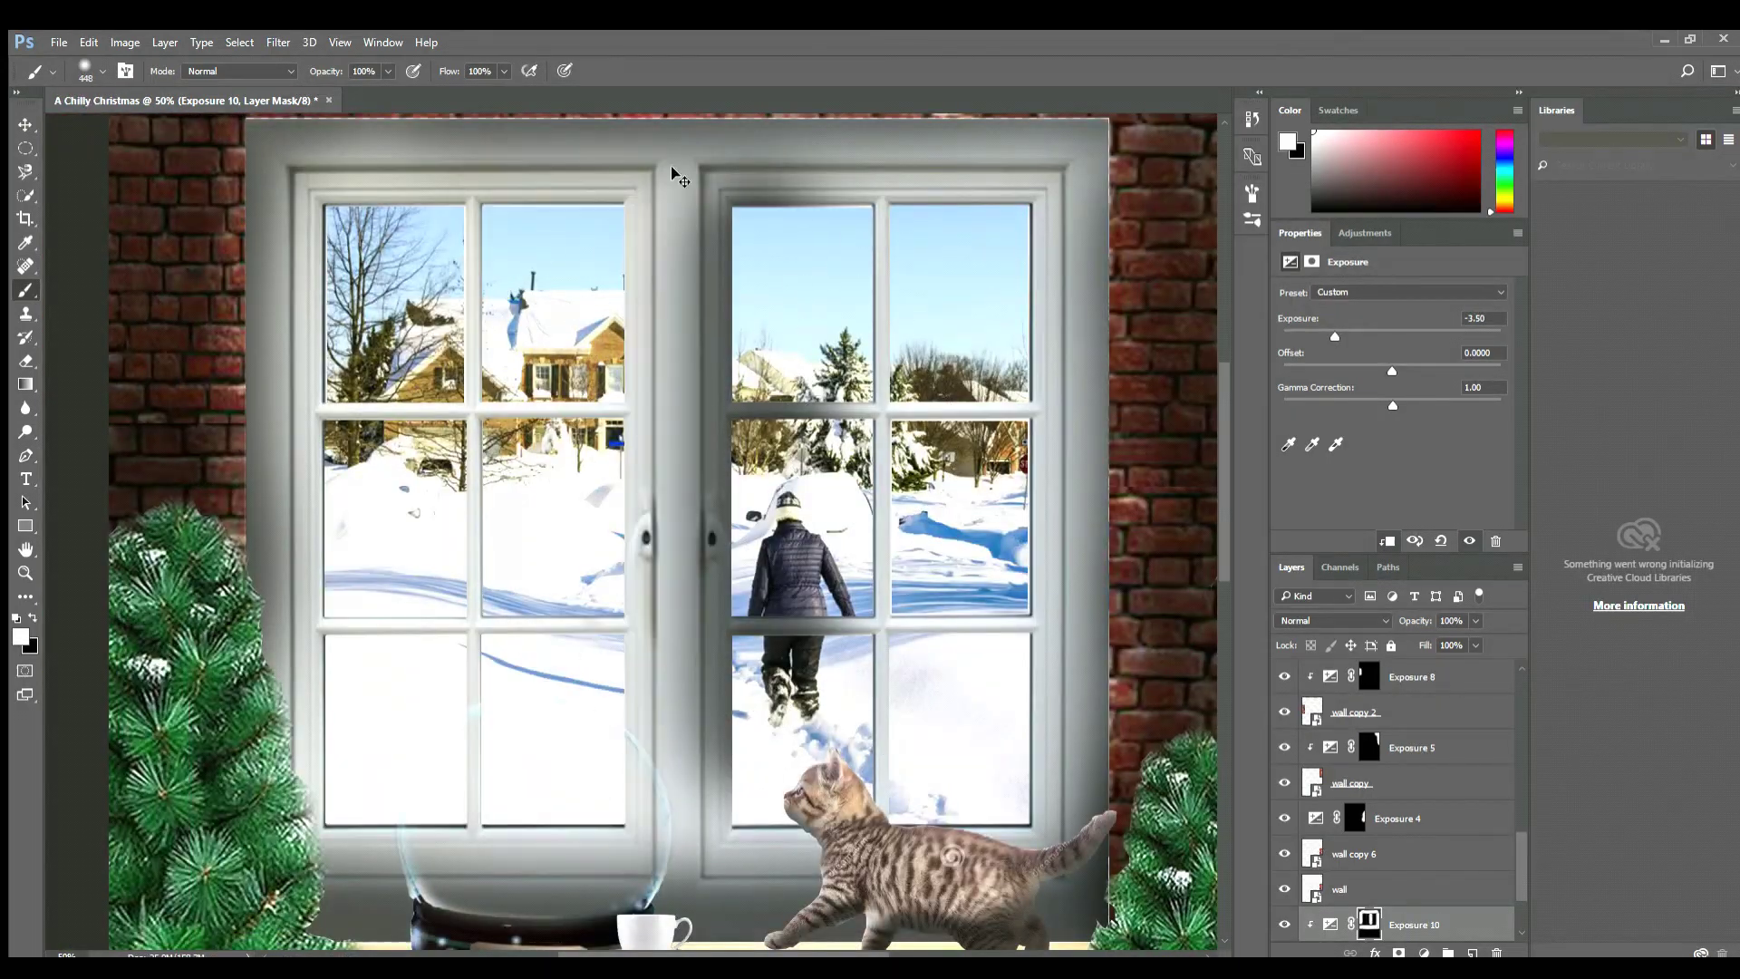
# - Paint a shadow onto the left tree's Exposure mask, and set the right tree's Exposure to -5.67 with its mask inverted
pyautogui.press('e')
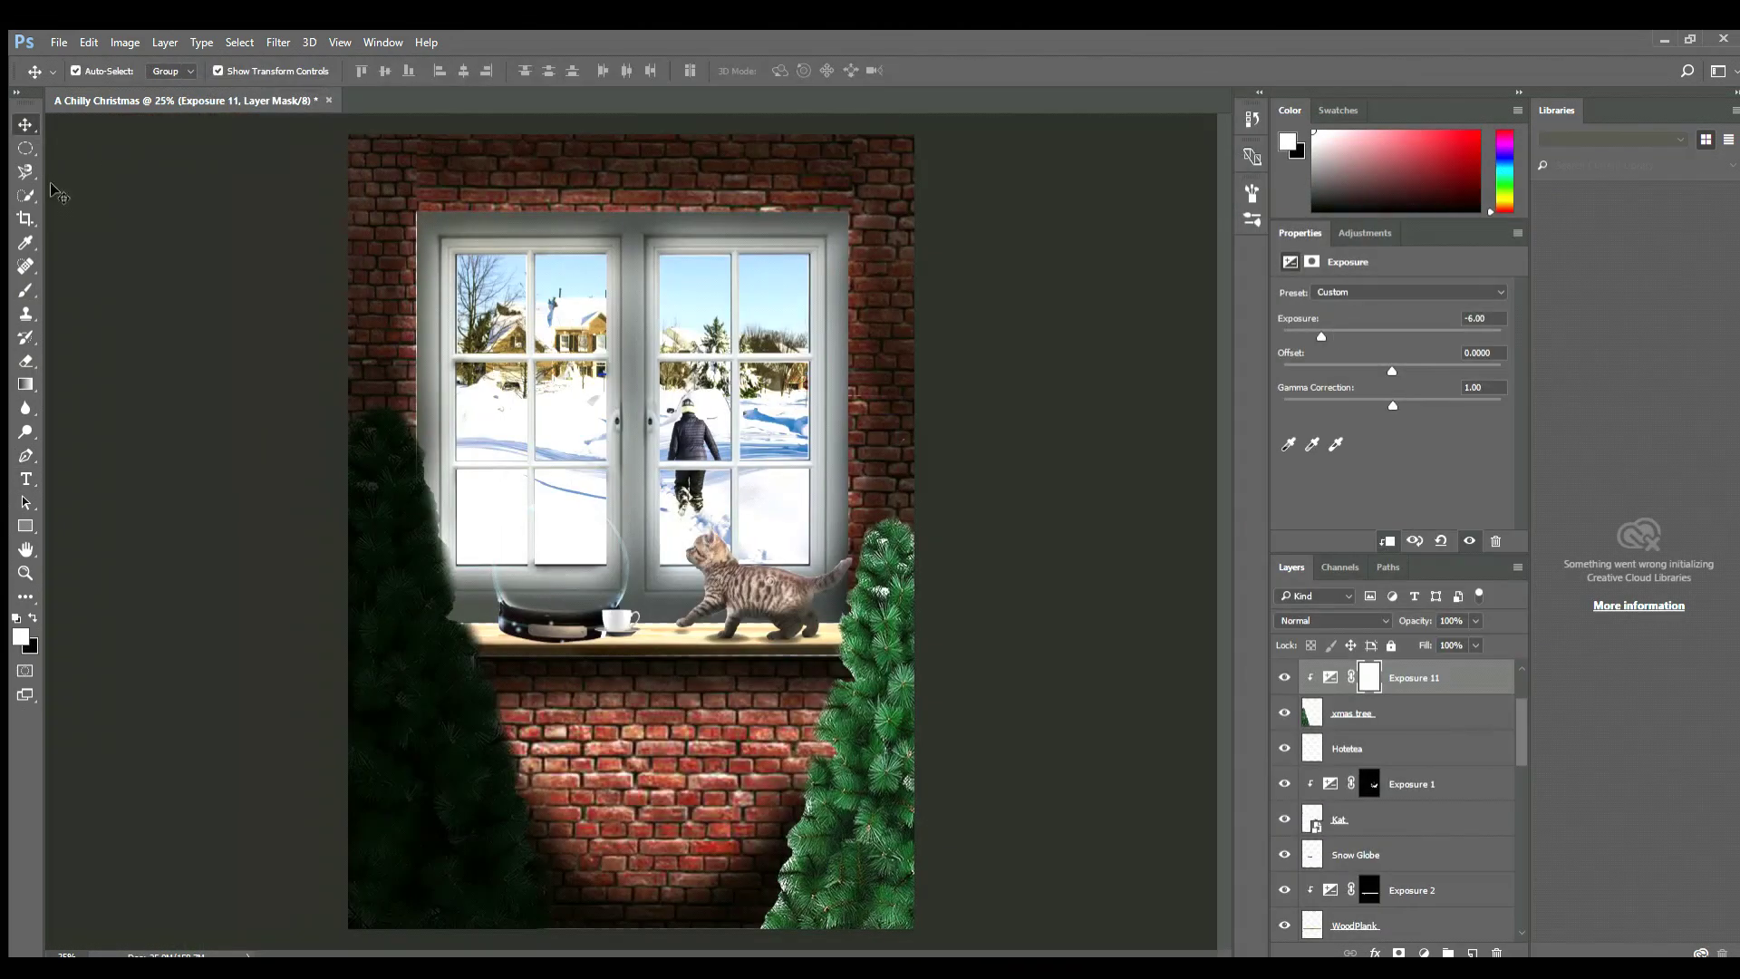
pyautogui.press('b')
pyautogui.hotkey('ctrl', 'i')
pyautogui.moveTo(344, 947)
pyautogui.mouseDown()
pyautogui.moveTo(466, 916)
pyautogui.moveTo(435, 861)
pyautogui.moveTo(426, 906)
pyautogui.mouseUp()
pyautogui.press('e')
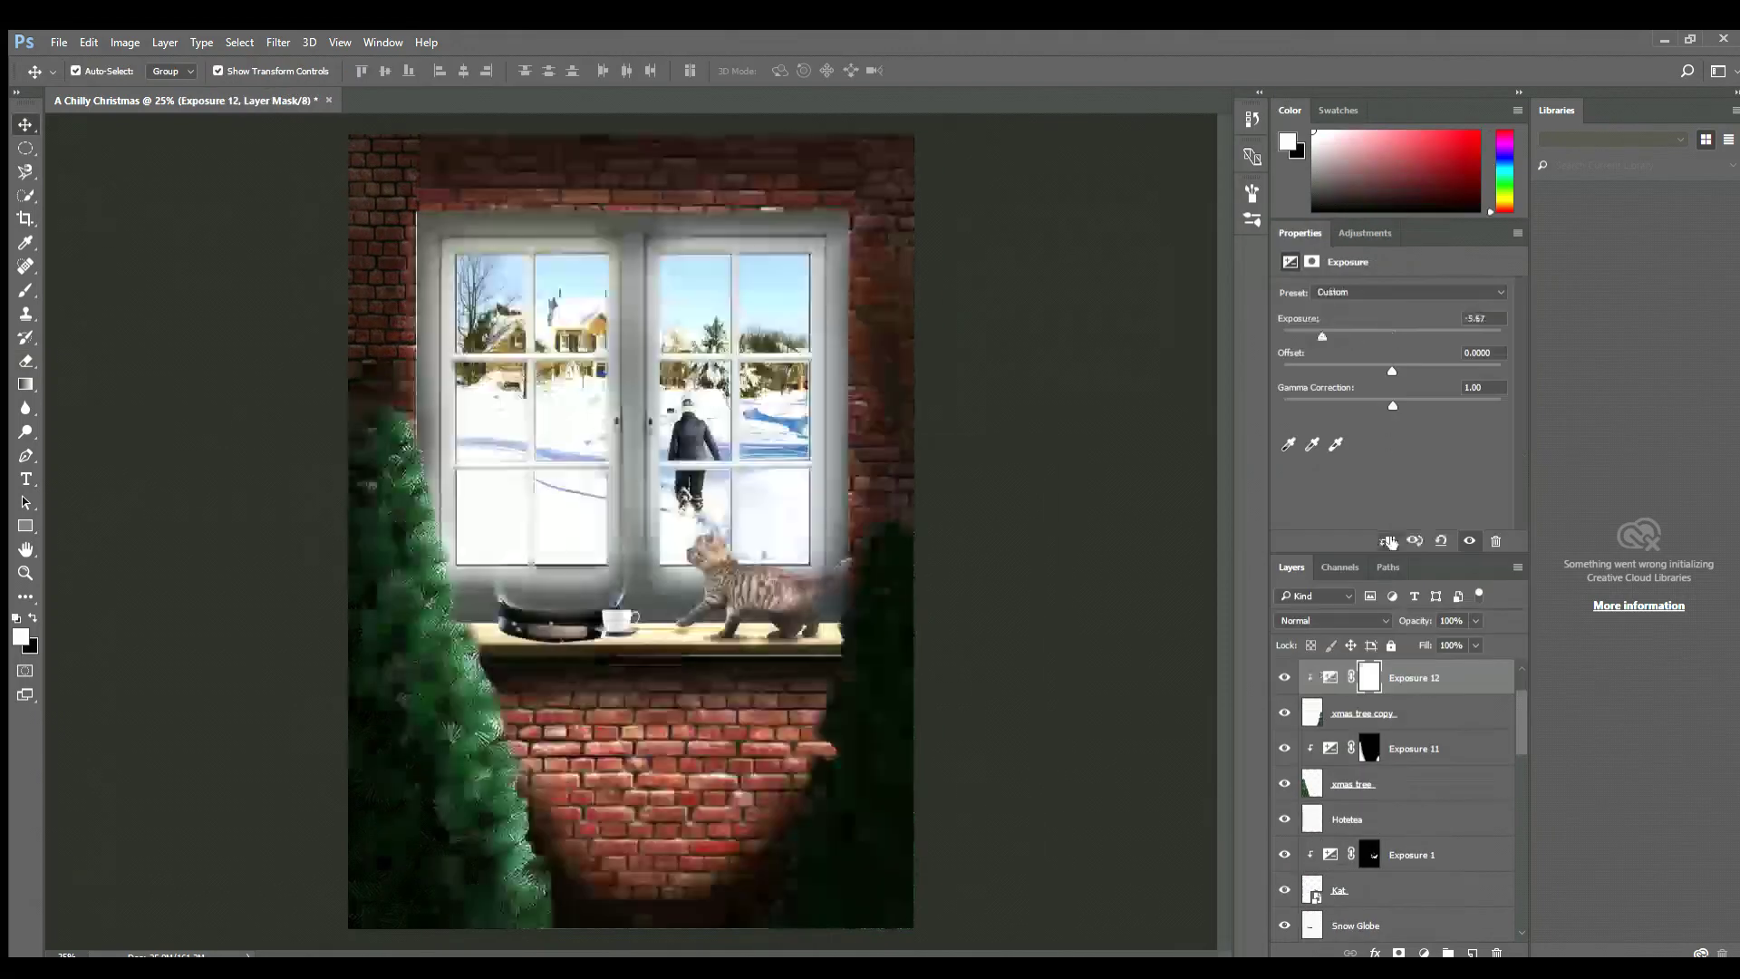
pyautogui.moveTo(1322, 336); pyautogui.dragTo(1321, 339)
pyautogui.hotkey('ctrl', 'i')
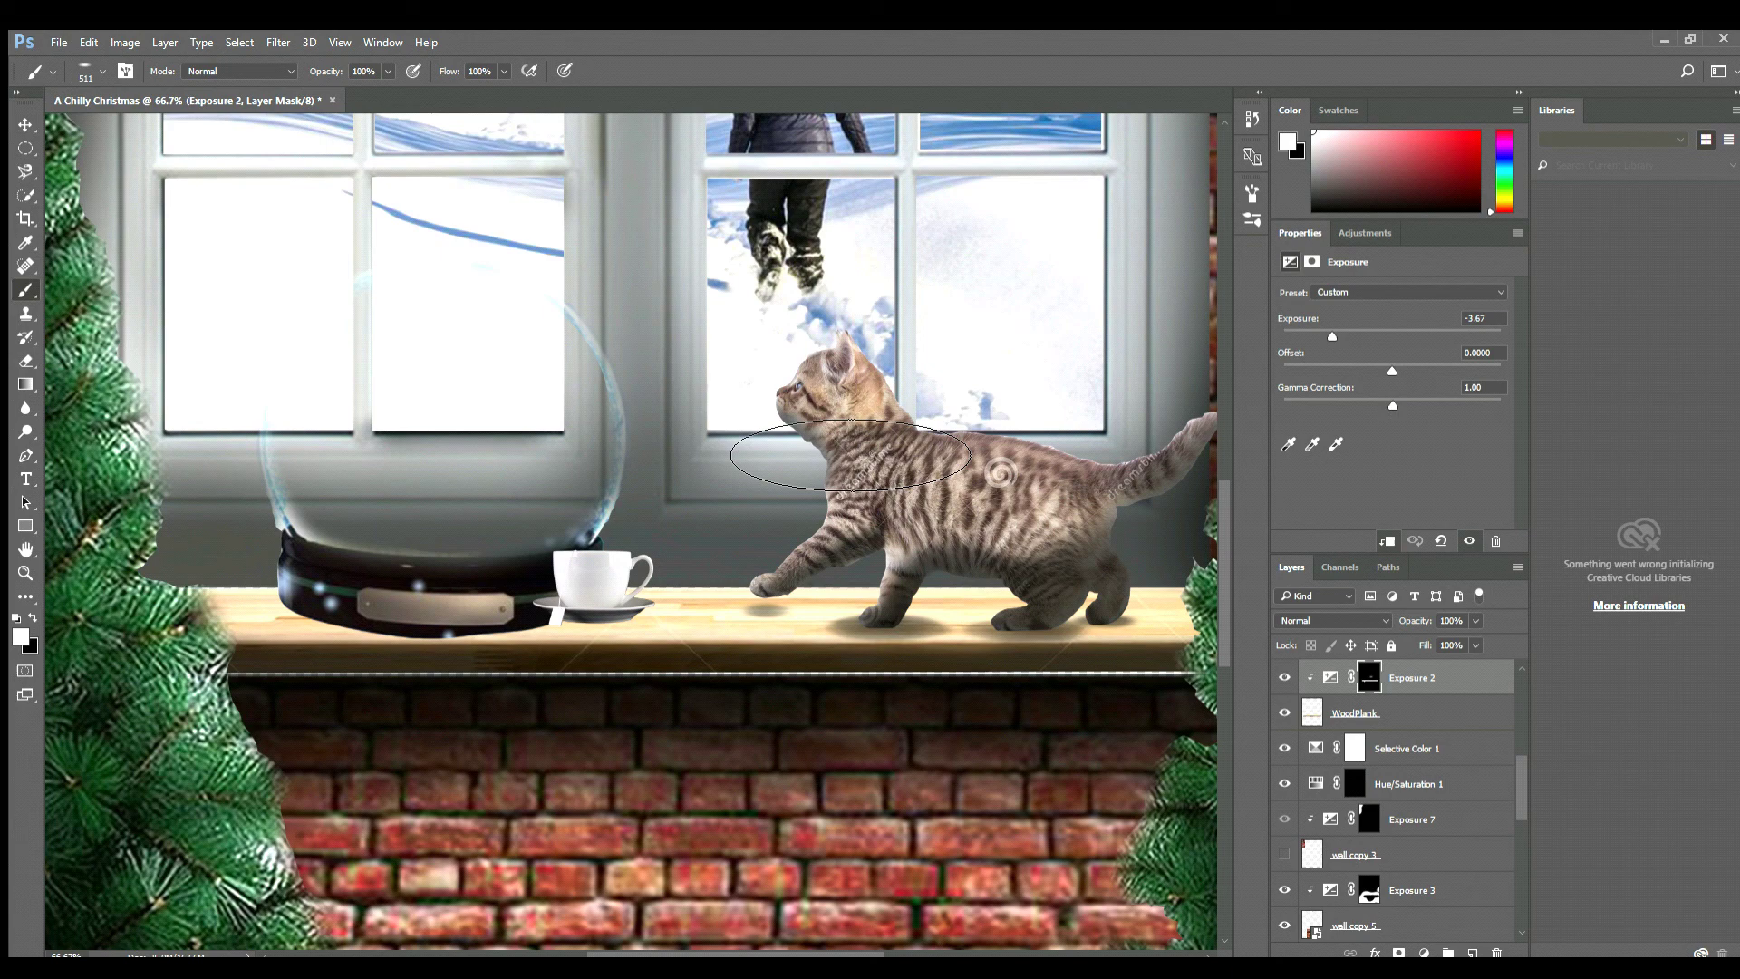
# - Paint a darkening shadow on the sill between the snow globe and the cat
pyautogui.moveTo(712, 636); pyautogui.dragTo(463, 635)
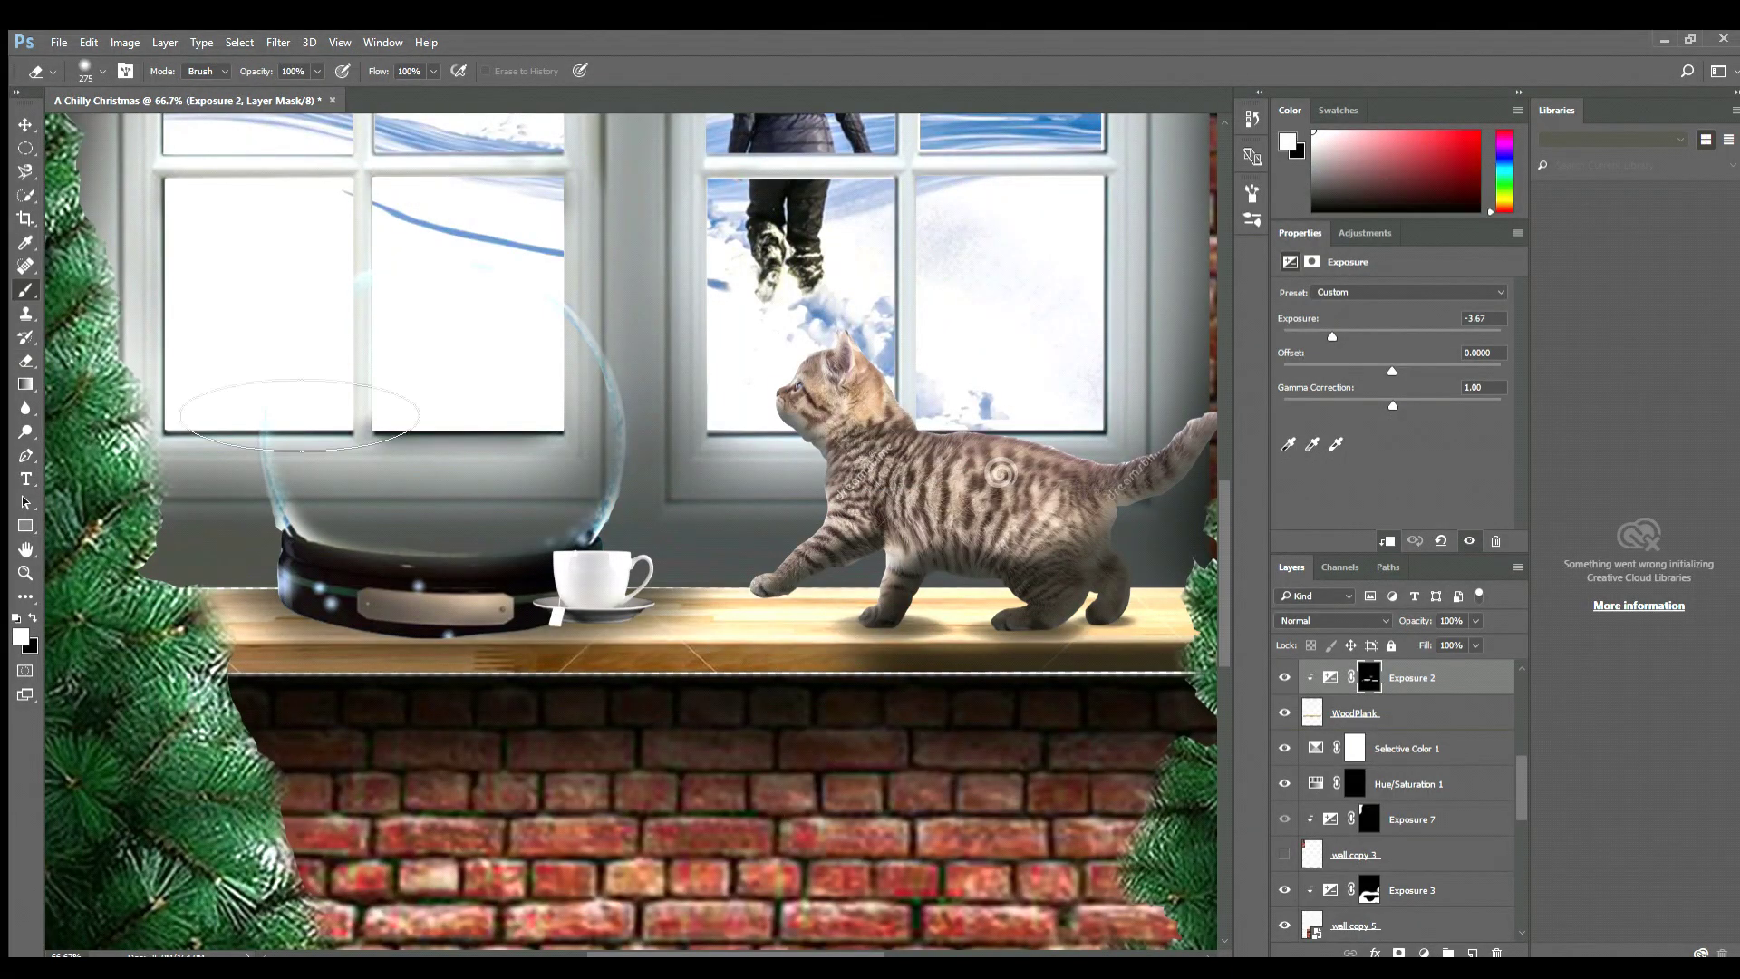
pyautogui.moveTo(997, 635)
pyautogui.mouseDown()
pyautogui.moveTo(699, 691)
pyautogui.moveTo(249, 603)
pyautogui.mouseUp()
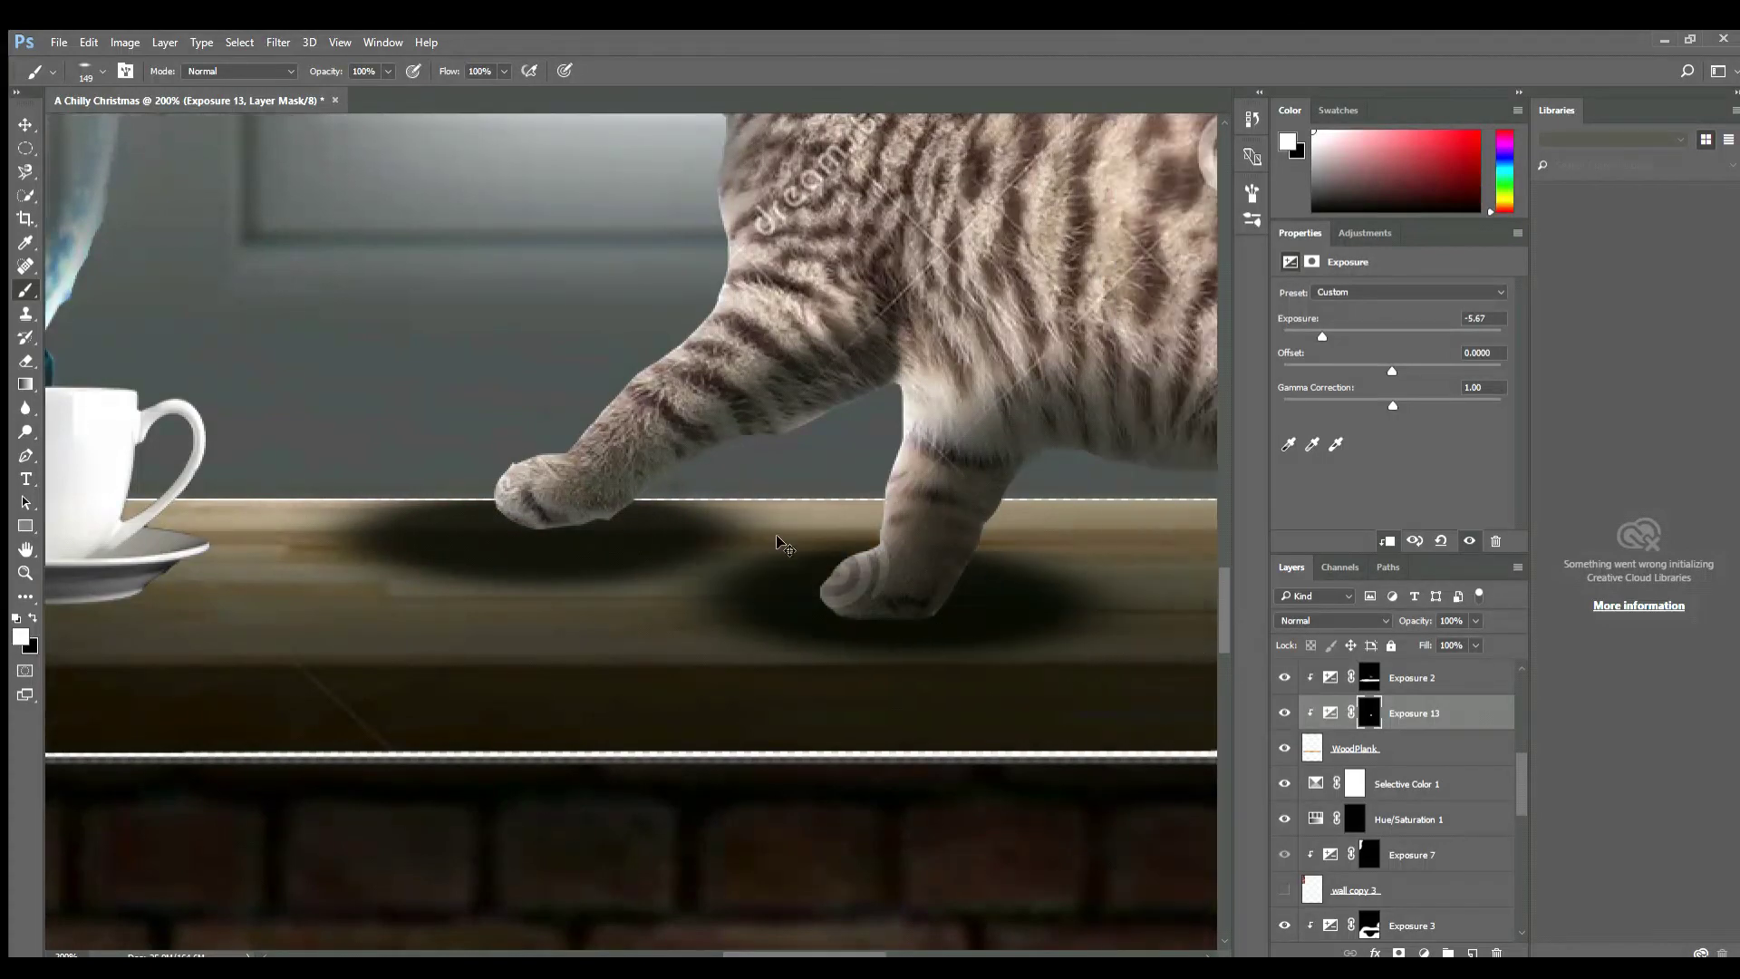
pyautogui.hotkey('ctrl', '-')
pyautogui.hotkey('ctrl', '-')
pyautogui.hotkey('ctrl', '-')
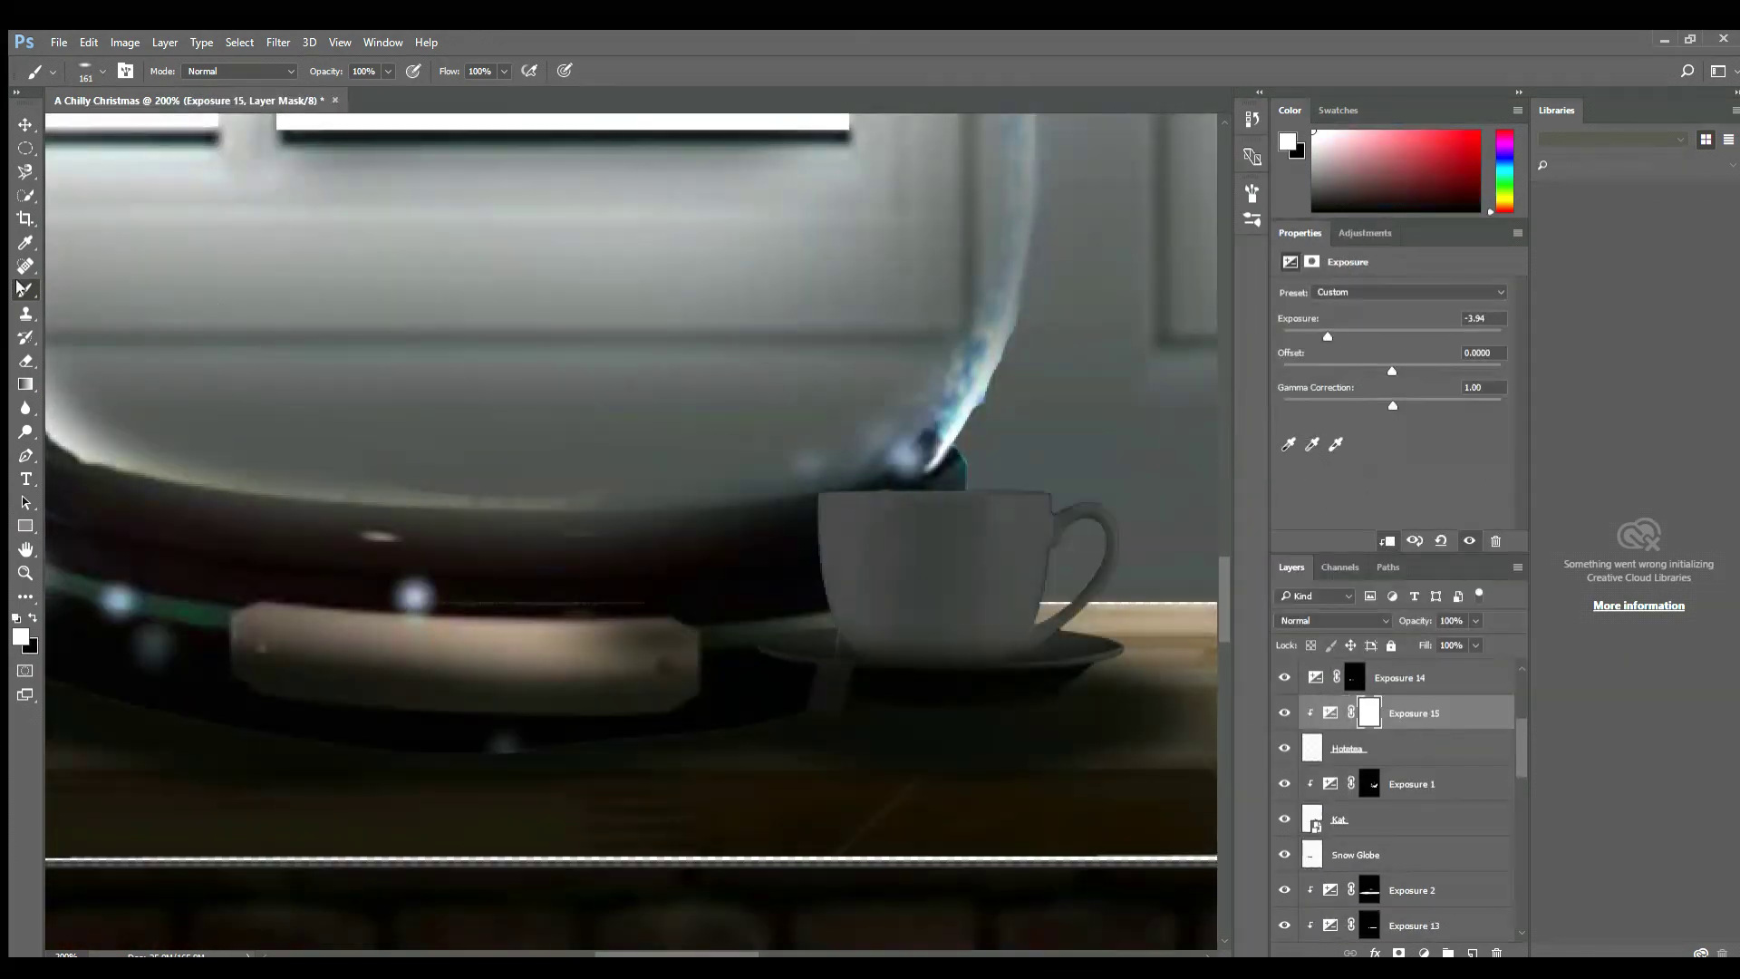
# - Invert the teacup's Exposure mask and paint shadows onto the teacup and snow globe base with a smaller brush
pyautogui.hotkey('ctrl', 'i')
pyautogui.press('[')
pyautogui.press('[')
pyautogui.press('[')
pyautogui.press('[')
pyautogui.press('[')
pyautogui.press('[')
pyautogui.press('[')
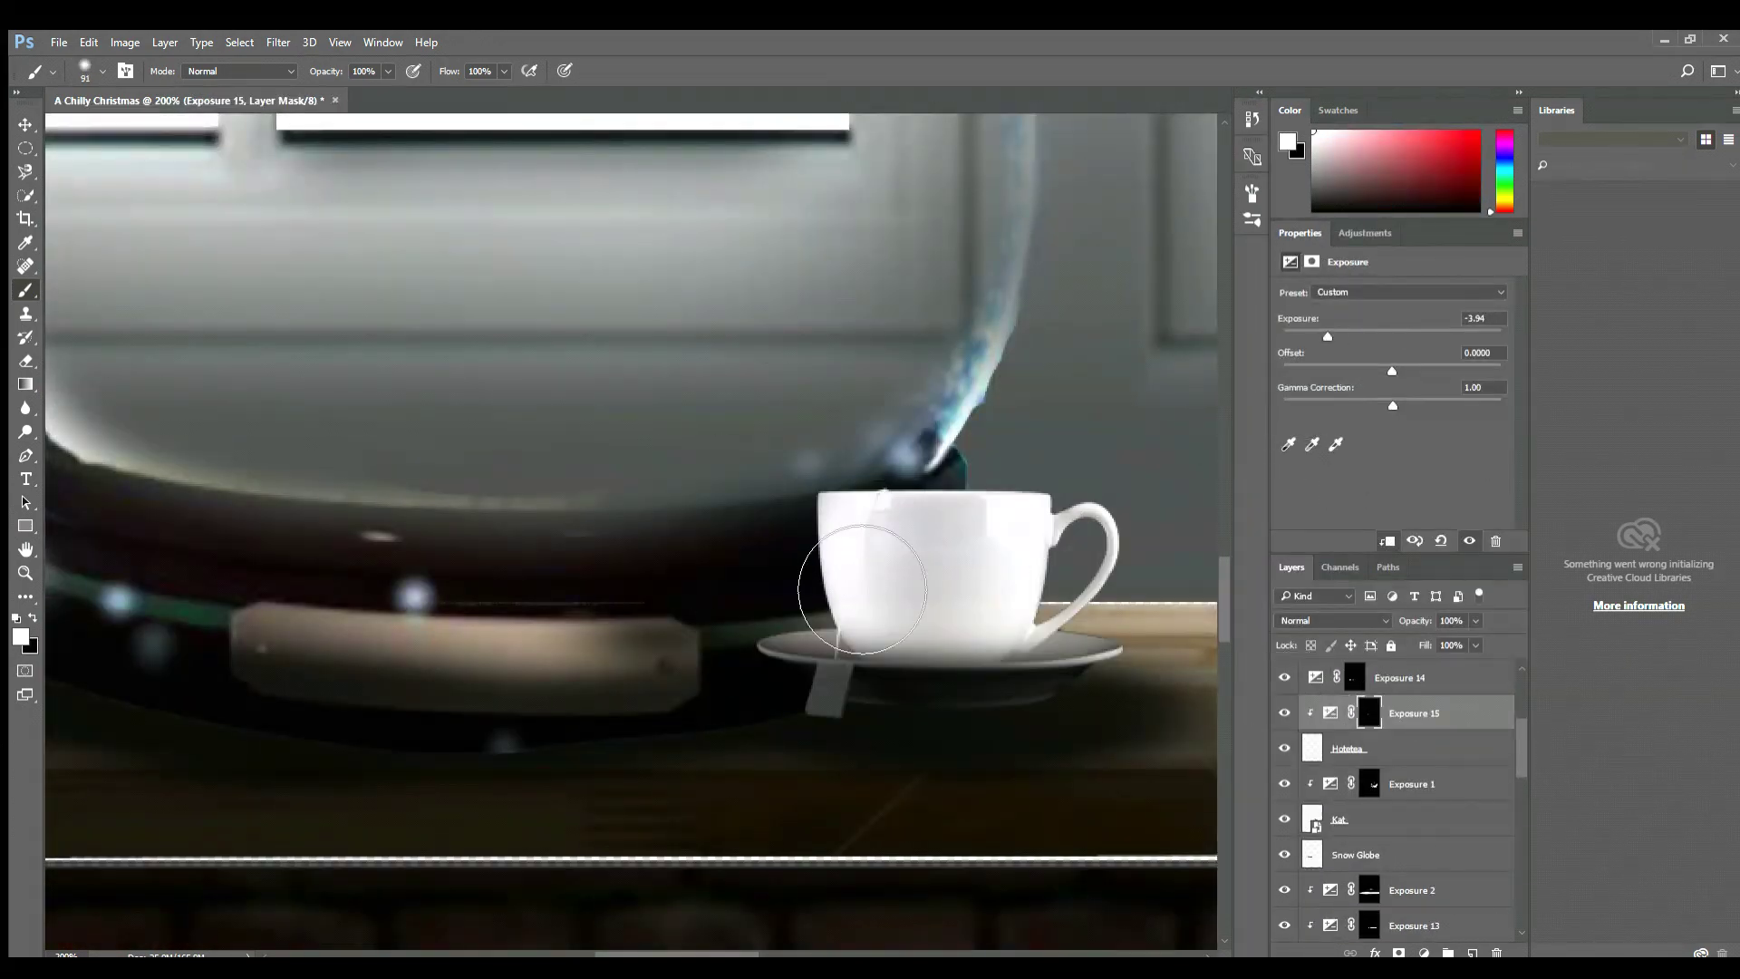
pyautogui.moveTo(825, 789); pyautogui.dragTo(1138, 734)
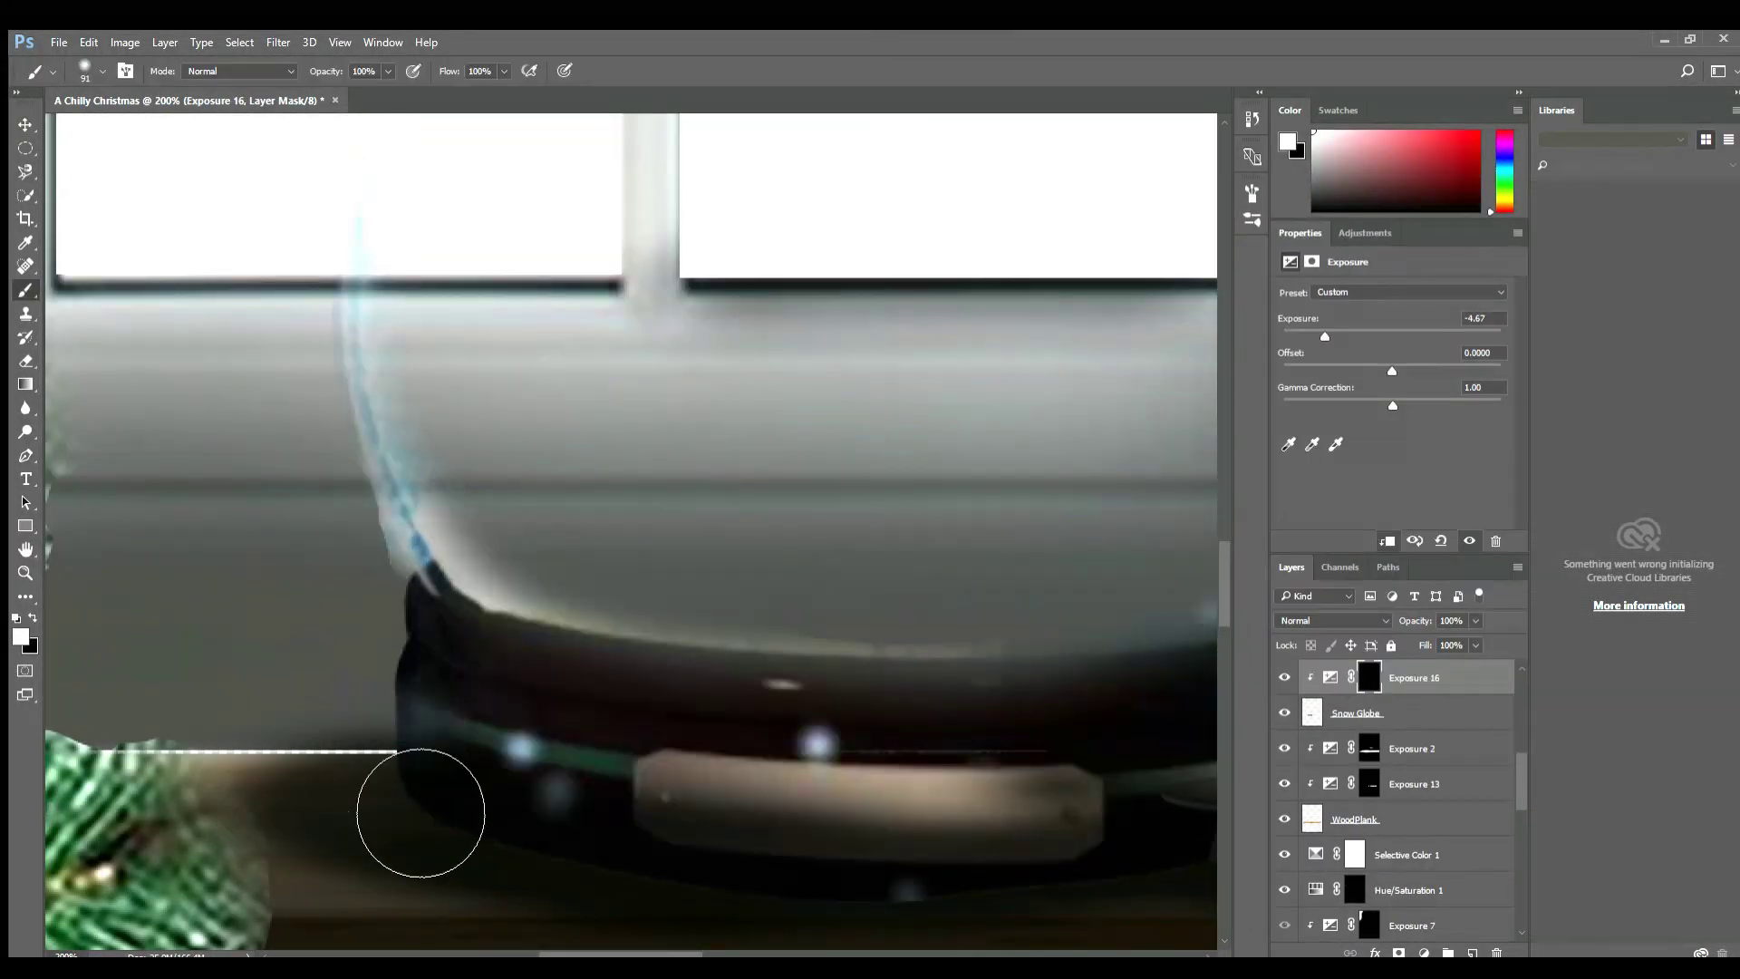
pyautogui.moveTo(420, 816); pyautogui.dragTo(486, 719)
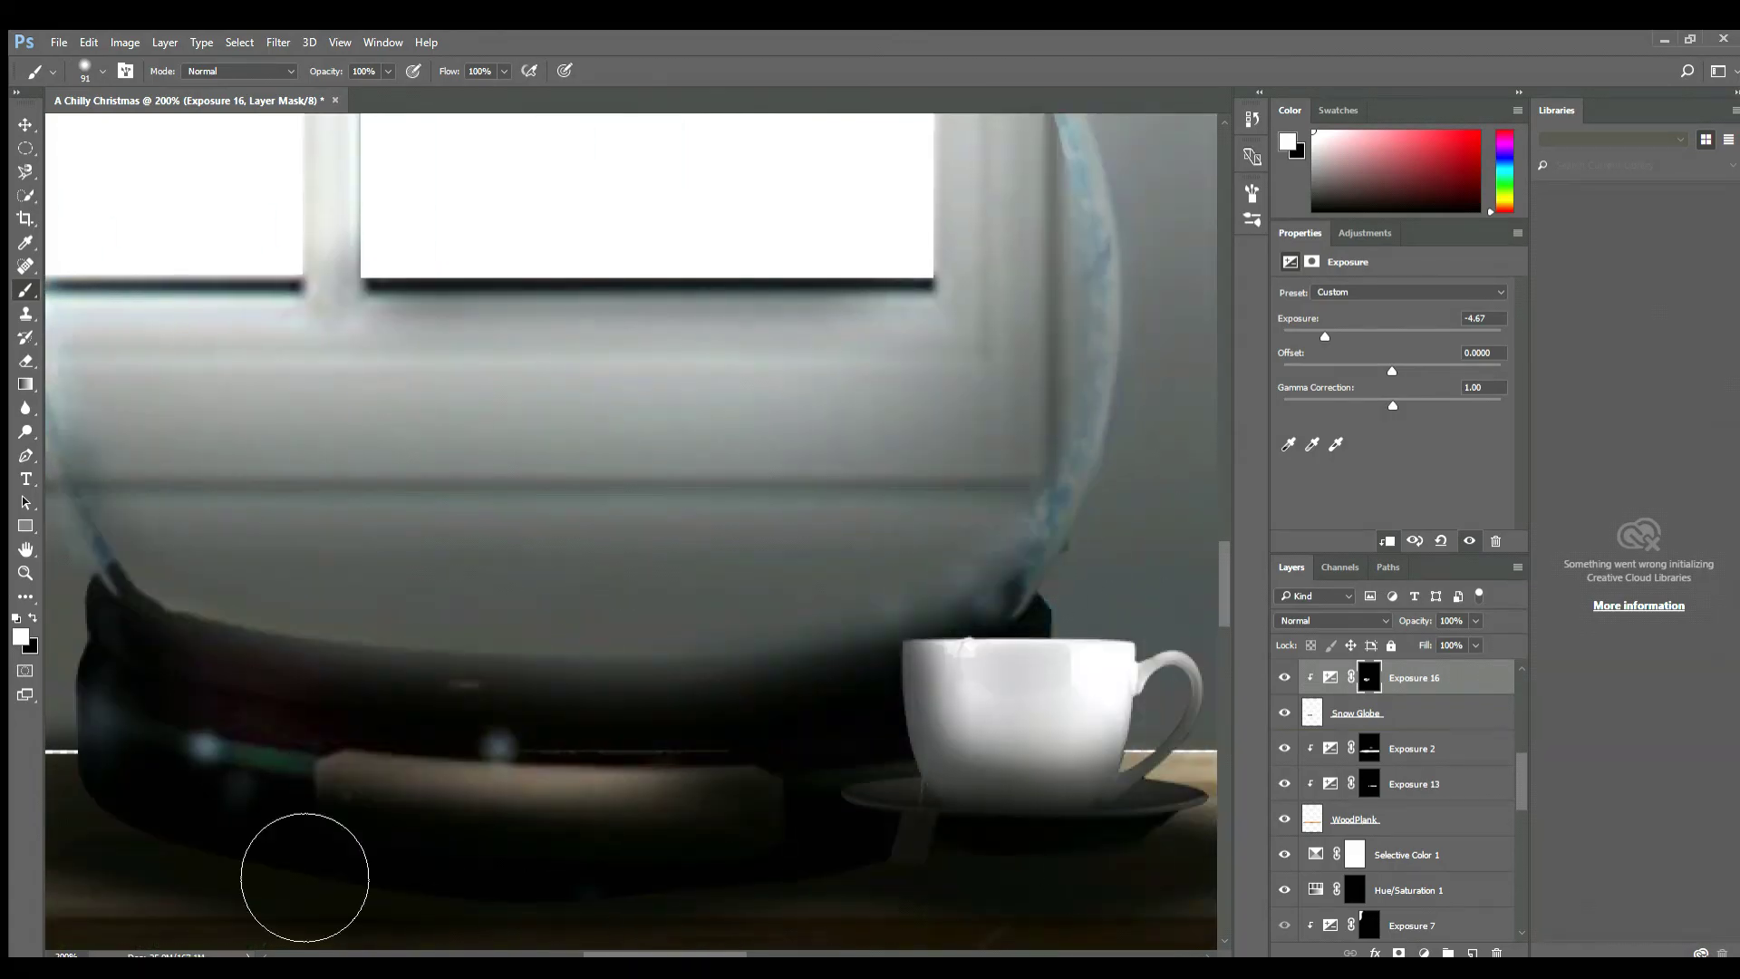
pyautogui.moveTo(305, 876); pyautogui.dragTo(214, 731)
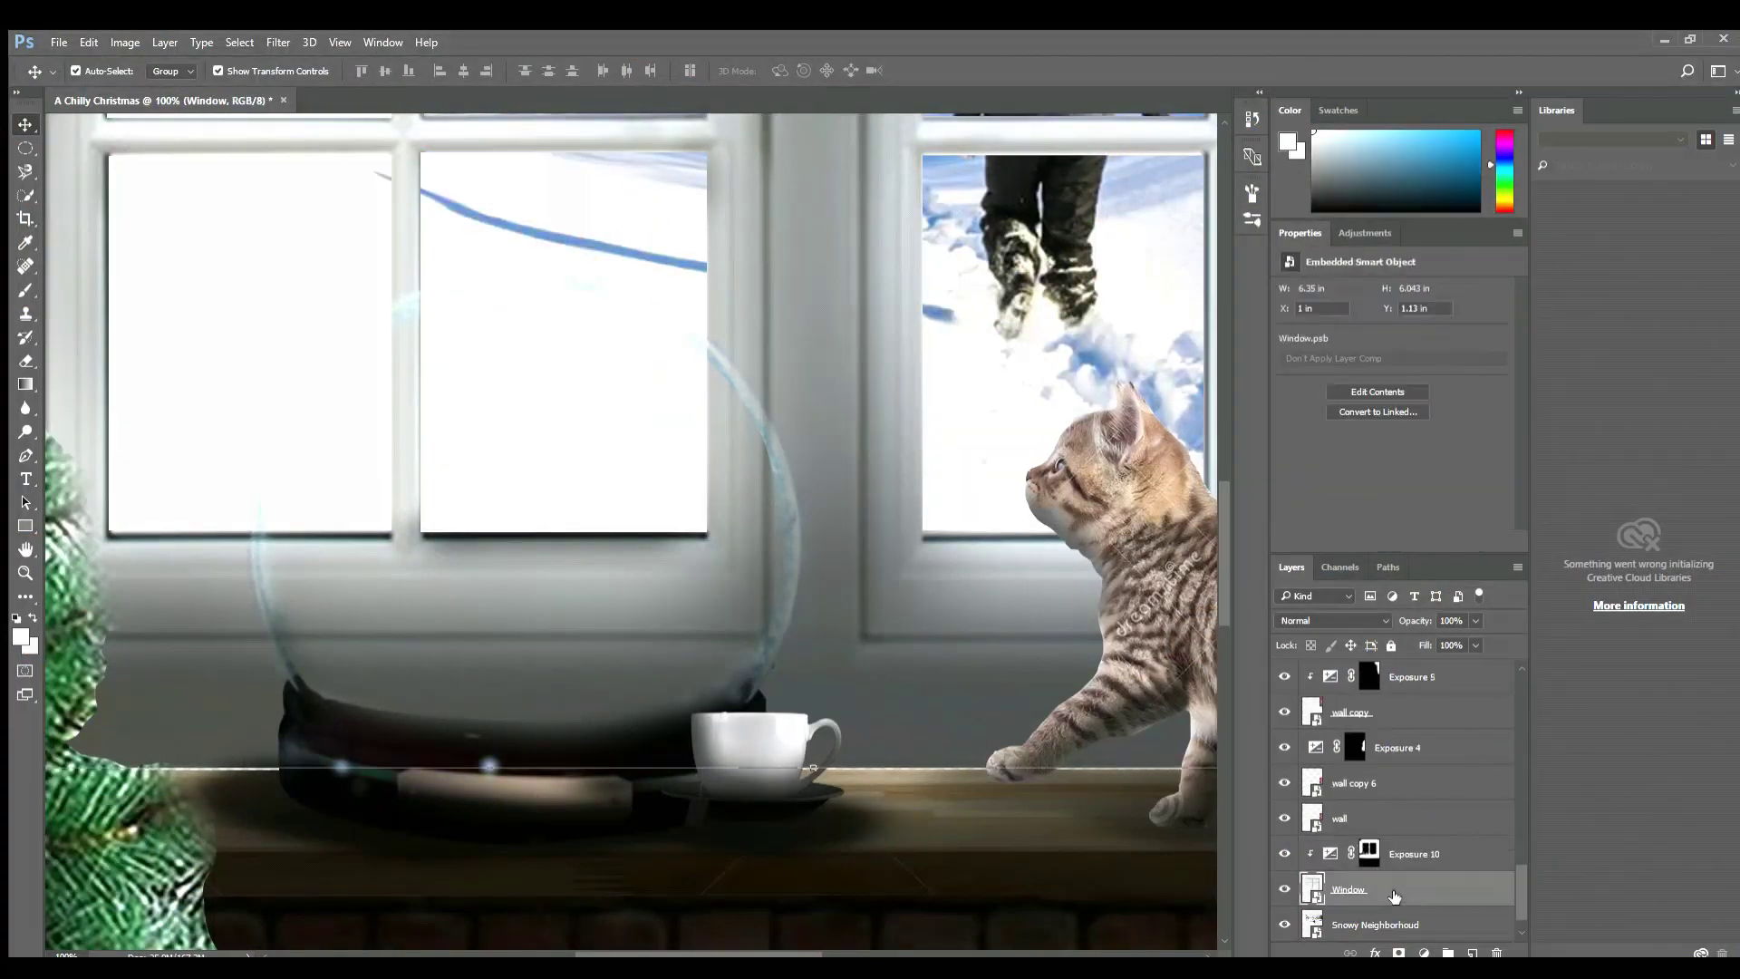
# - Tint the snow globe blue at lightness +17, inverting the mask and painting the tint onto the globe
pyautogui.moveTo(1416, 356); pyautogui.dragTo(1401, 358)
pyautogui.moveTo(1387, 423); pyautogui.dragTo(1410, 424)
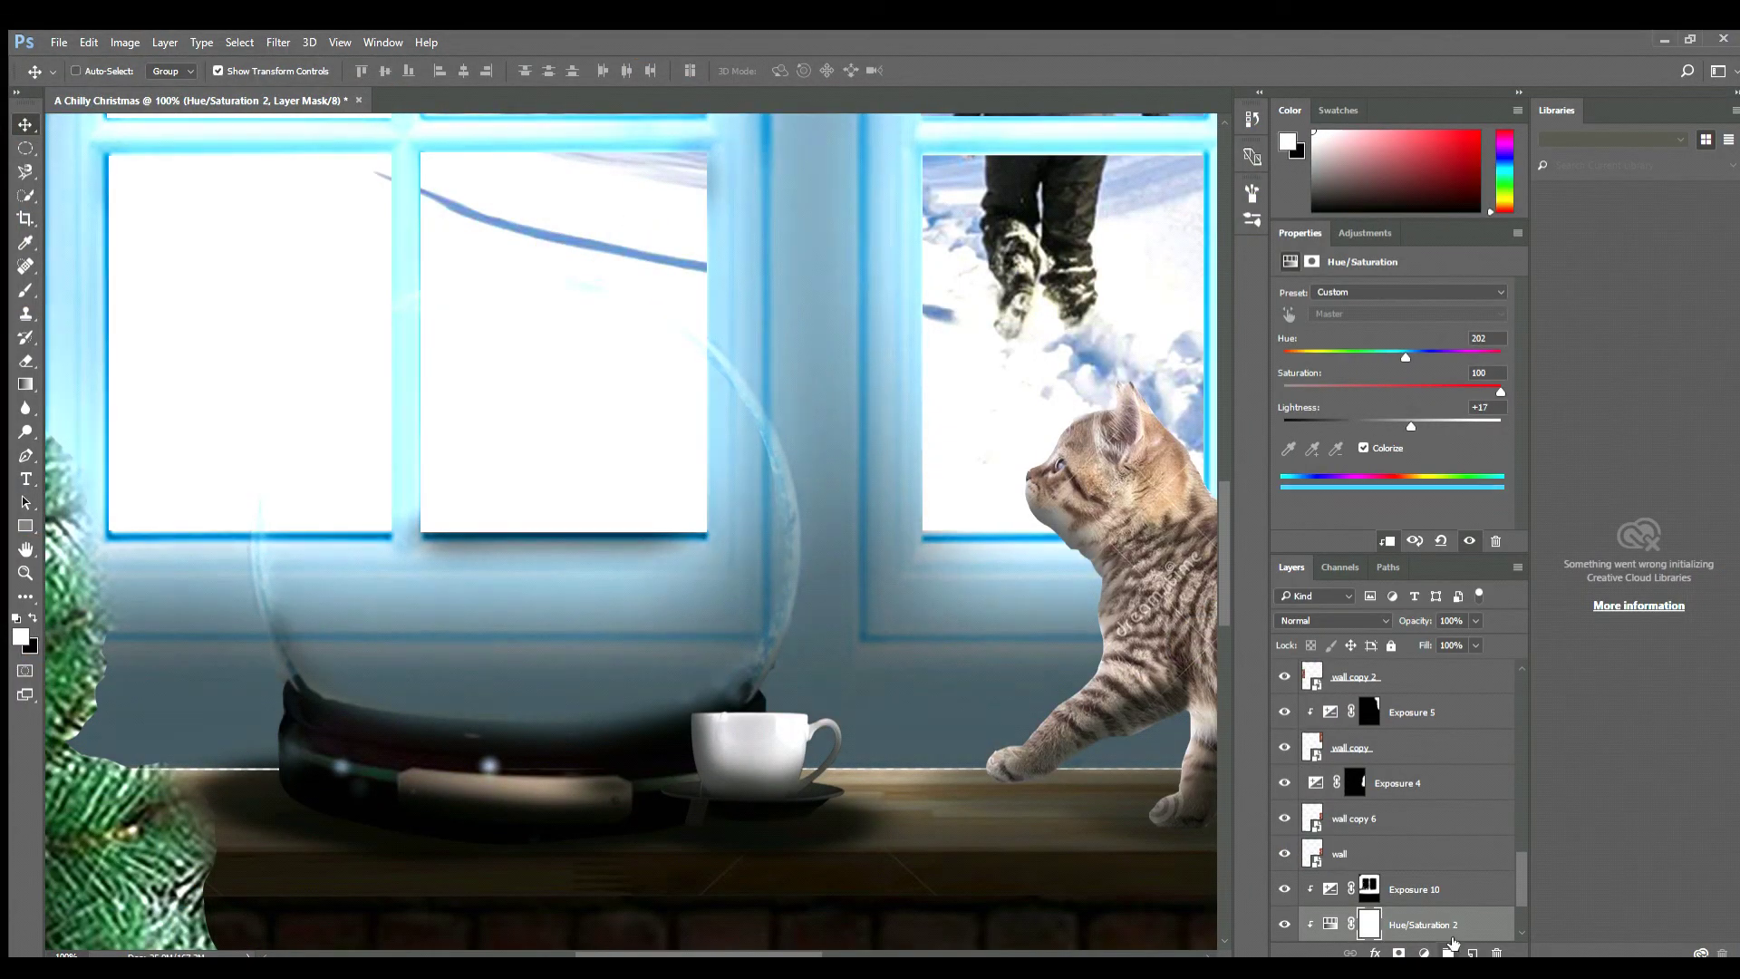
pyautogui.hotkey('ctrl', 'i')
pyautogui.press('b')
pyautogui.moveTo(380, 552); pyautogui.dragTo(488, 638)
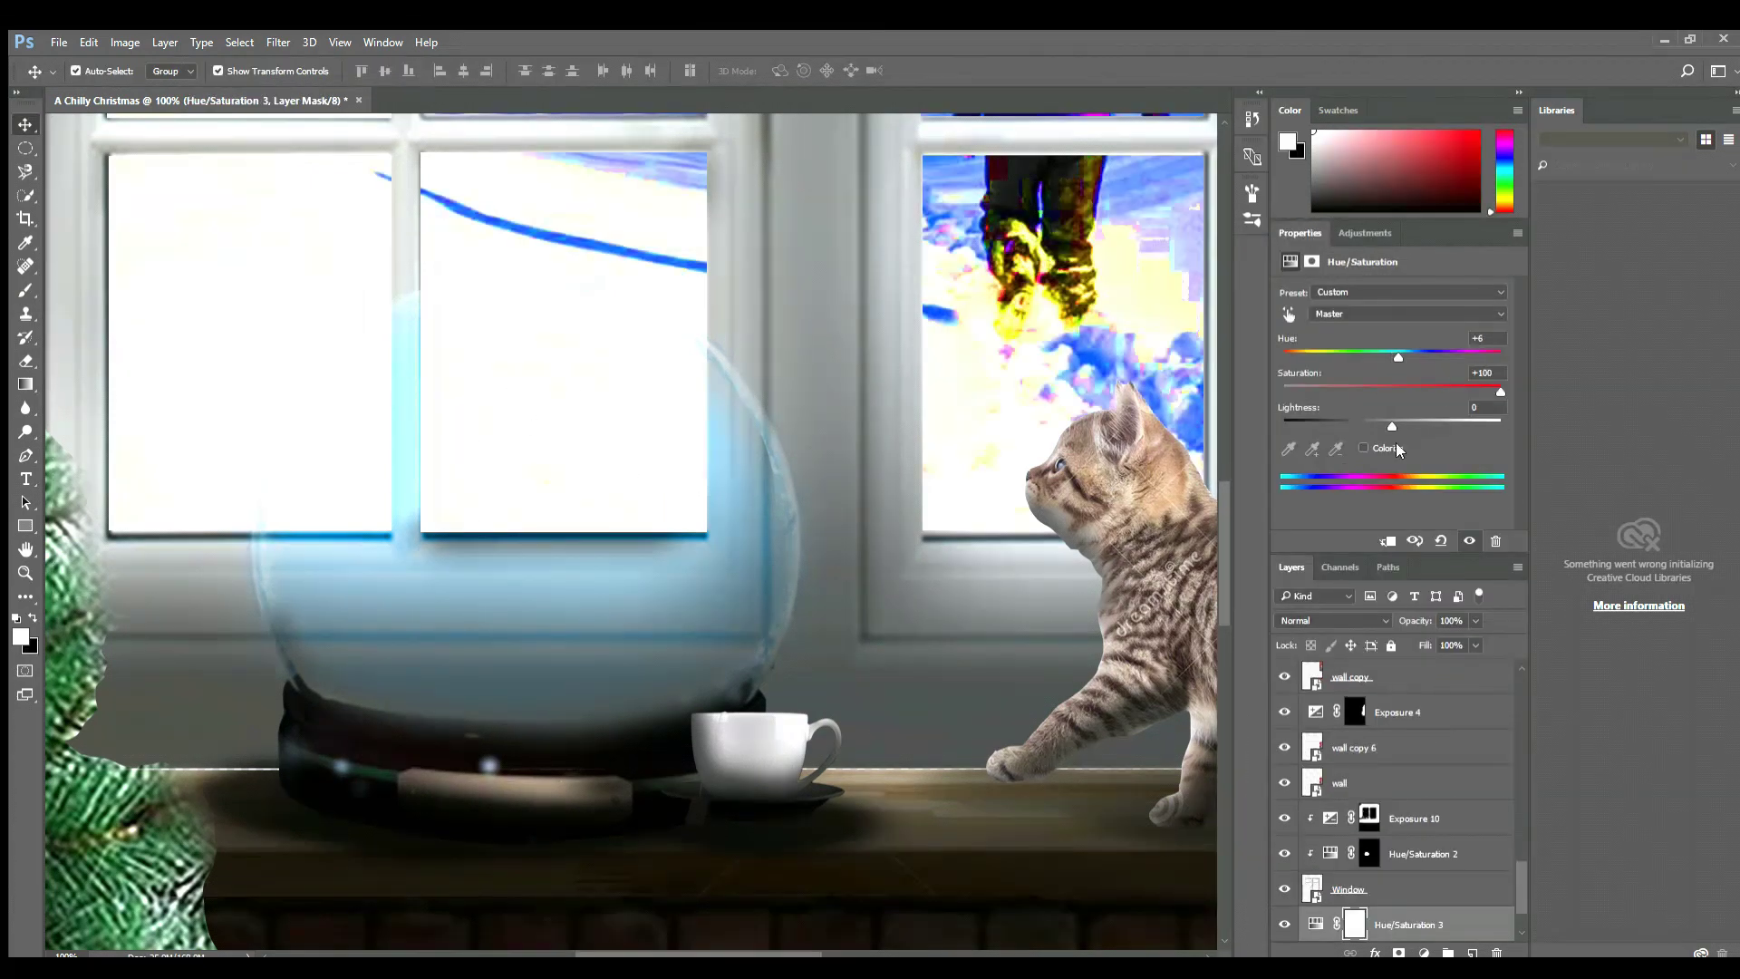
# - Add a brightening cyan tint with Hue/Saturation 3 on the window scene and erase it from the globe's centre
pyautogui.moveTo(1370, 421)
pyautogui.mouseDown()
pyautogui.moveTo(1411, 423)
pyautogui.moveTo(1389, 423)
pyautogui.mouseUp()
pyautogui.hotkey('ctrl', 'i')
pyautogui.press('b')
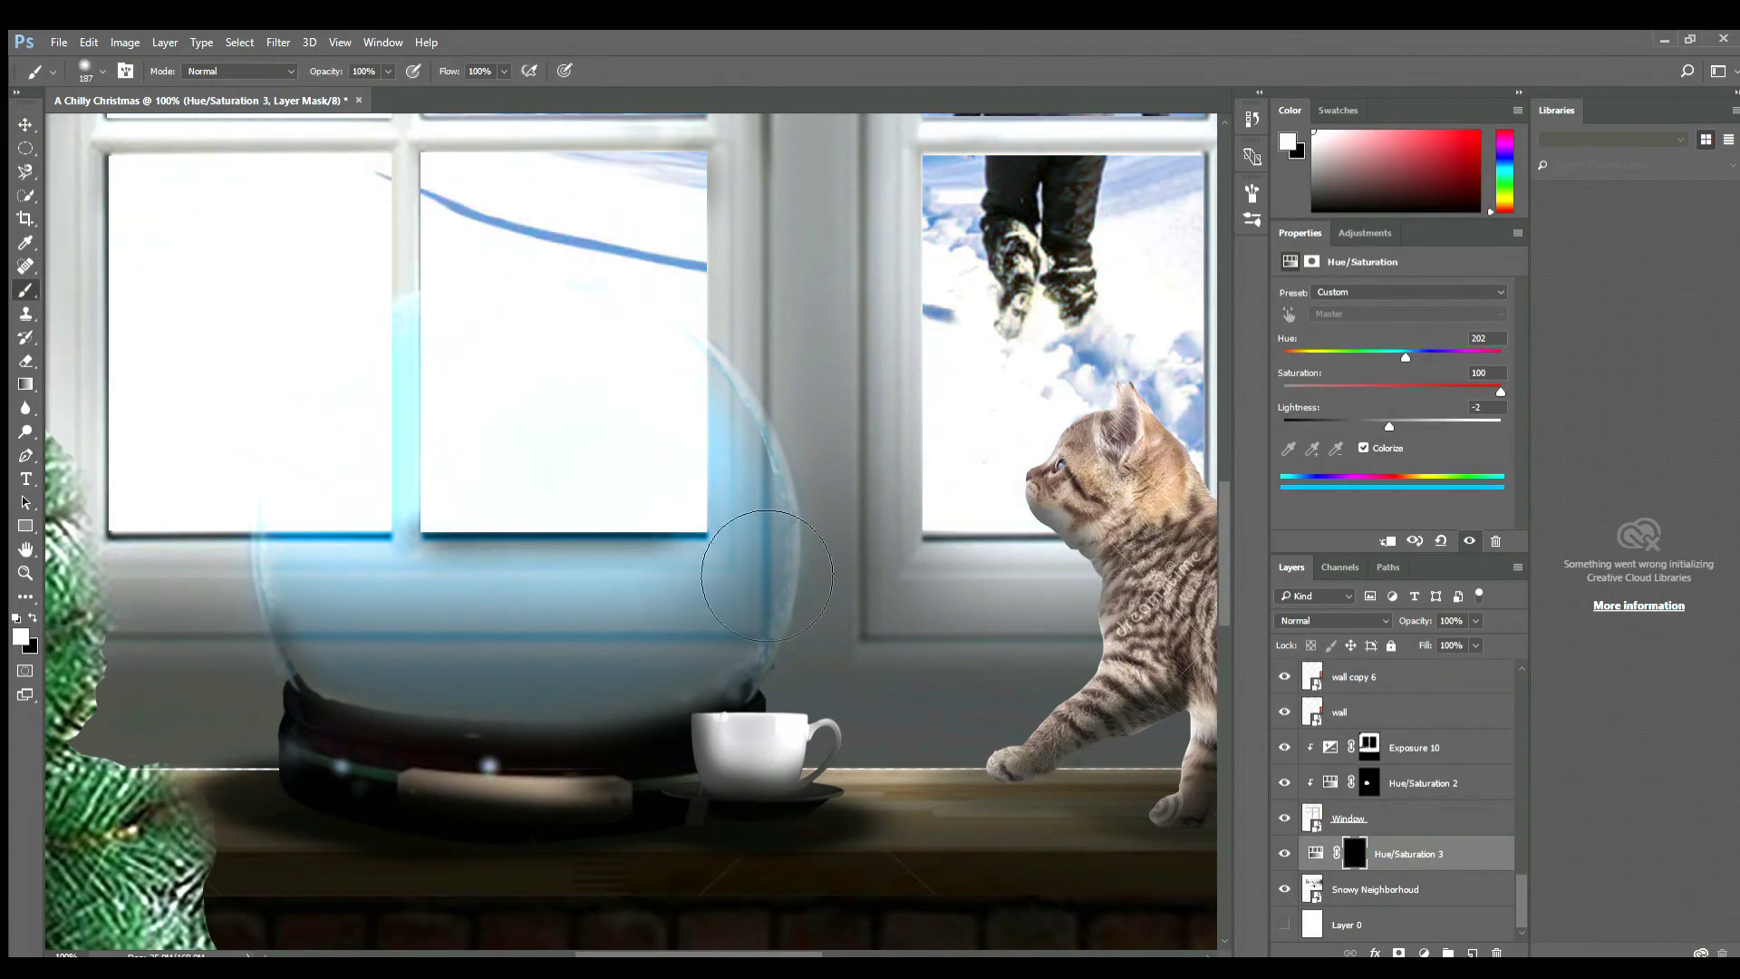
pyautogui.click(1411, 886)
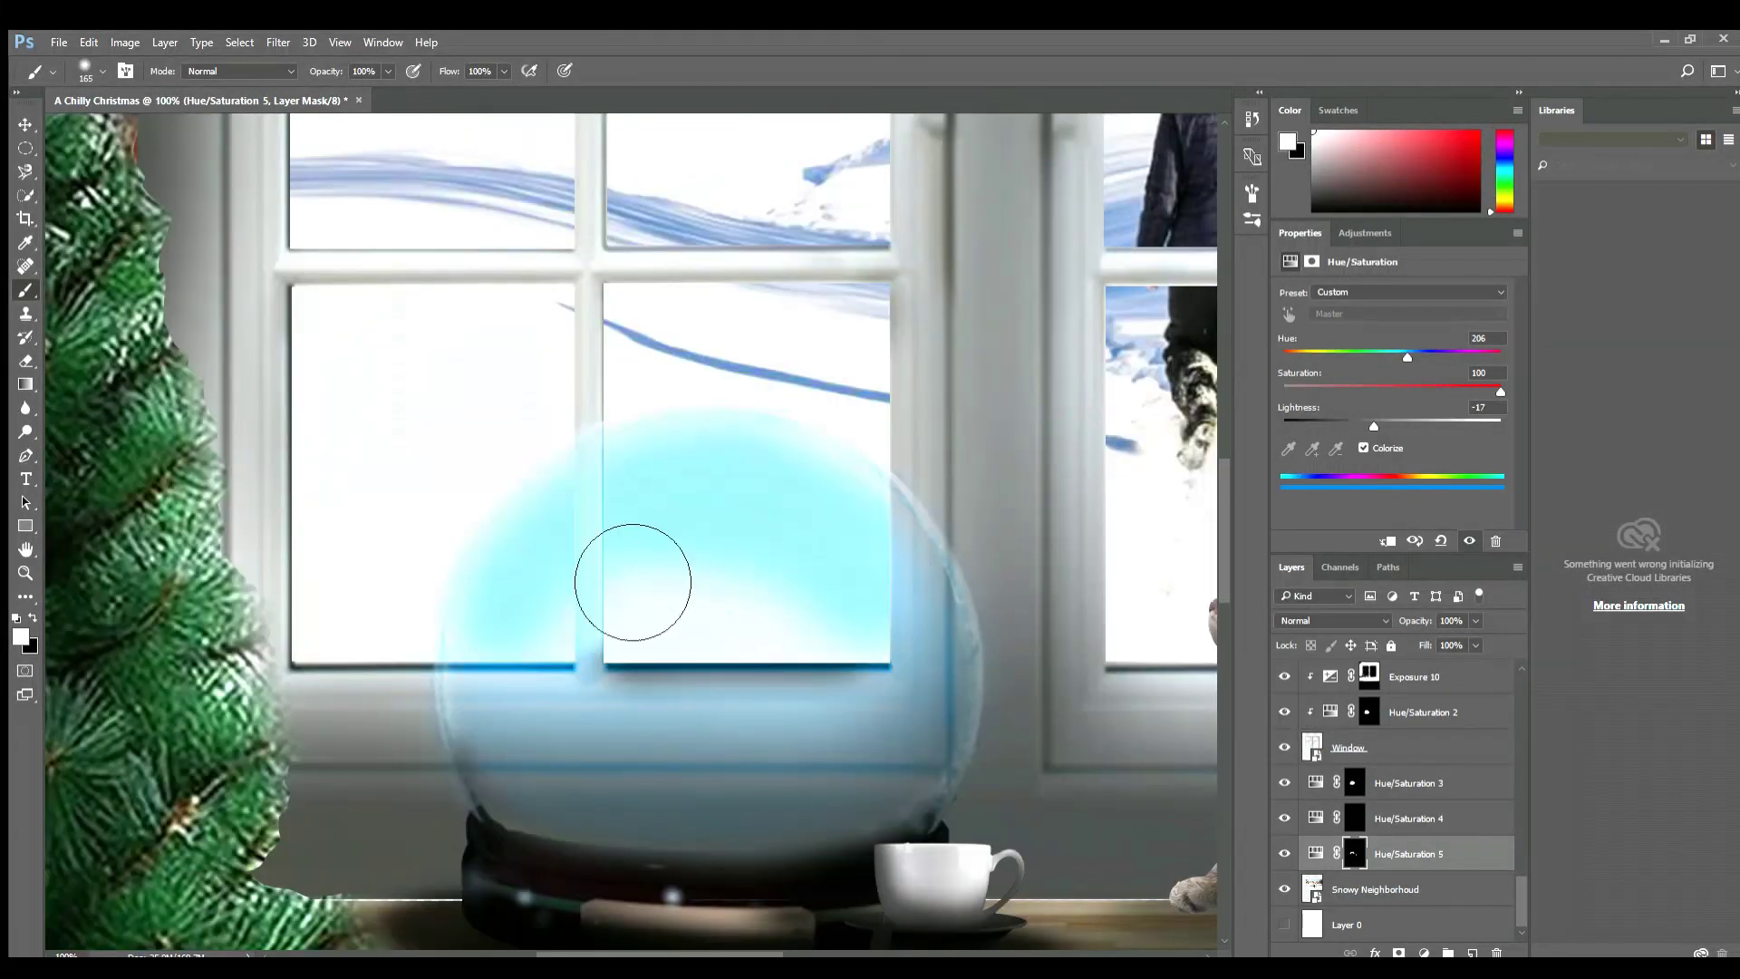
pyautogui.moveTo(743, 626); pyautogui.dragTo(734, 535)
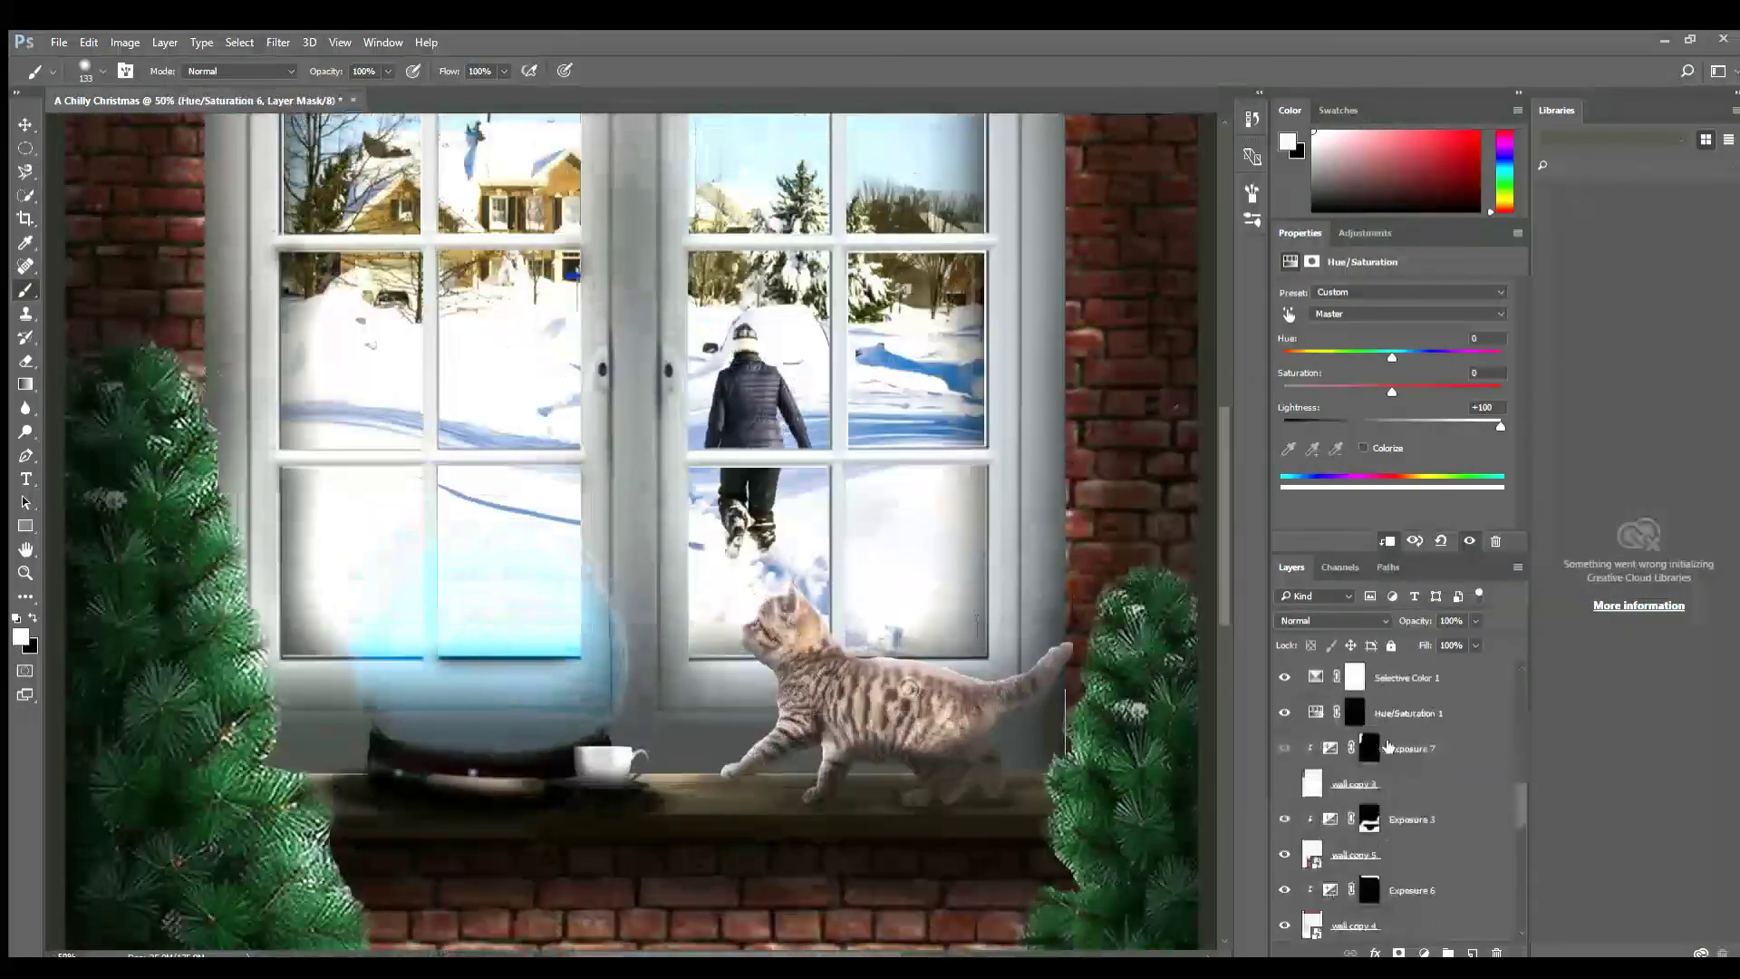
# - Paint and erase Exposure 17's mask around the lower pane edges, clearing the shading from the walking figure
pyautogui.scroll(-1, 1386, 745)
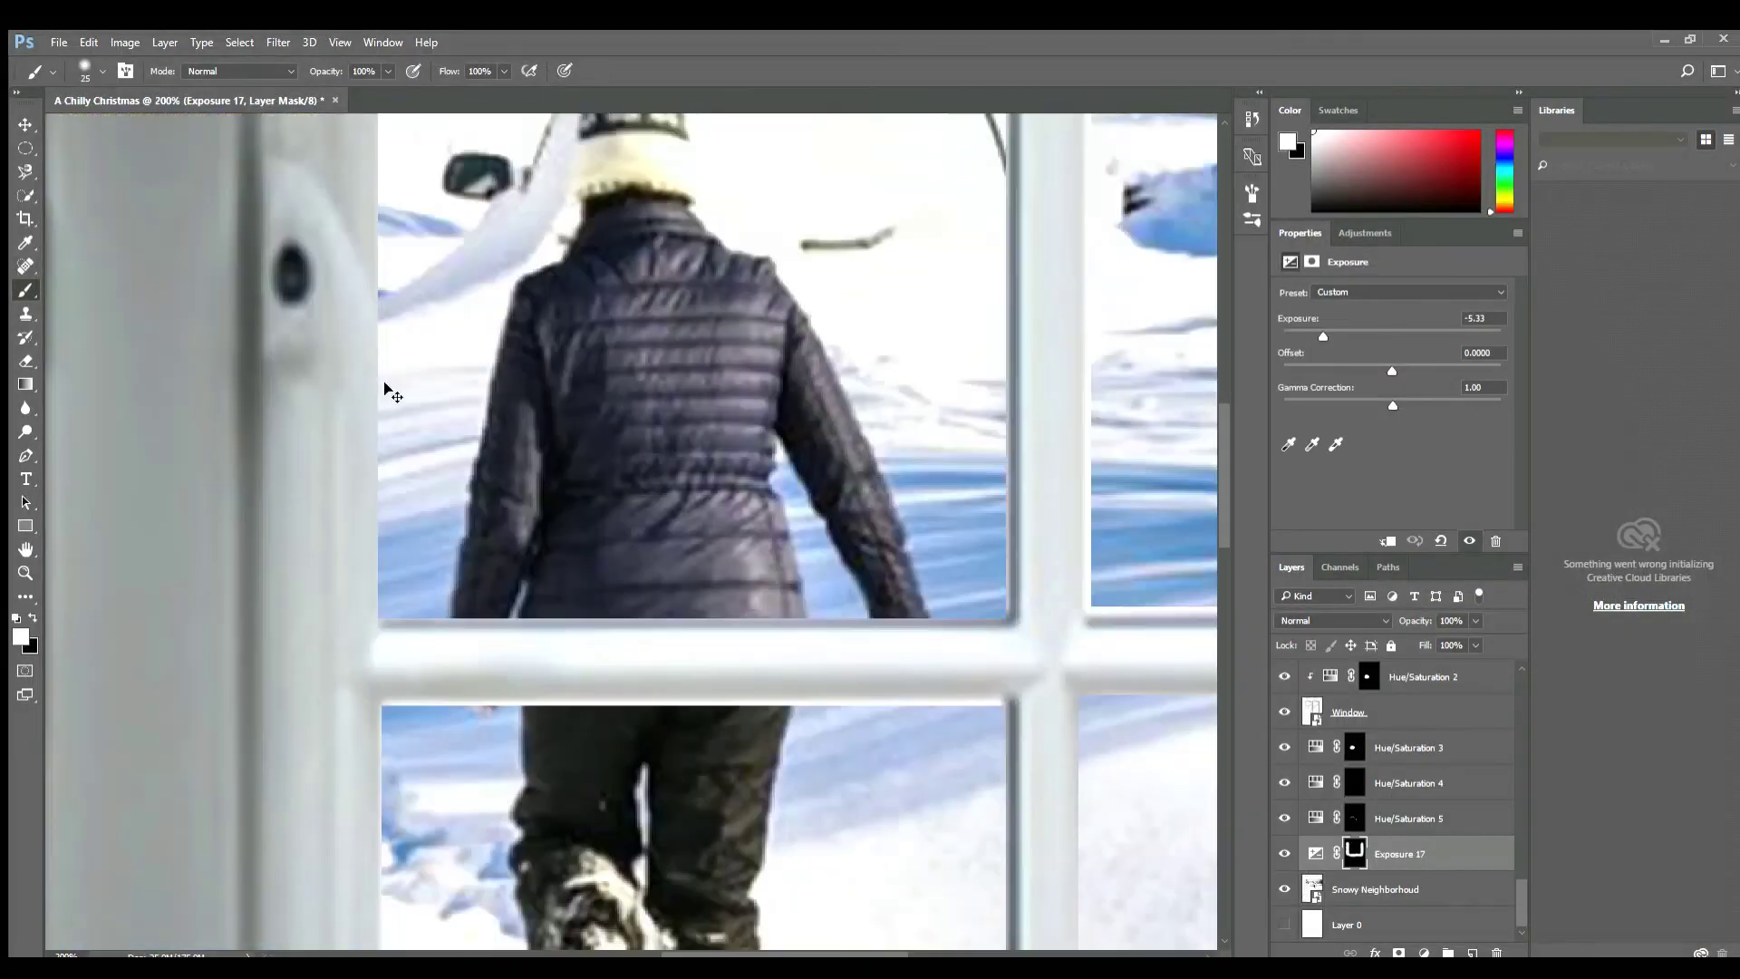
pyautogui.scroll(-15, 624, 299)
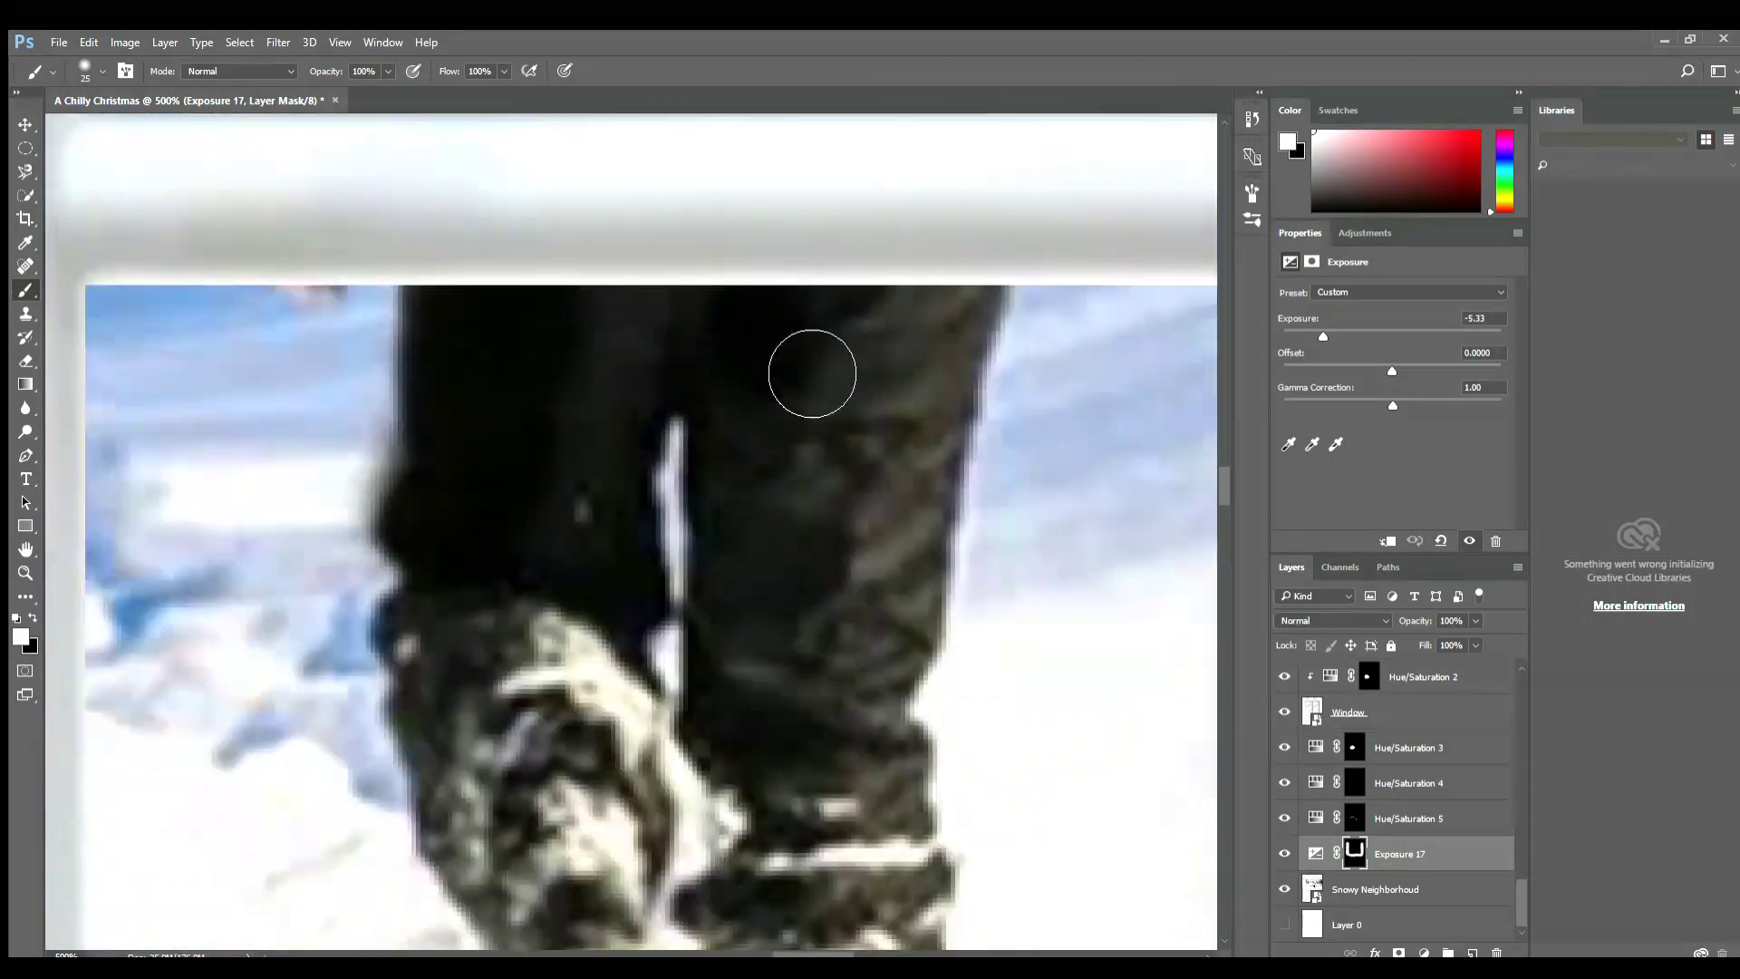
pyautogui.scroll(15, 588, 530)
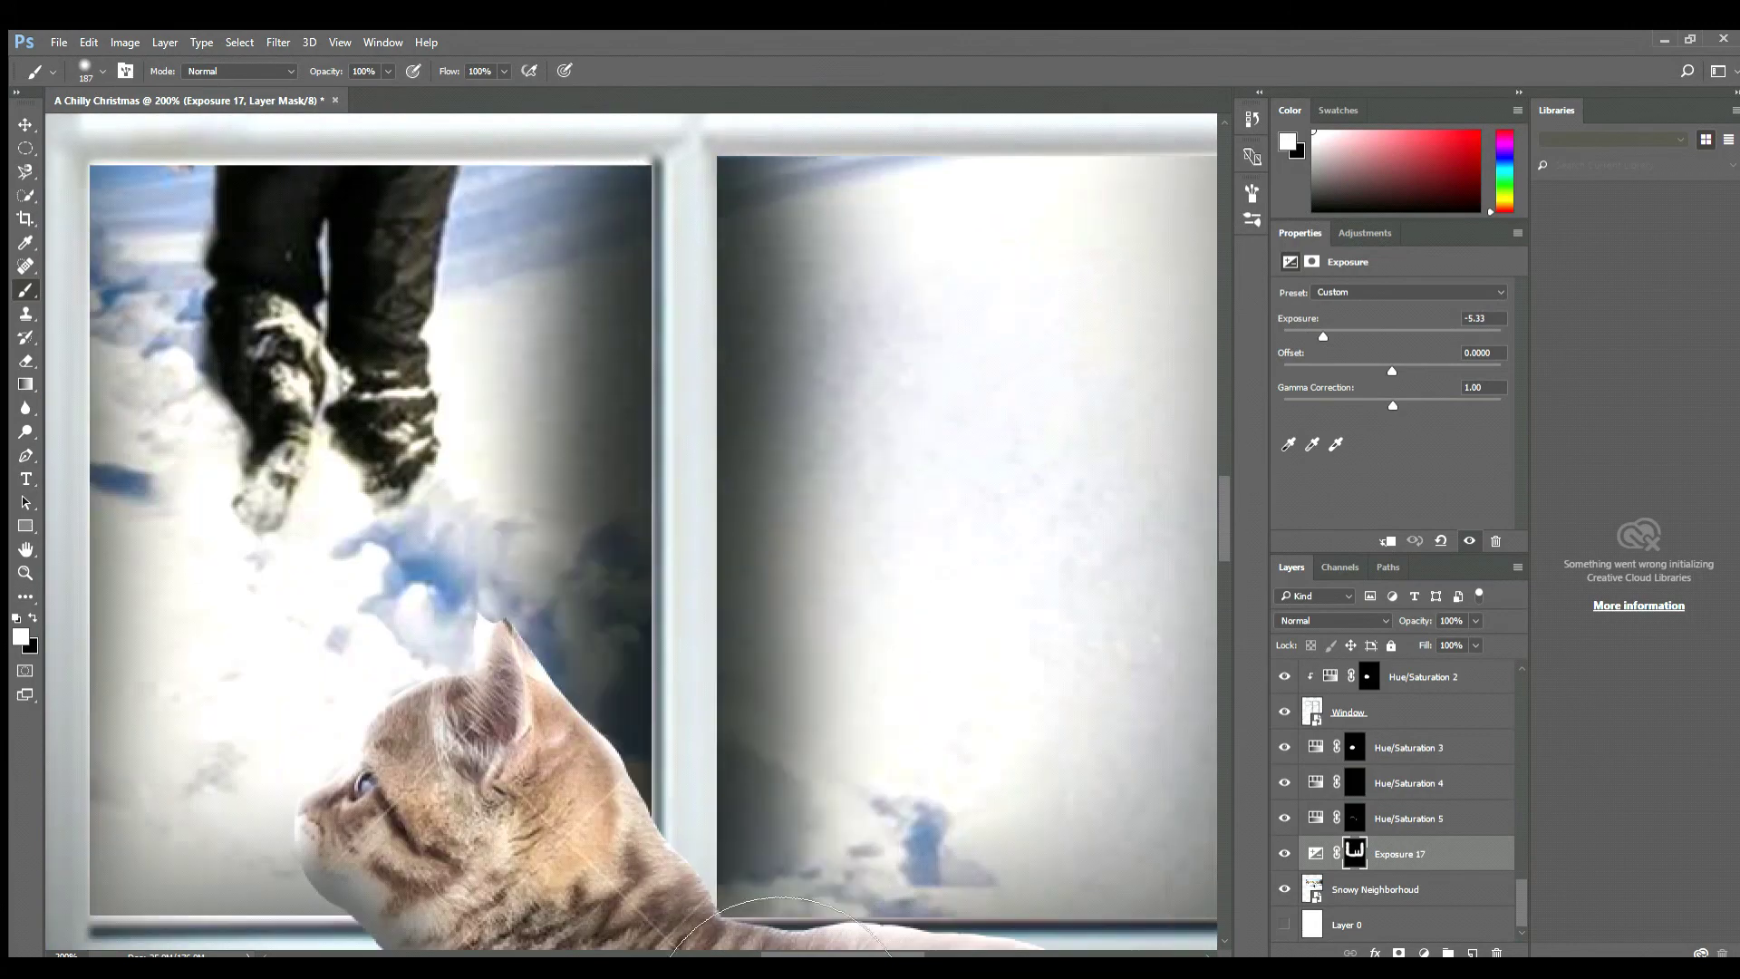
pyautogui.press('e')
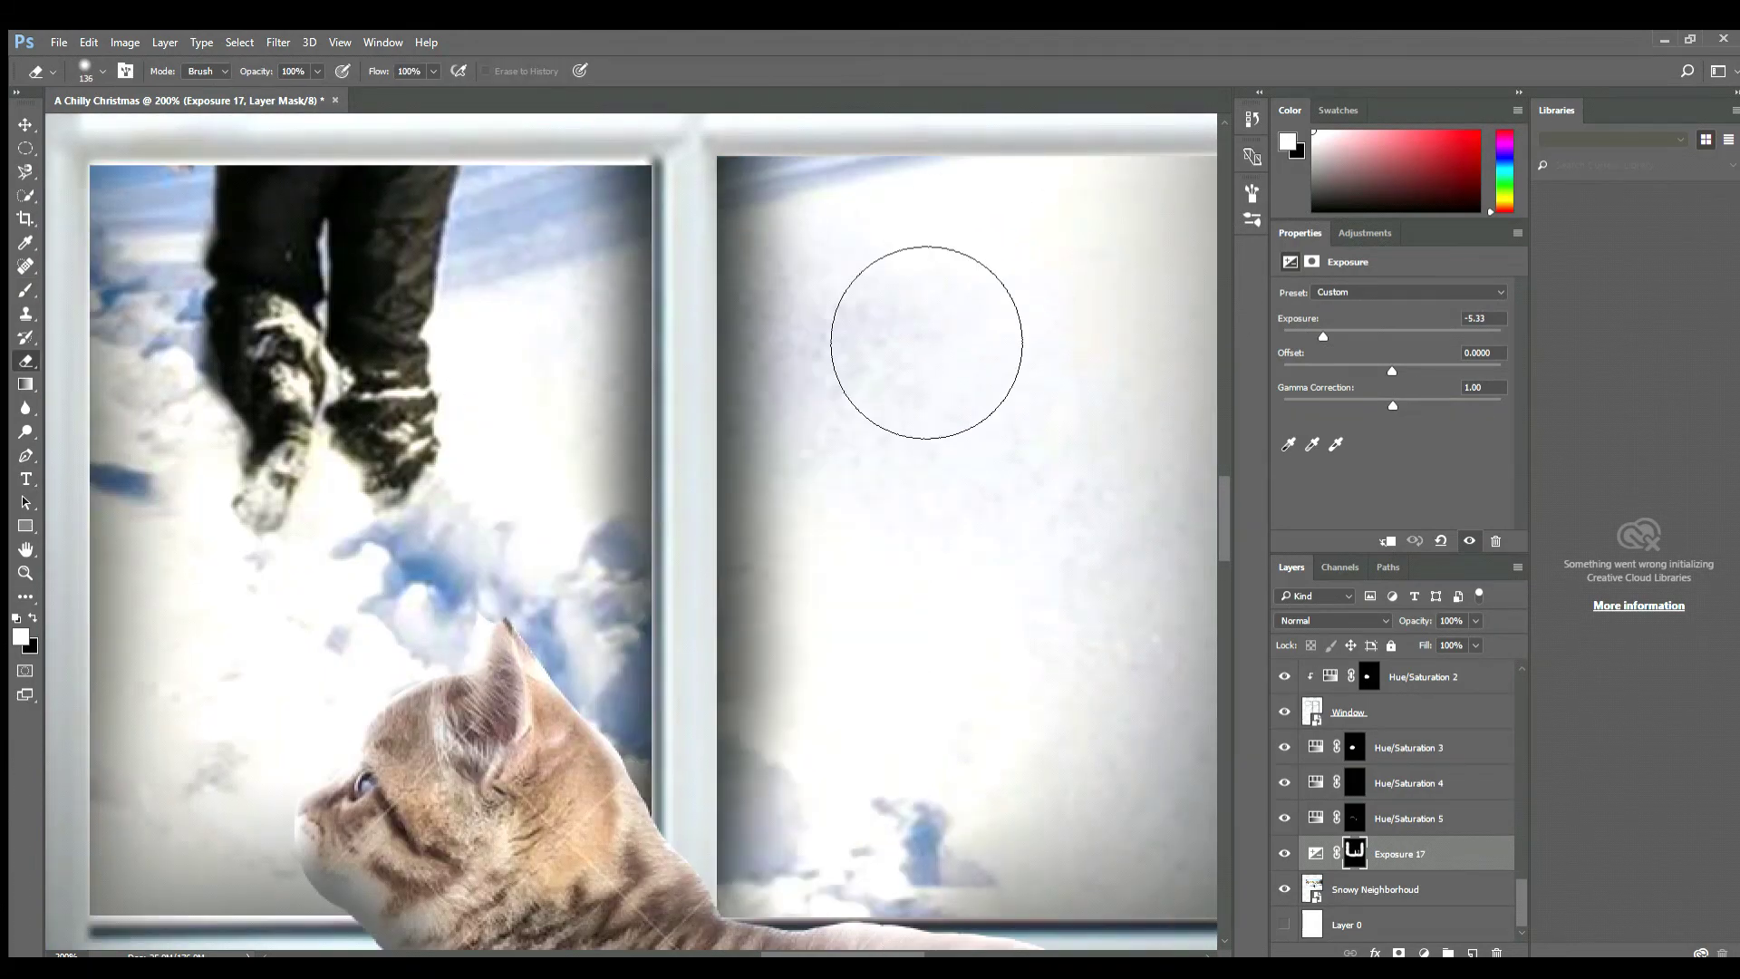
pyautogui.hscroll(3, 544, 835)
pyautogui.scroll(2, 1108, 913)
pyautogui.press('b')
pyautogui.scroll(5, 583, 739)
pyautogui.hscroll(-4, 583, 738)
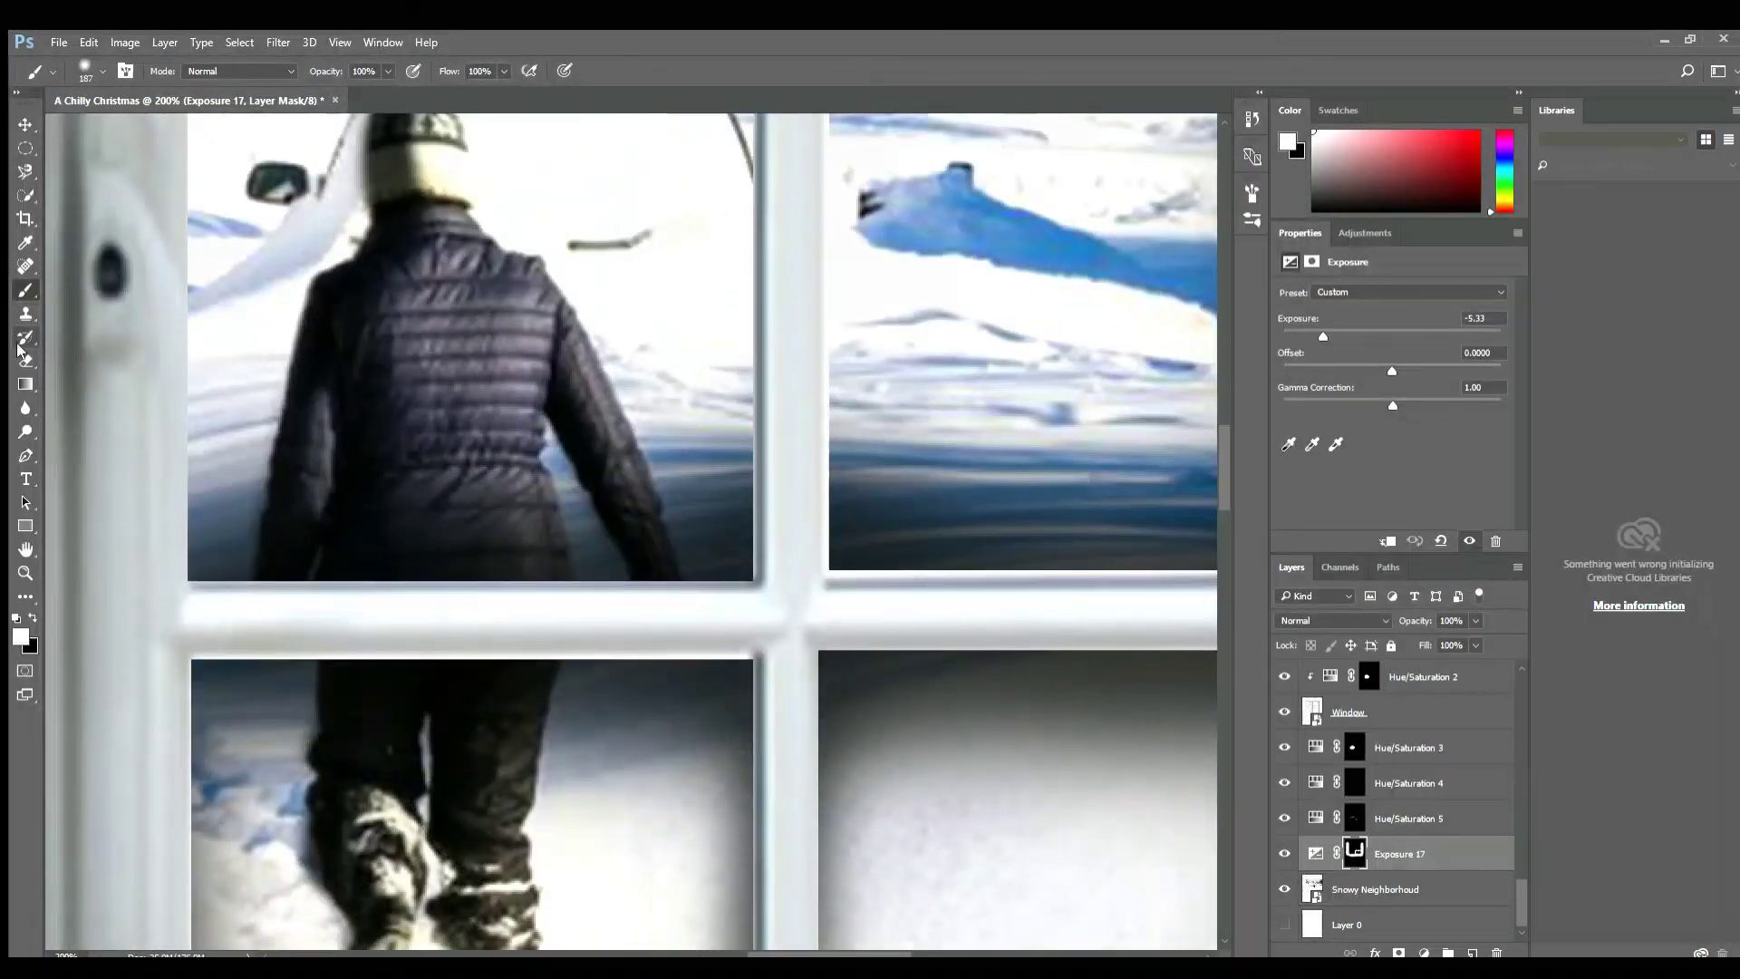
pyautogui.click(20, 353)
pyautogui.scroll(-6, 933, 863)
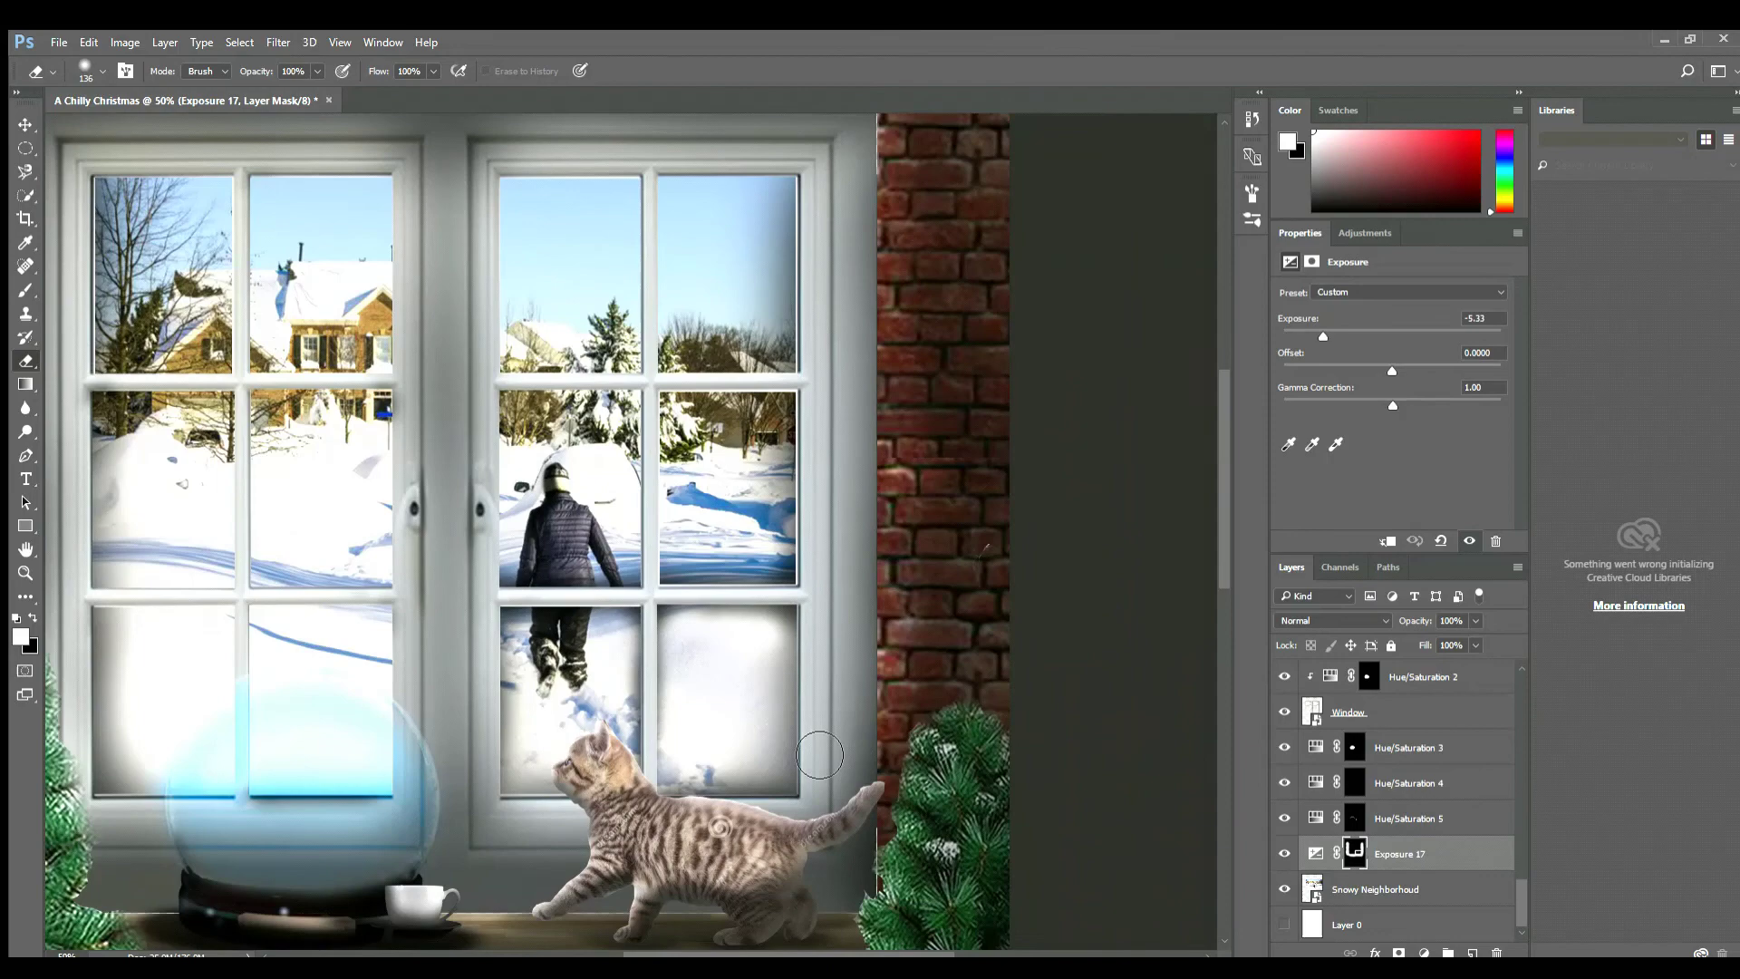
pyautogui.scroll(-5, 634, 543)
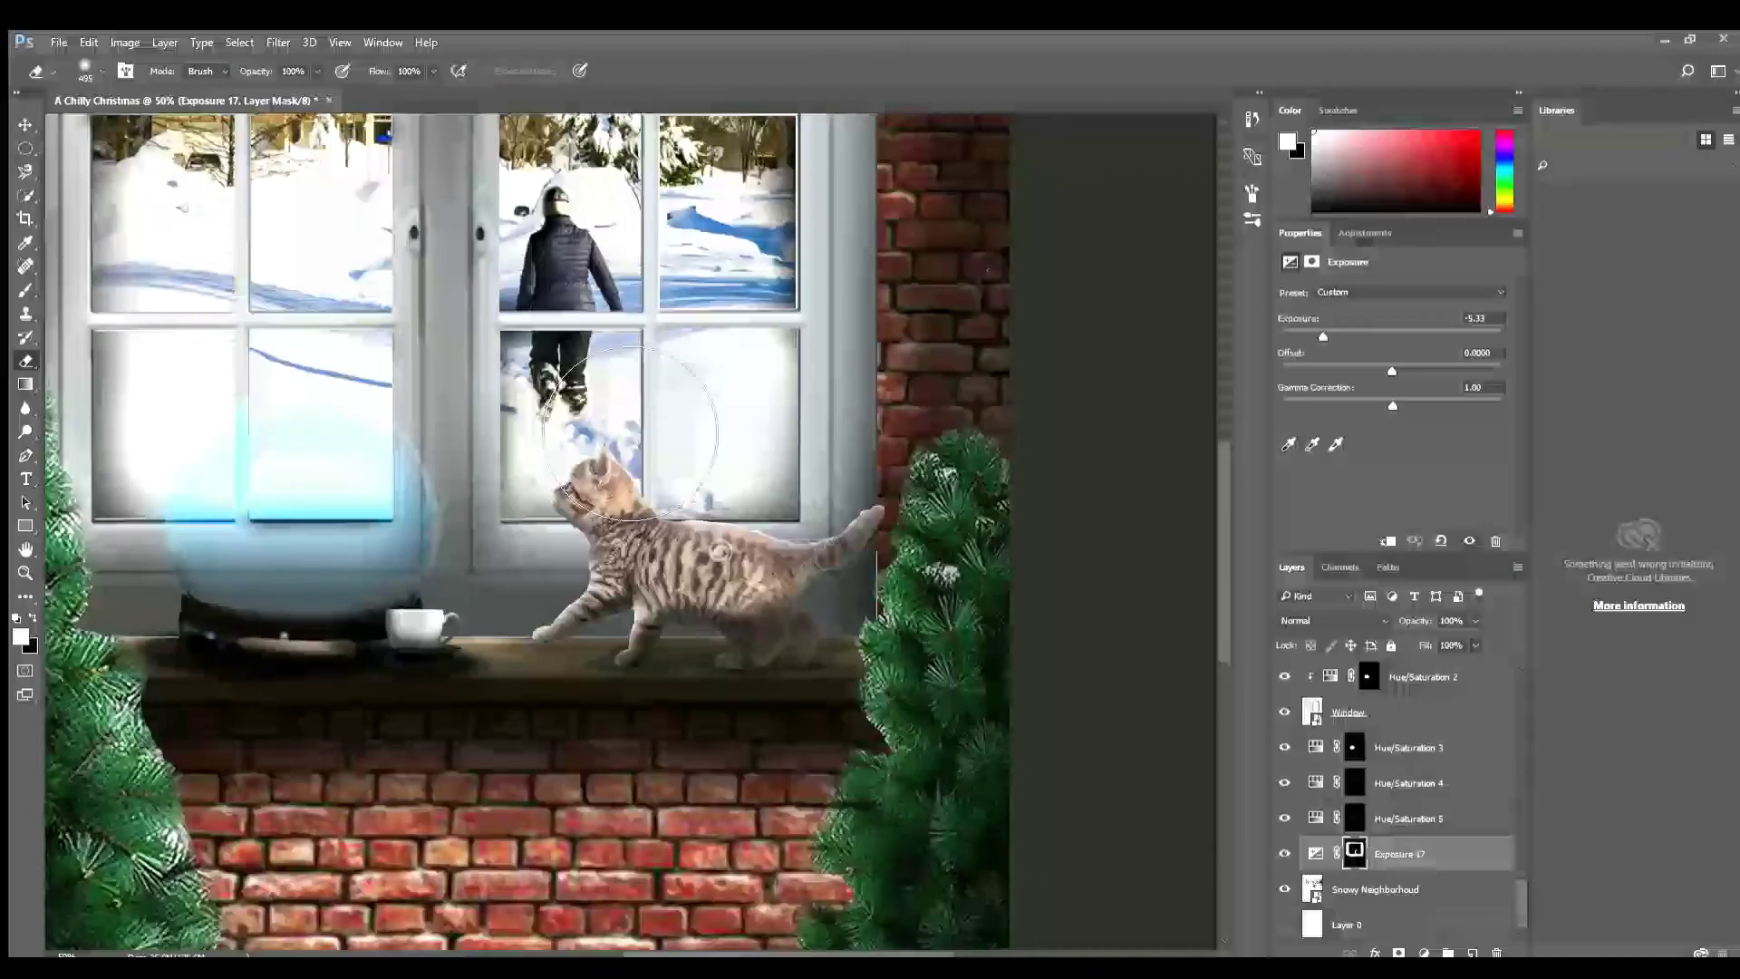
# - Scroll down to the brick wall below the sill and zoom in slightly to review Exposure 3's shadow
pyautogui.scroll(-1, 901, 497)
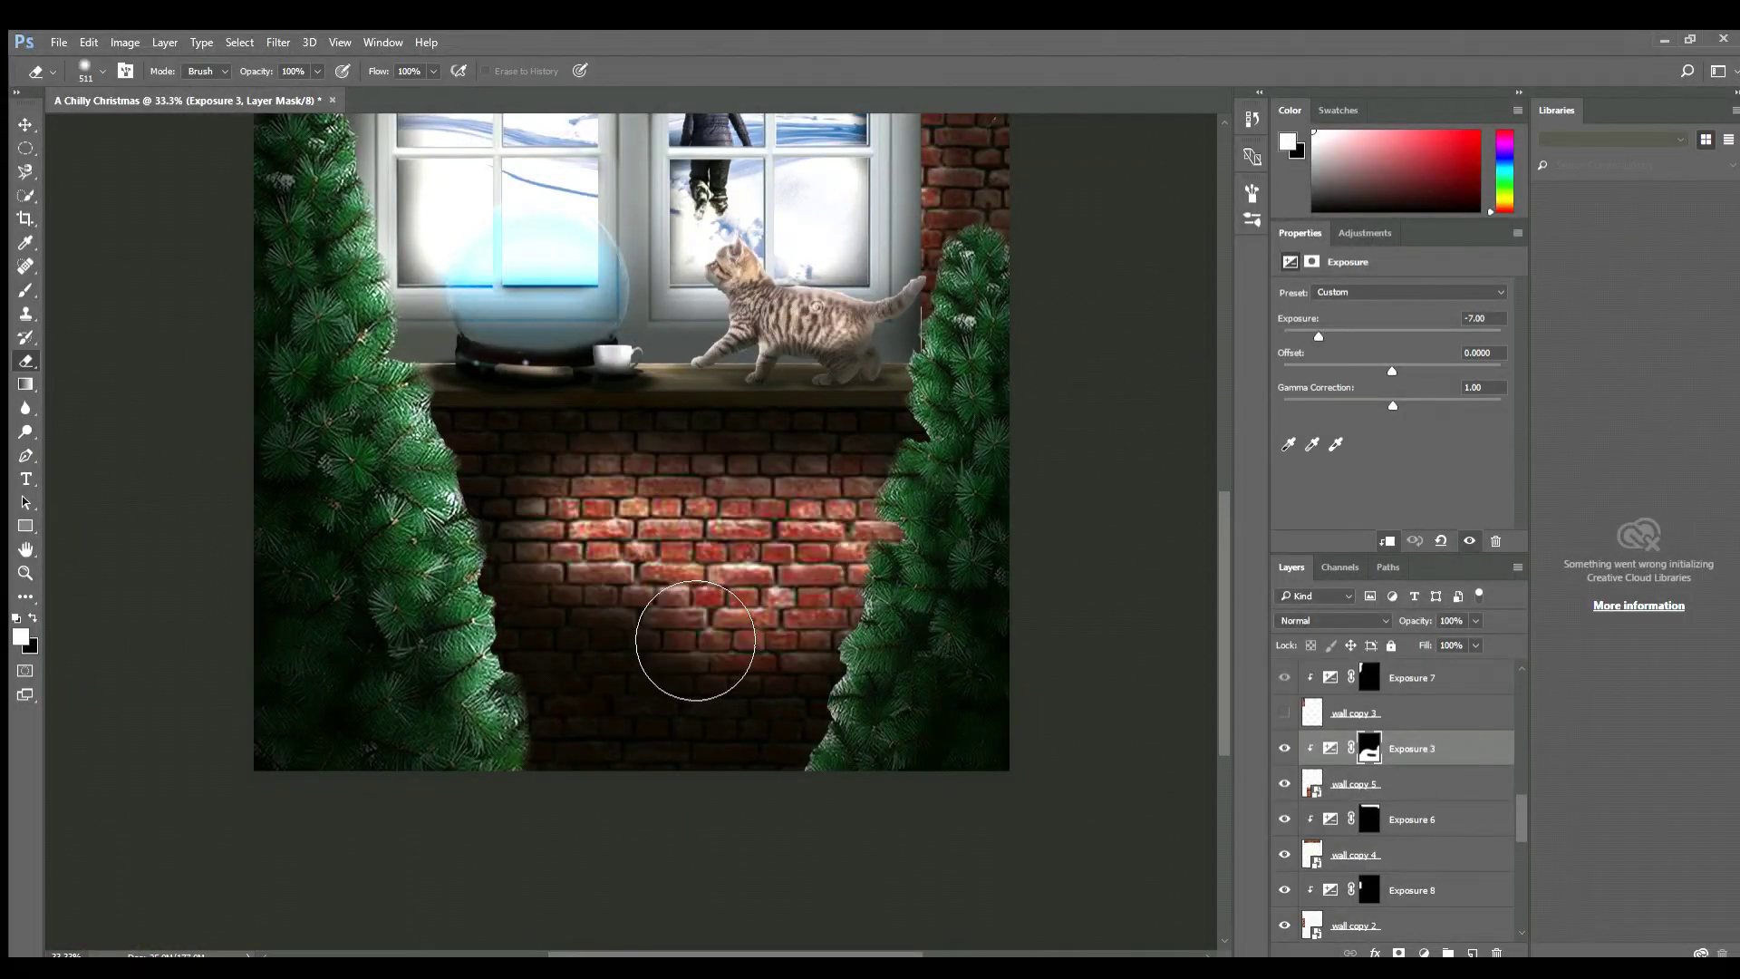
pyautogui.scroll(-1, 966, 680)
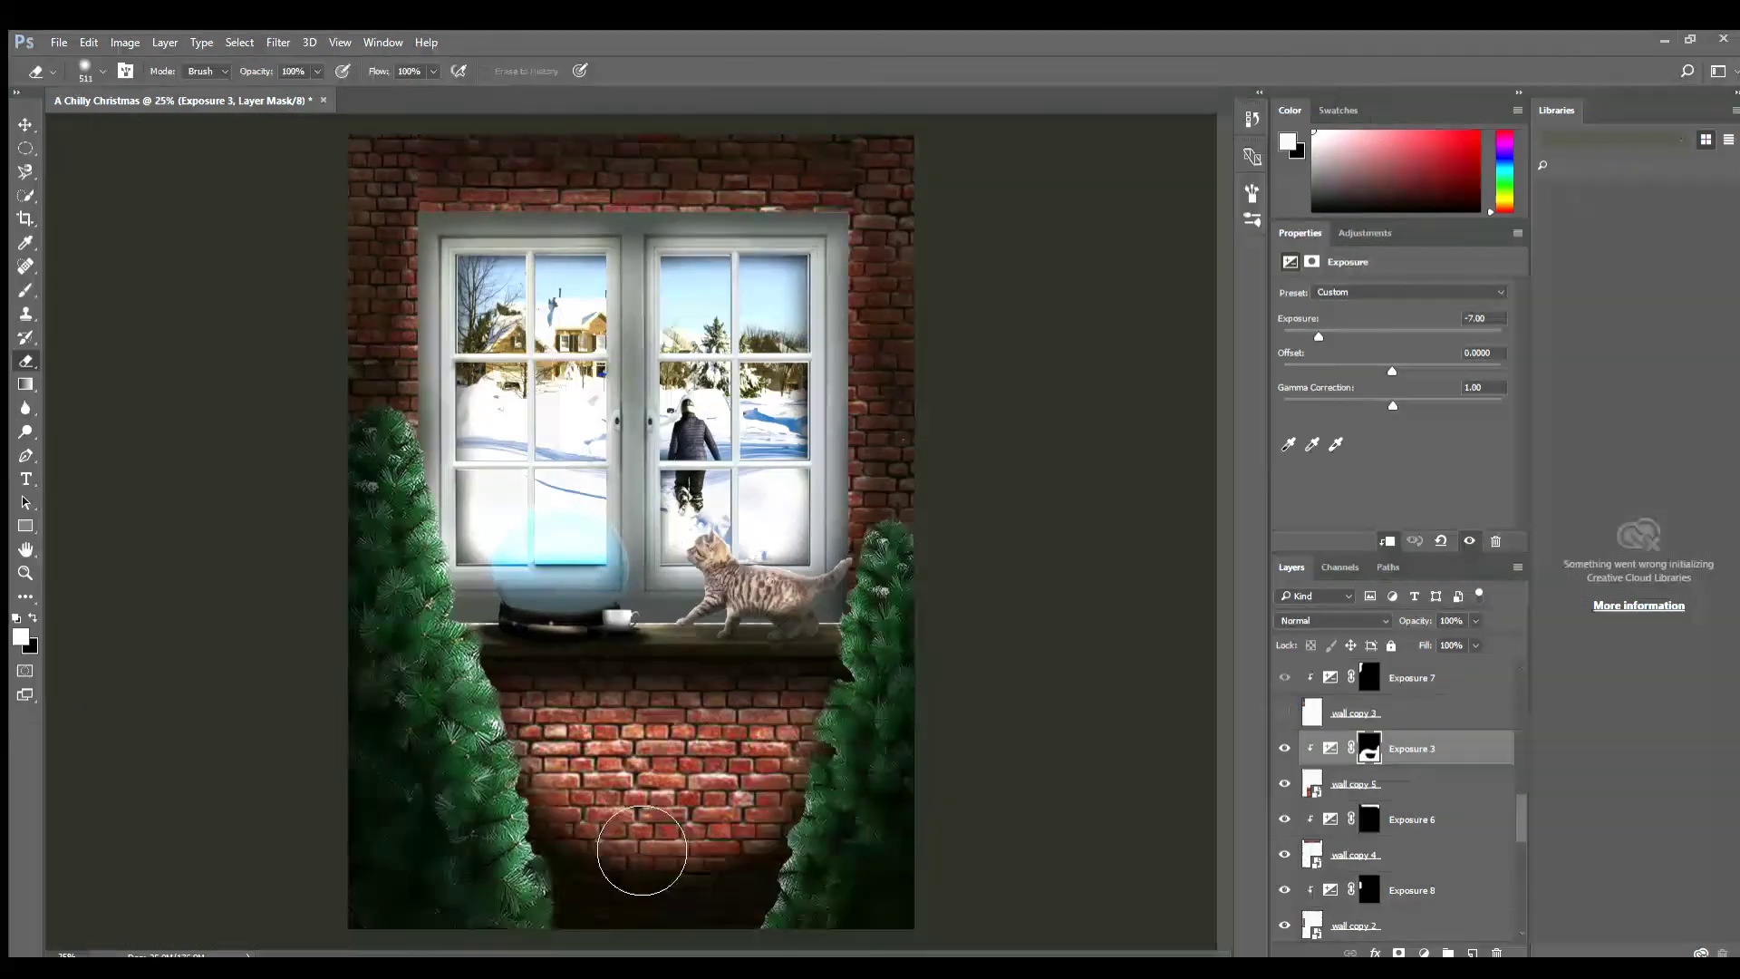
pyautogui.hotkey('ctrl', '+')
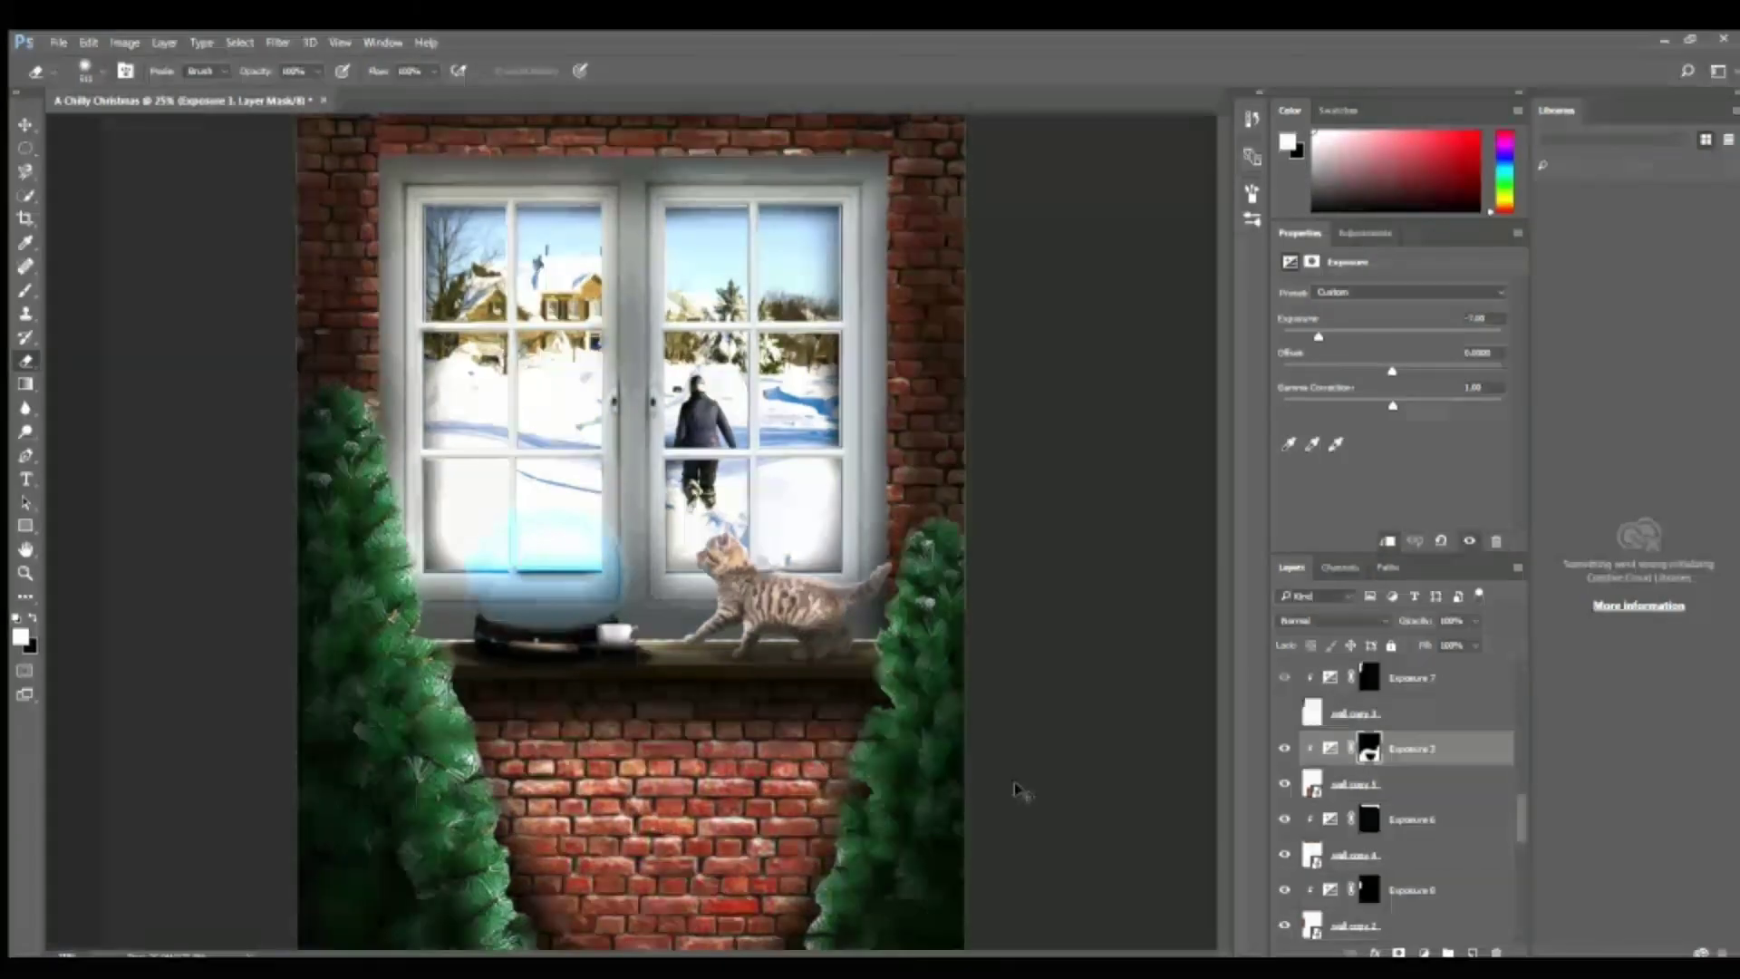